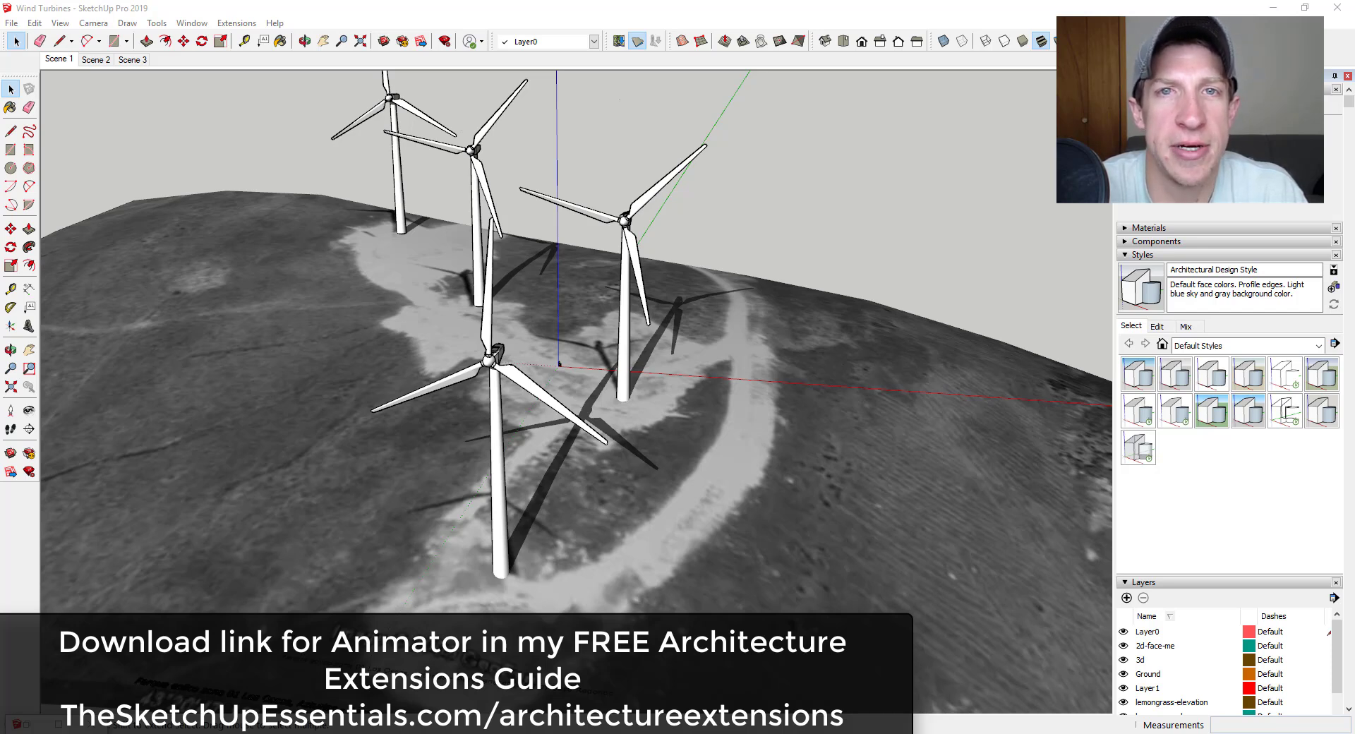
Close the 3D Warehouse model page to return to the wind turbine model.
click(28, 724)
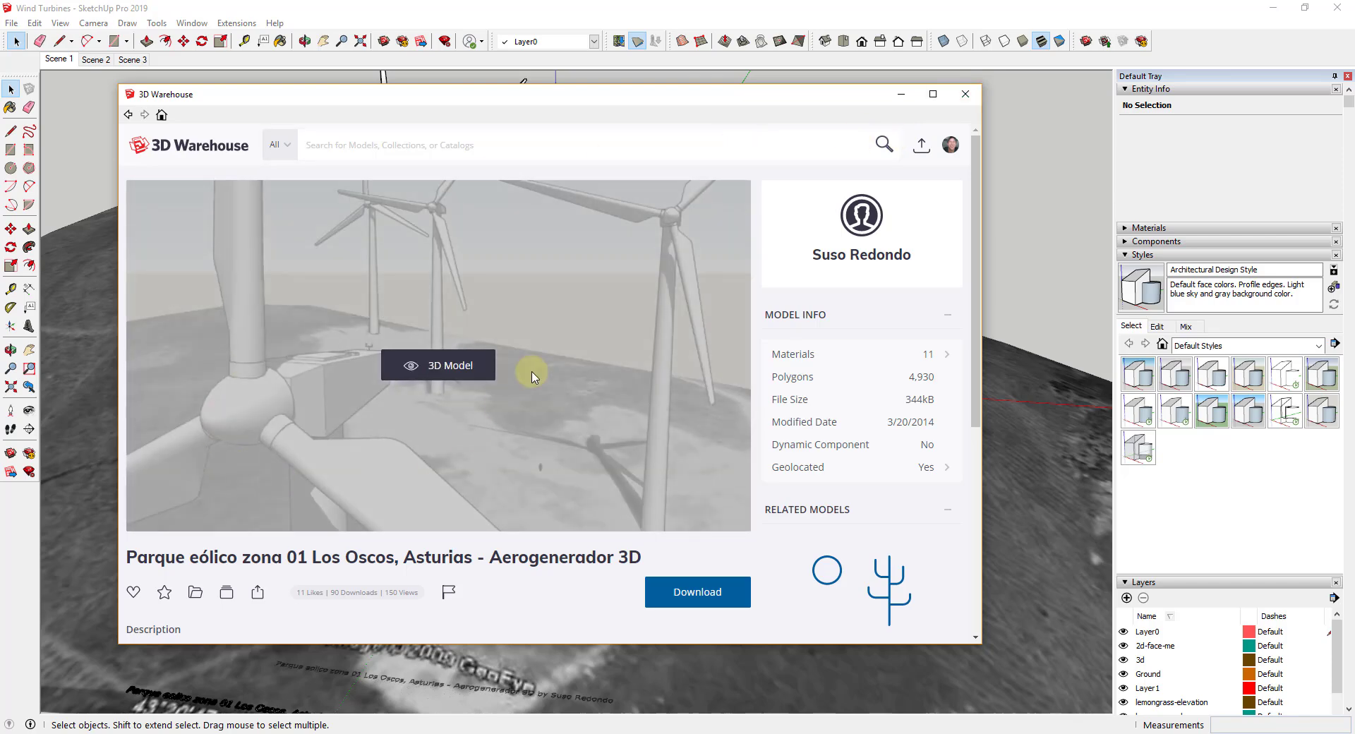
click(965, 94)
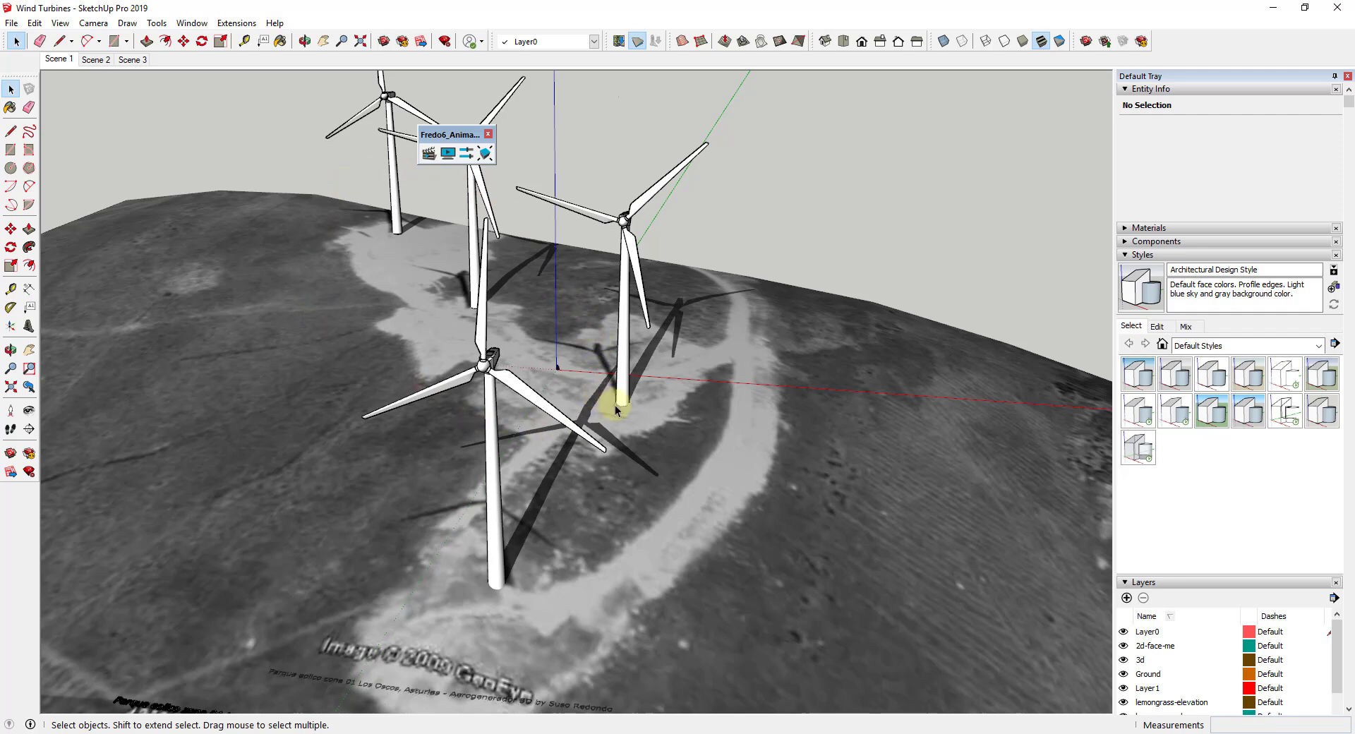
Add a scene from a more sideways view of the turbines and place it directly after Scene 1.
middle_drag(616, 405, 108, 58)
right_click(107, 59)
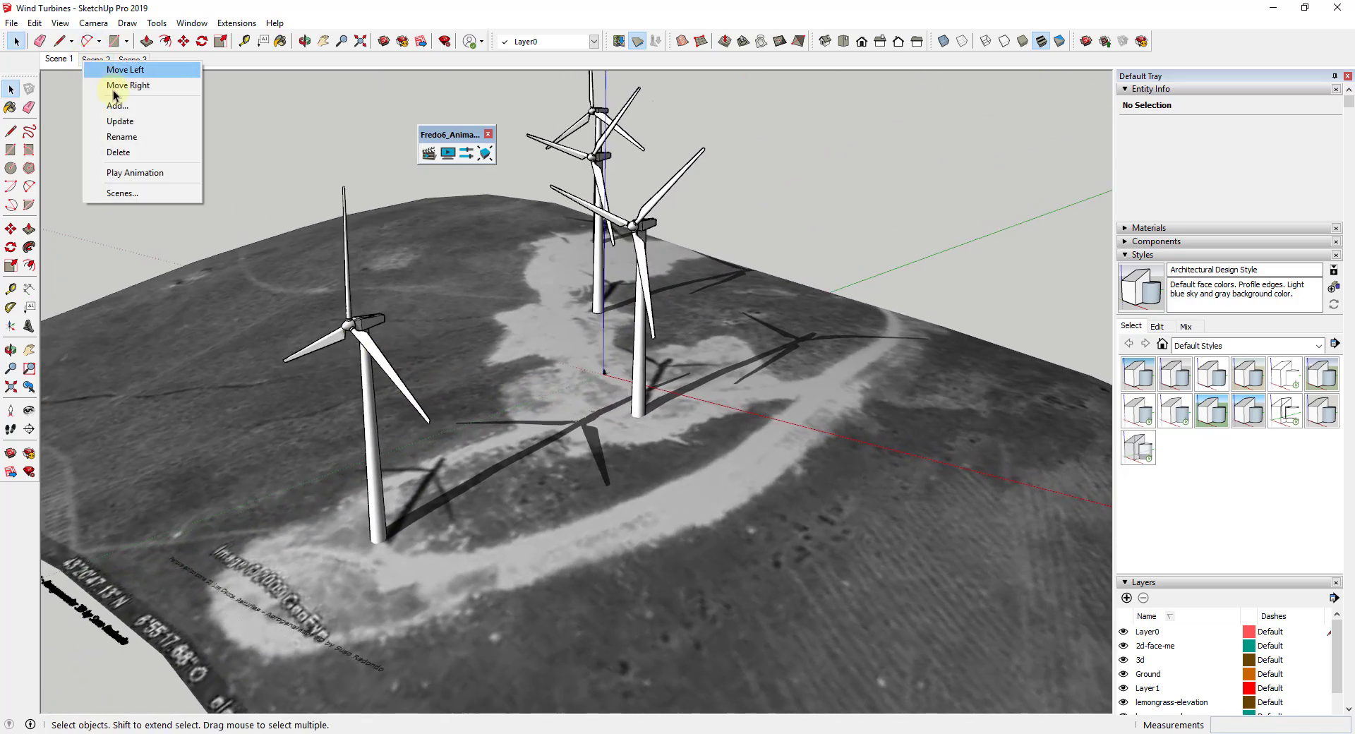
click(119, 106)
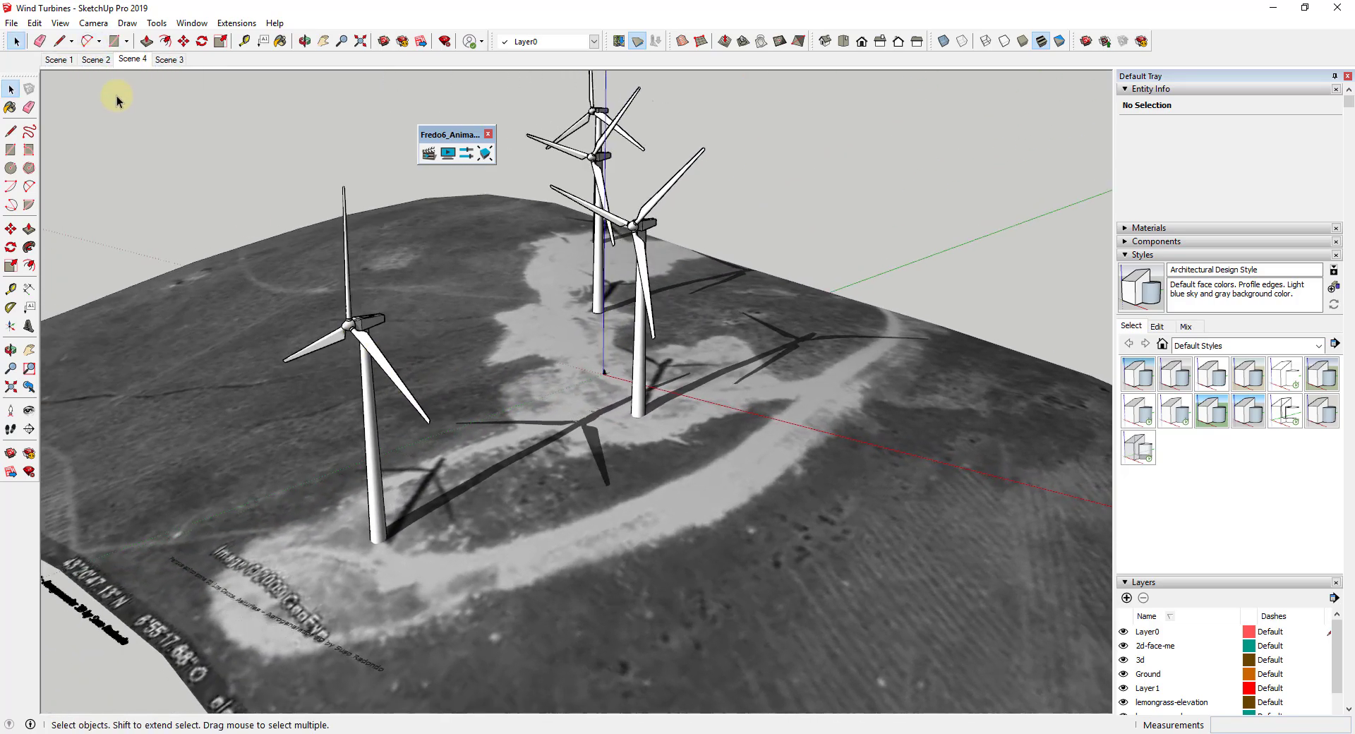
right_click(130, 61)
click(155, 70)
Switch between Scene 1 and the added scene to preview the camera transition.
click(58, 60)
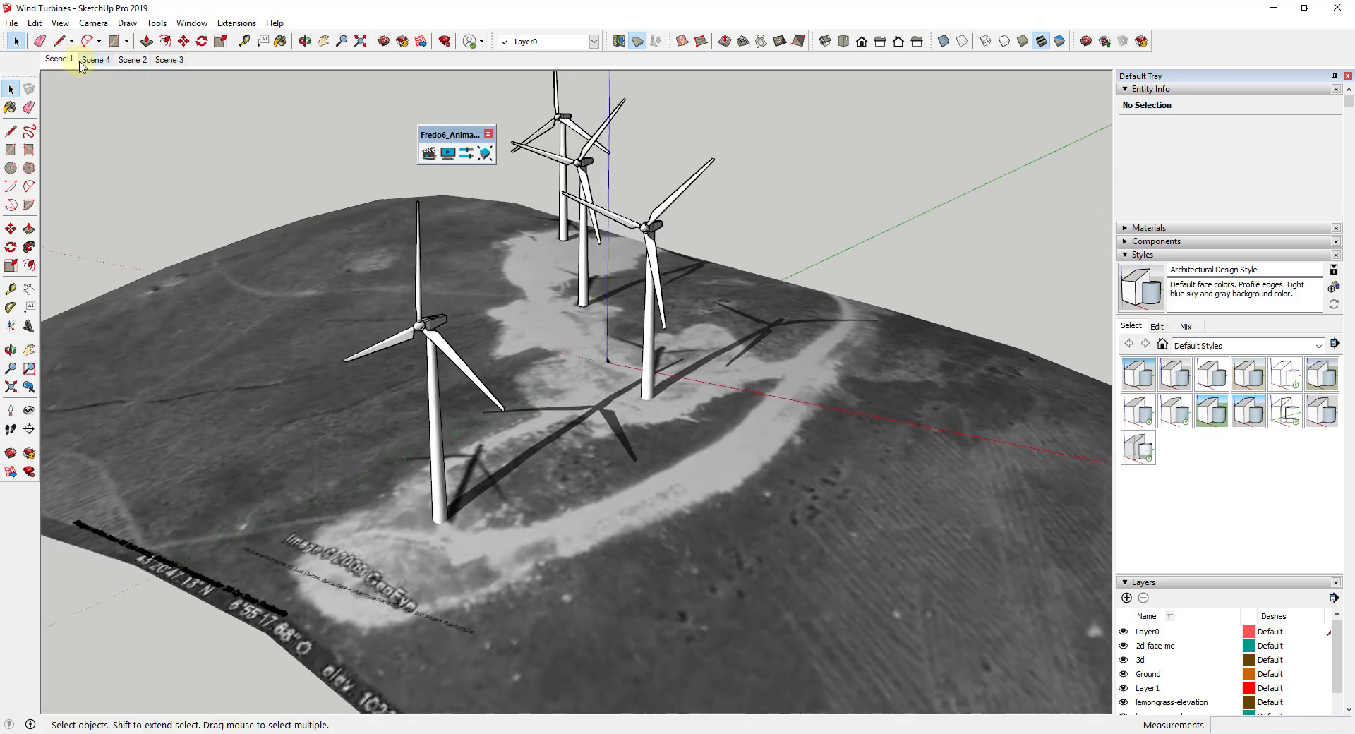
click(94, 60)
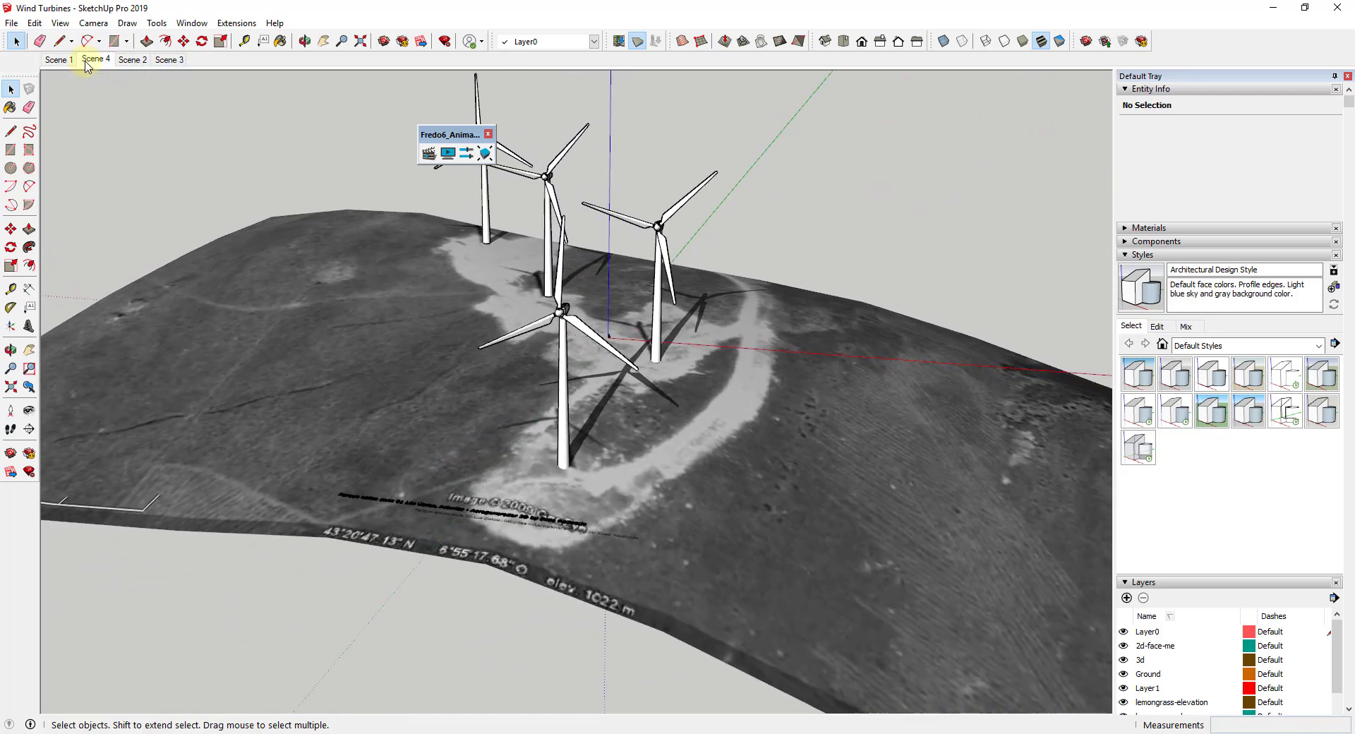
click(57, 59)
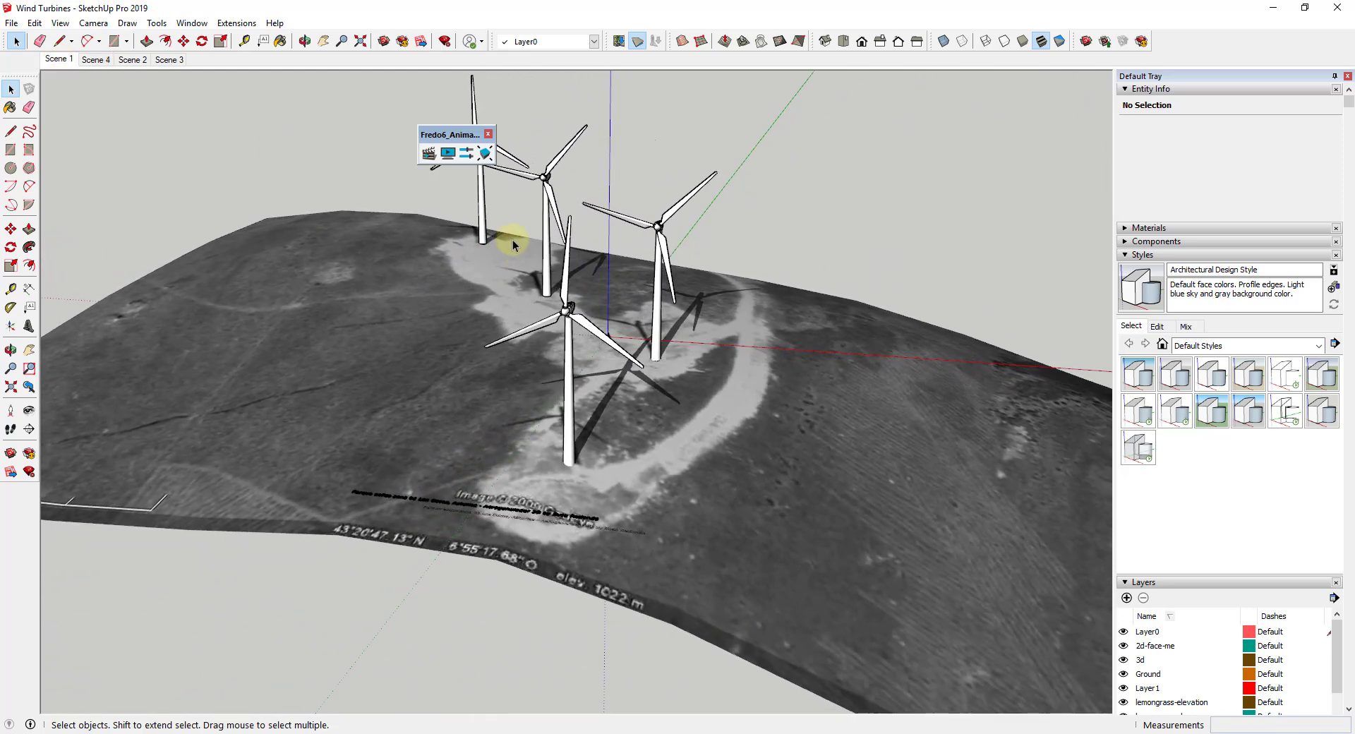
Move the Fredo6 Animator toolbar clear of the turbines and replay the camera transition from Scene 1 to the second scene.
drag(444, 133, 132, 109)
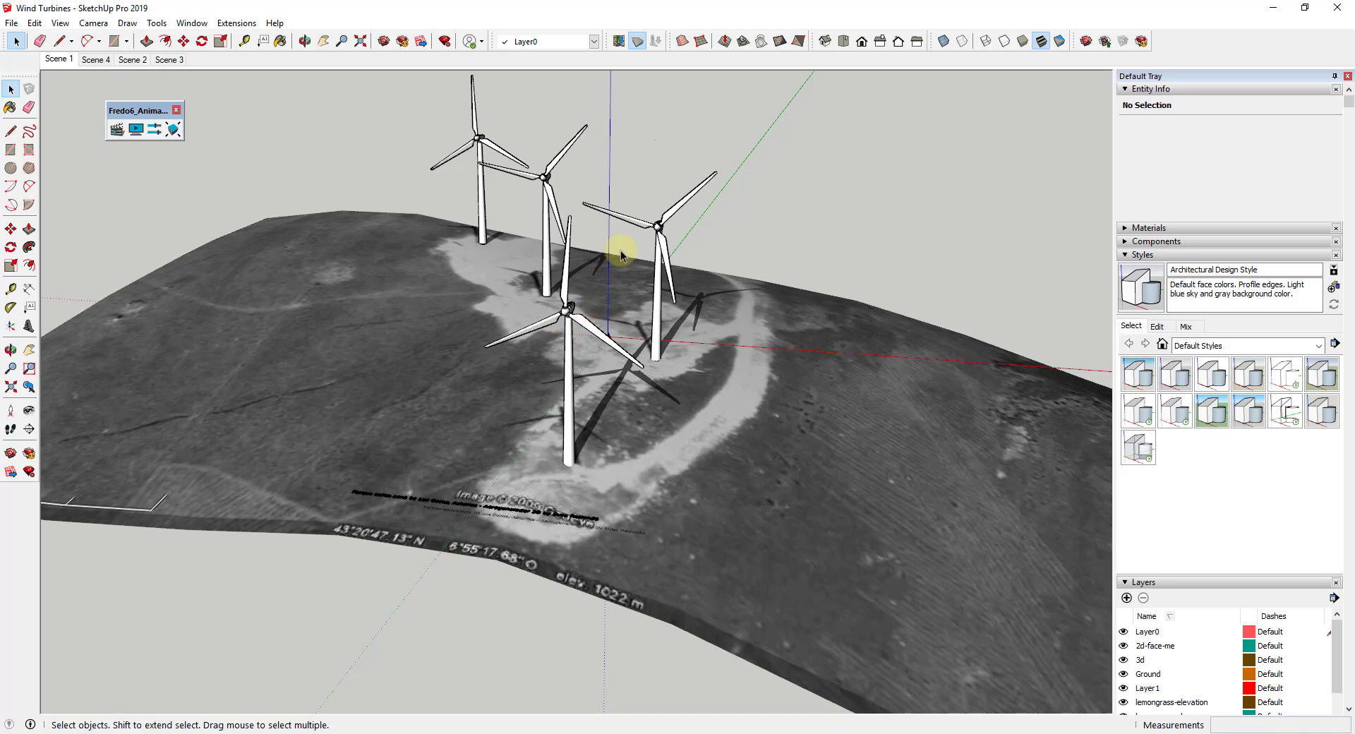
scroll(614, 240, up, 1)
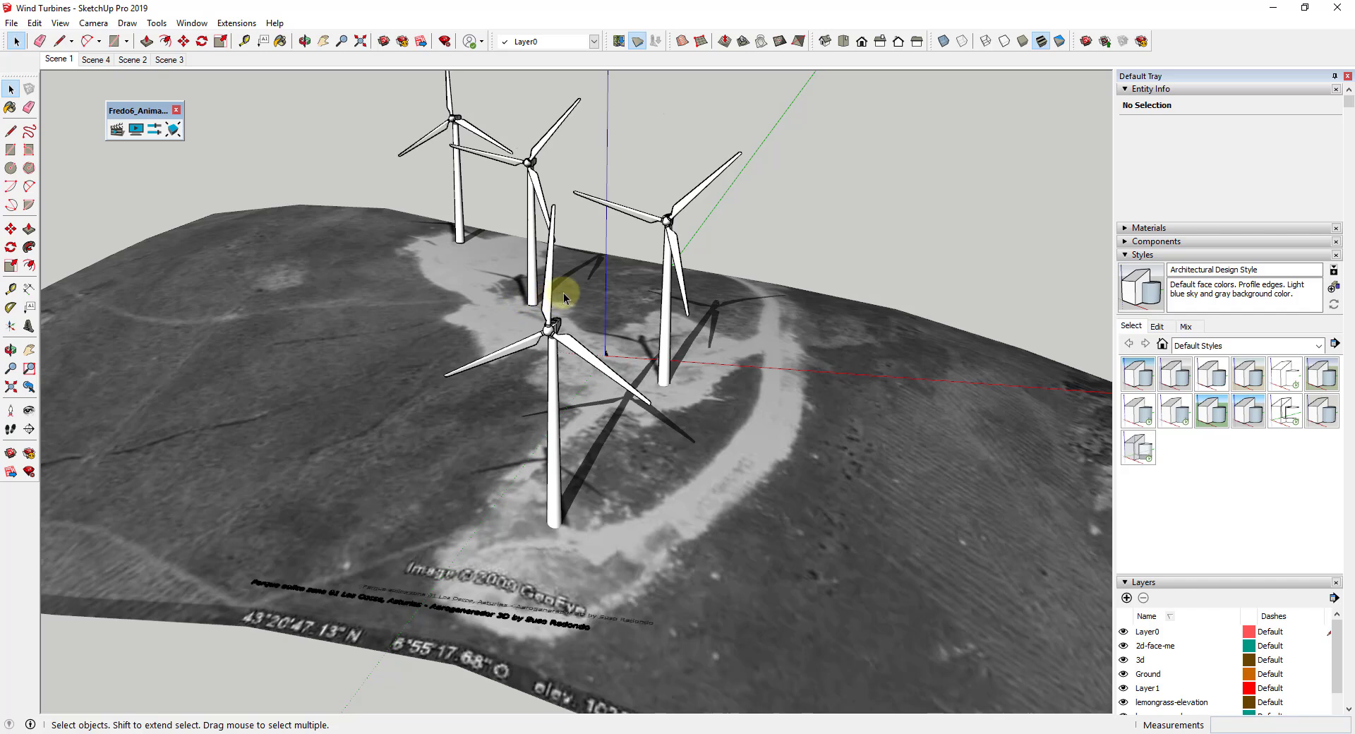
middle_drag(565, 292, 543, 316)
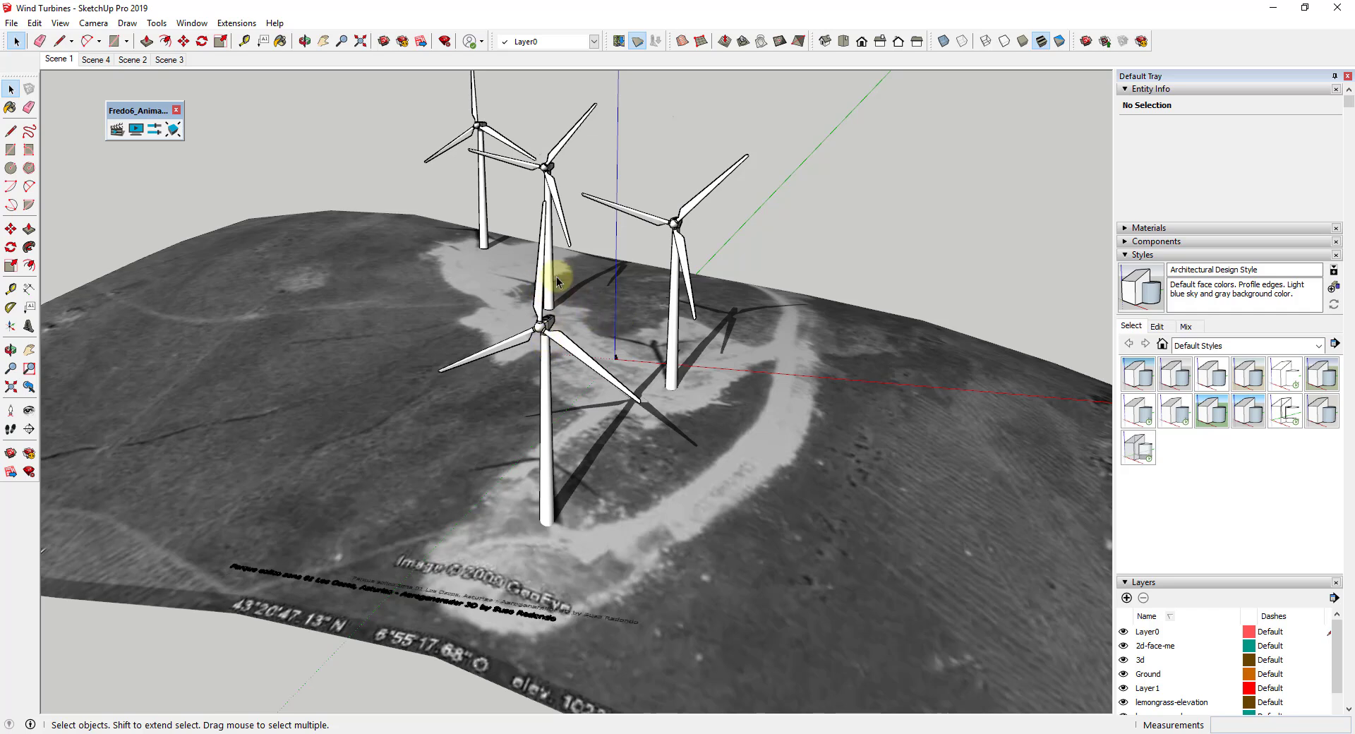
middle_drag(557, 278, 531, 278)
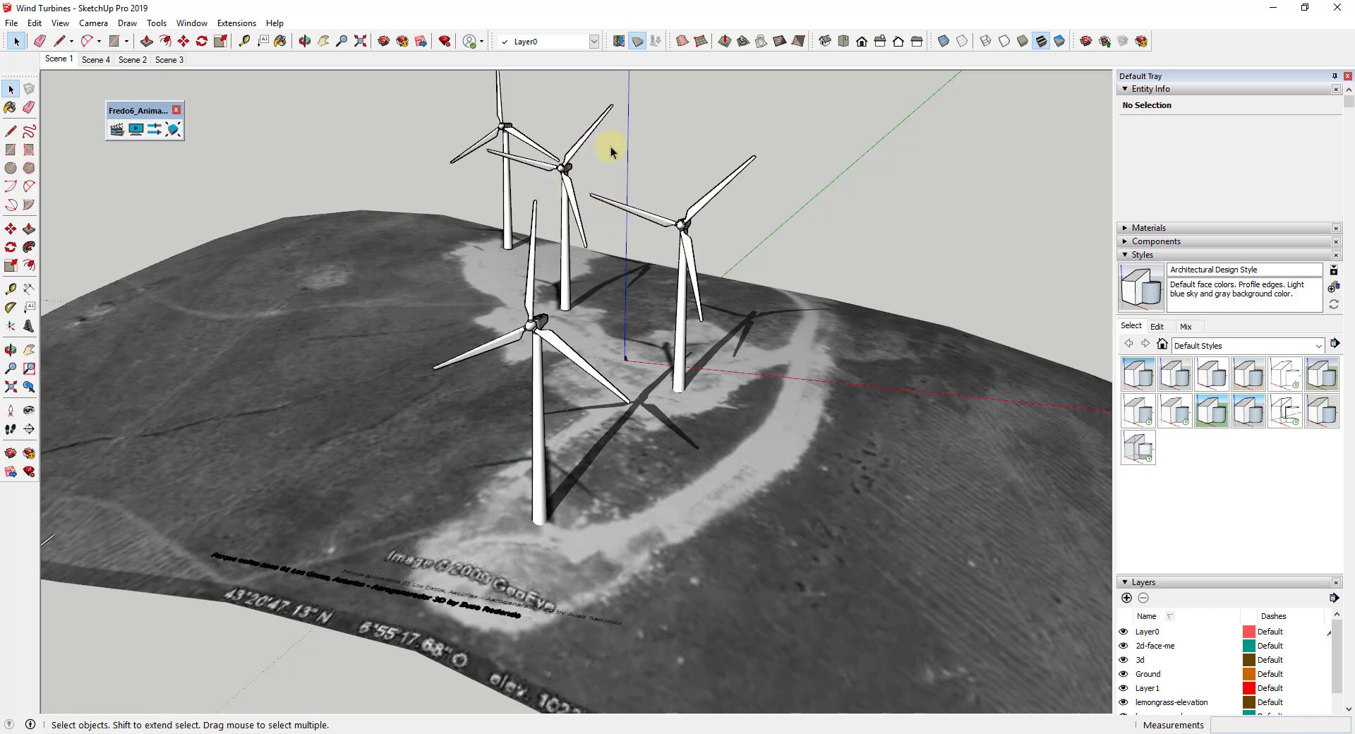
click(72, 61)
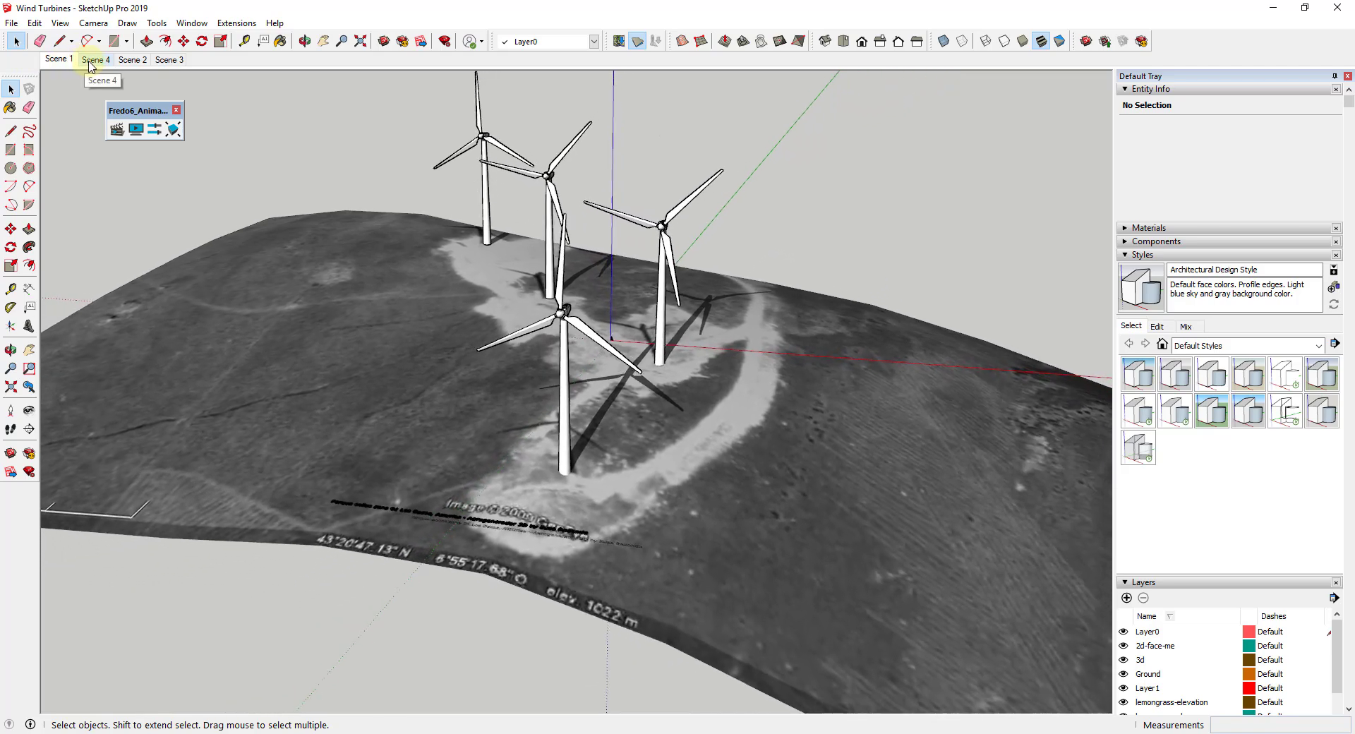
click(91, 60)
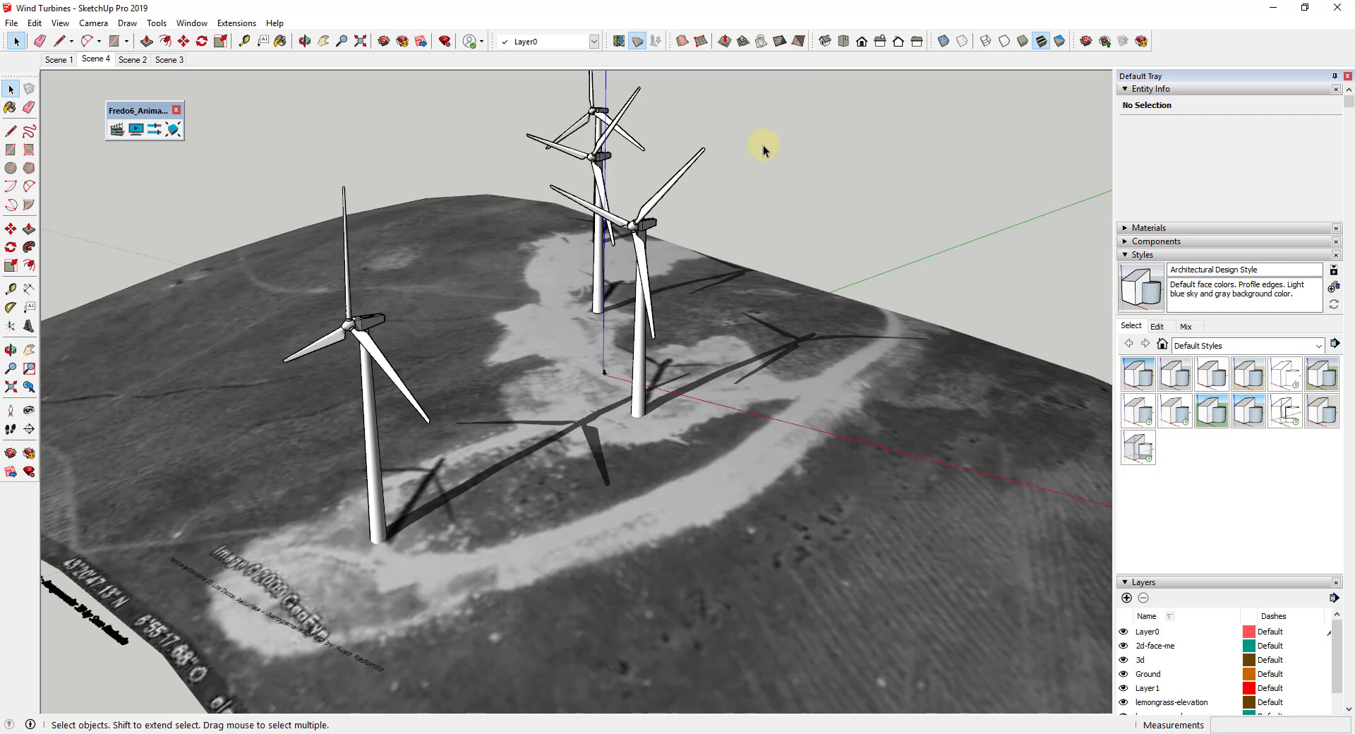
Select the blade group of the central turbine, examine its hub and blades up close, and clear the selection.
click(651, 209)
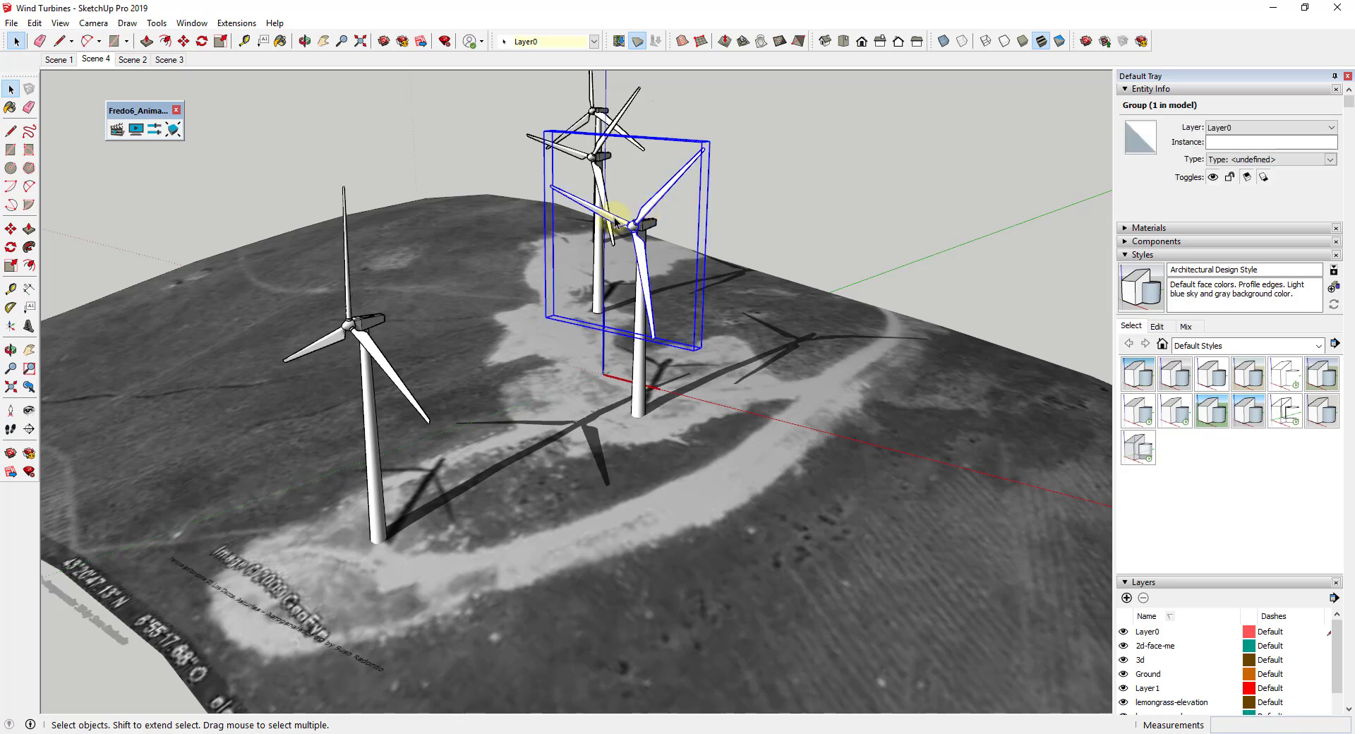
scroll(635, 231, up, 5)
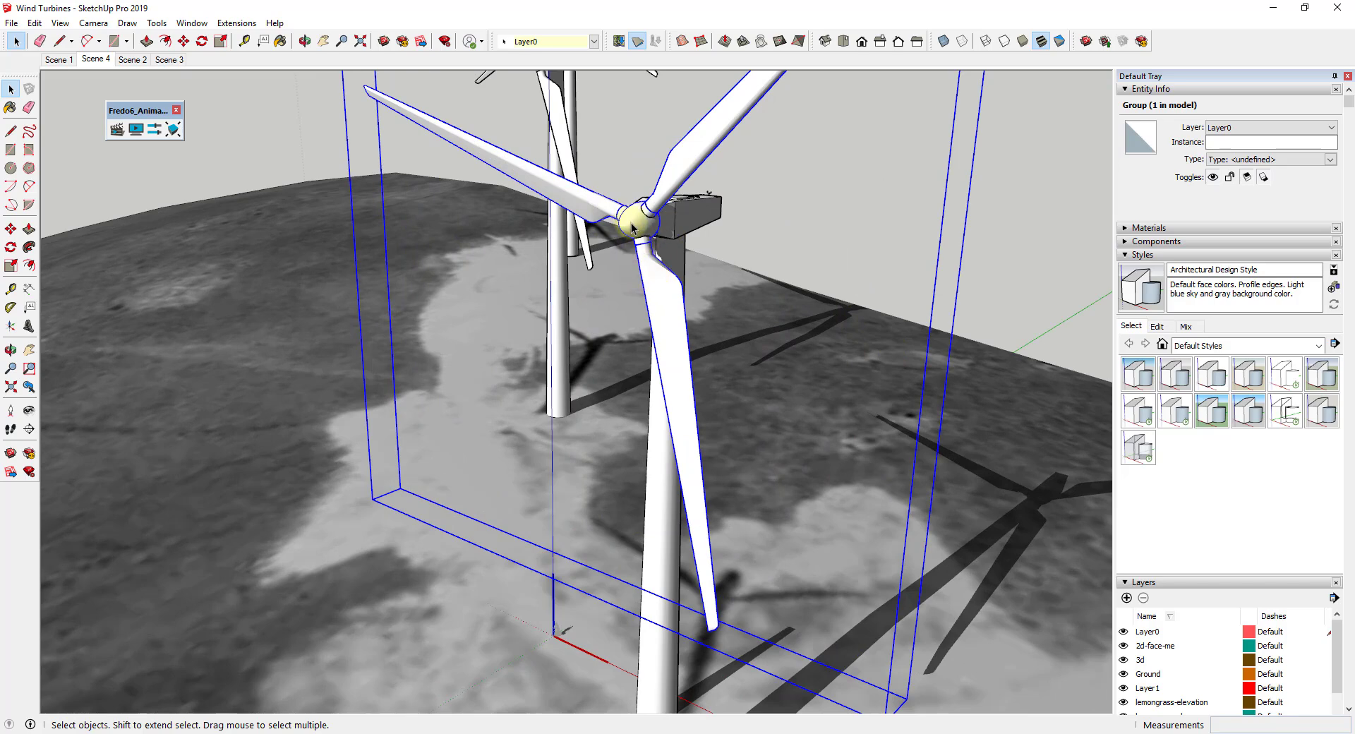
scroll(631, 223, down, 6)
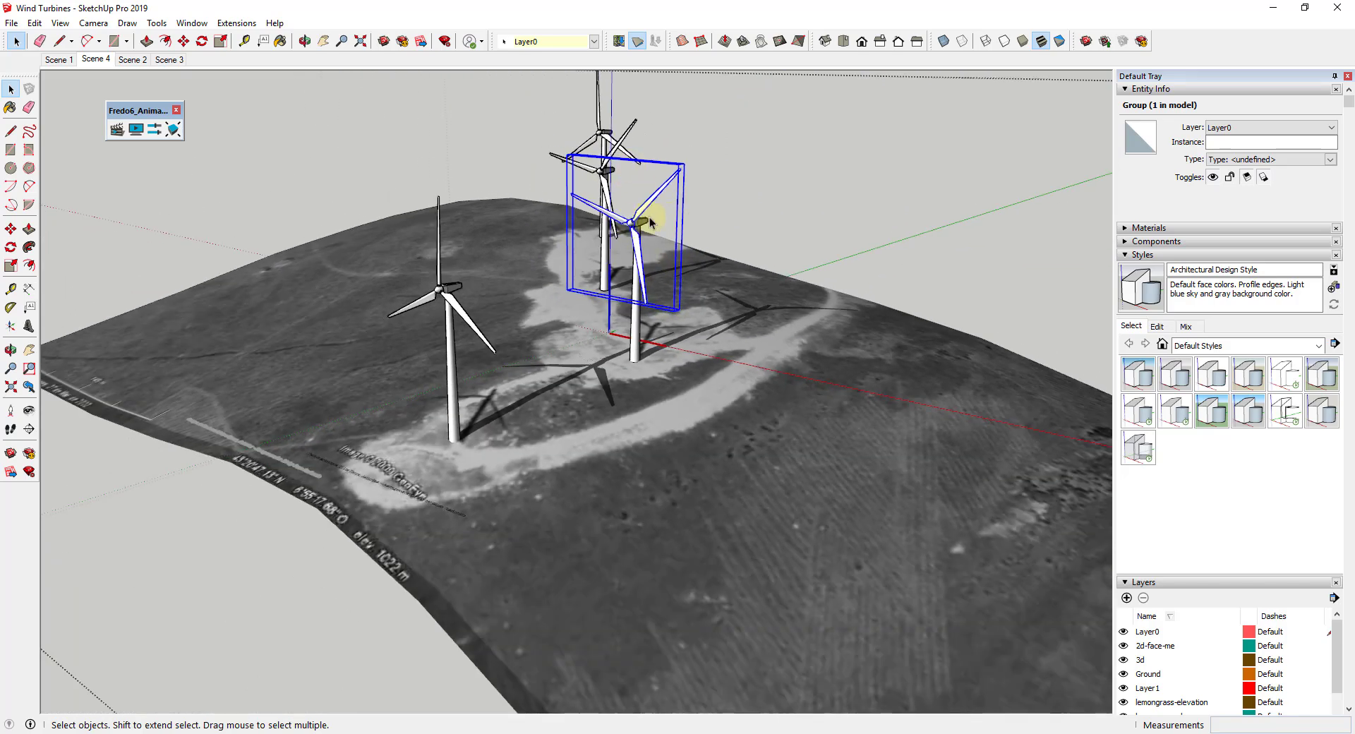
click(733, 205)
scroll(741, 201, down, 2)
scroll(727, 191, up, 3)
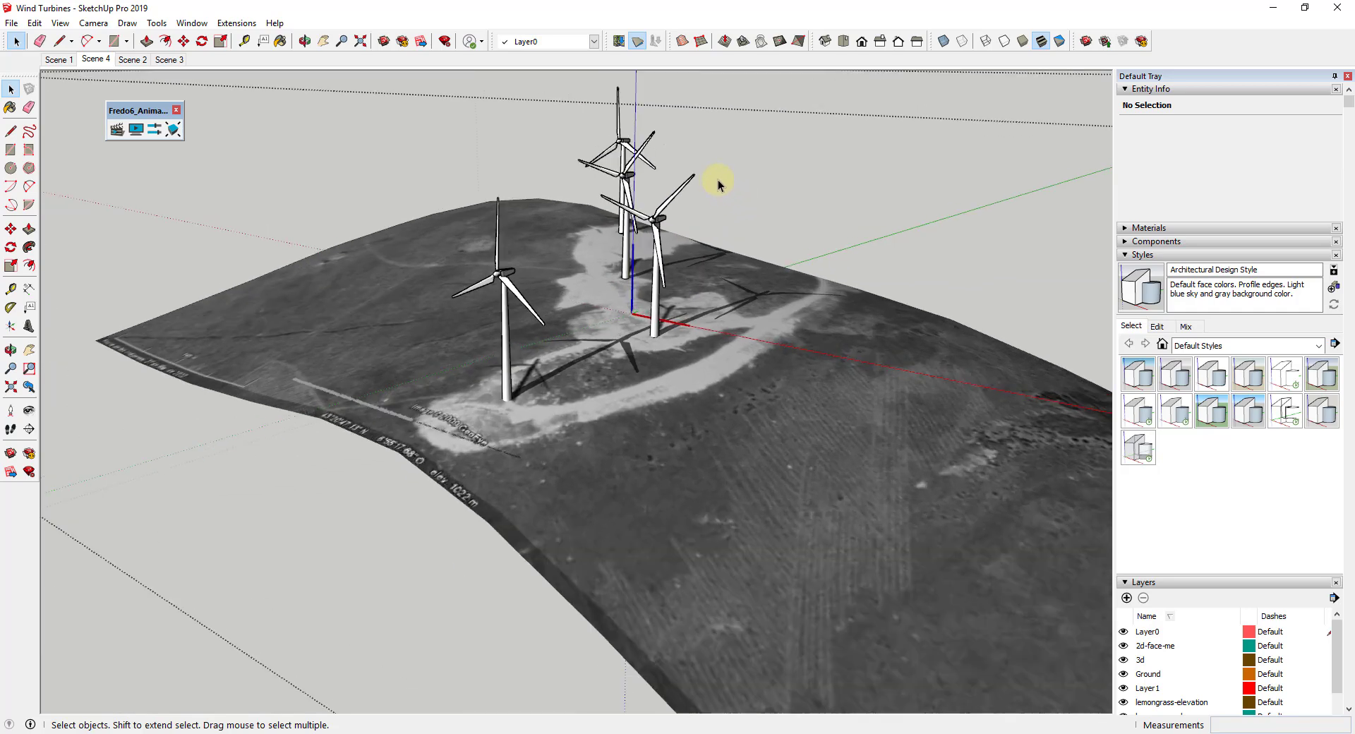
mouse_move(671, 182)
middle_down()
mouse_move(705, 182)
mouse_move(635, 187)
mouse_move(656, 146)
mouse_move(671, 181)
middle_up()
scroll(635, 187, up, 2)
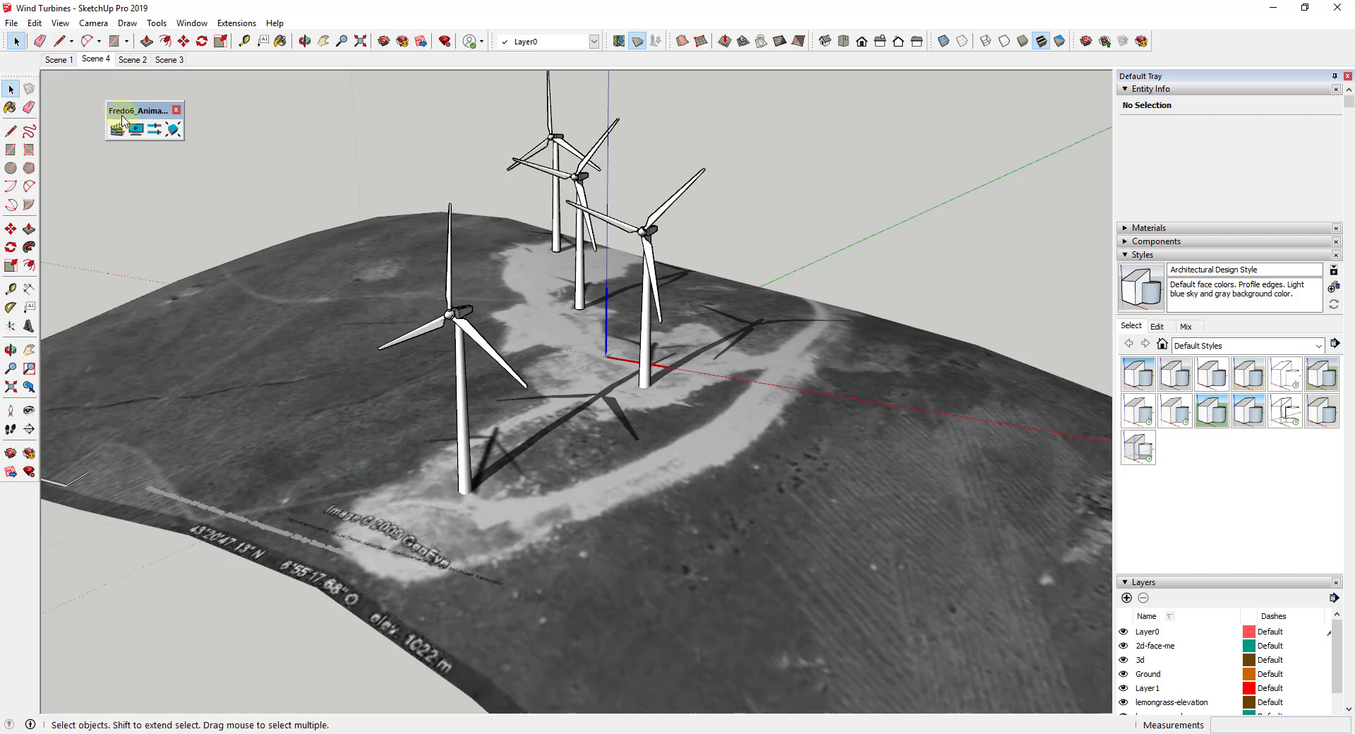
Open the Animator Clip Editor, keep its toolbar clear of the controls, and insert a new unit movement at 0.0 s.
drag(134, 110, 151, 118)
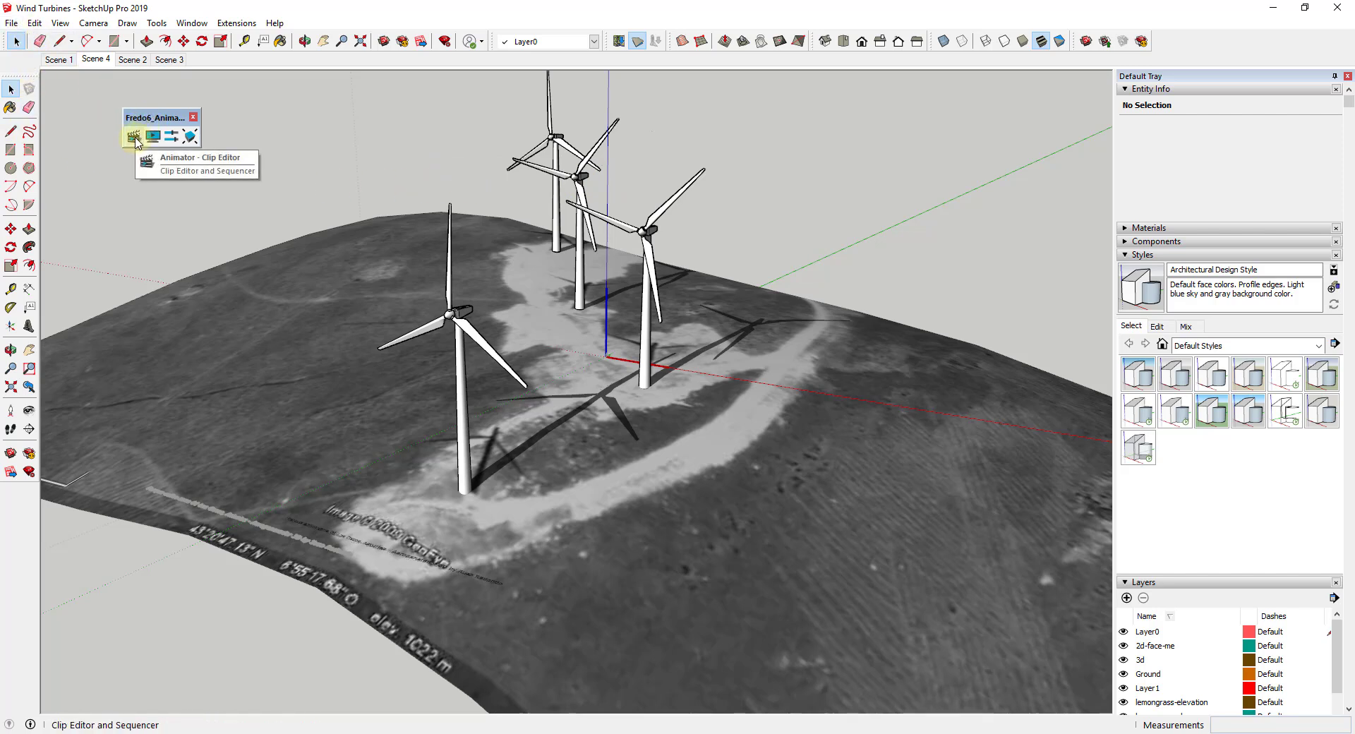
click(135, 139)
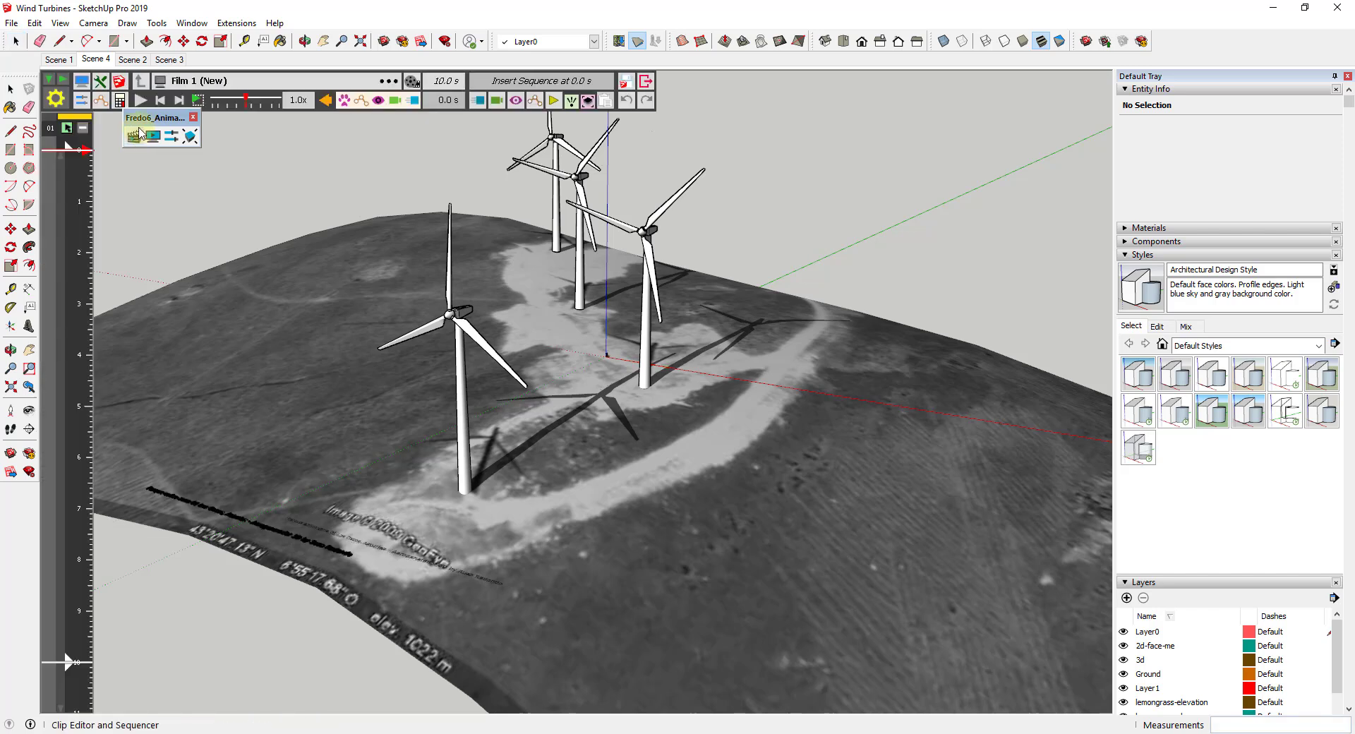
drag(143, 119, 169, 154)
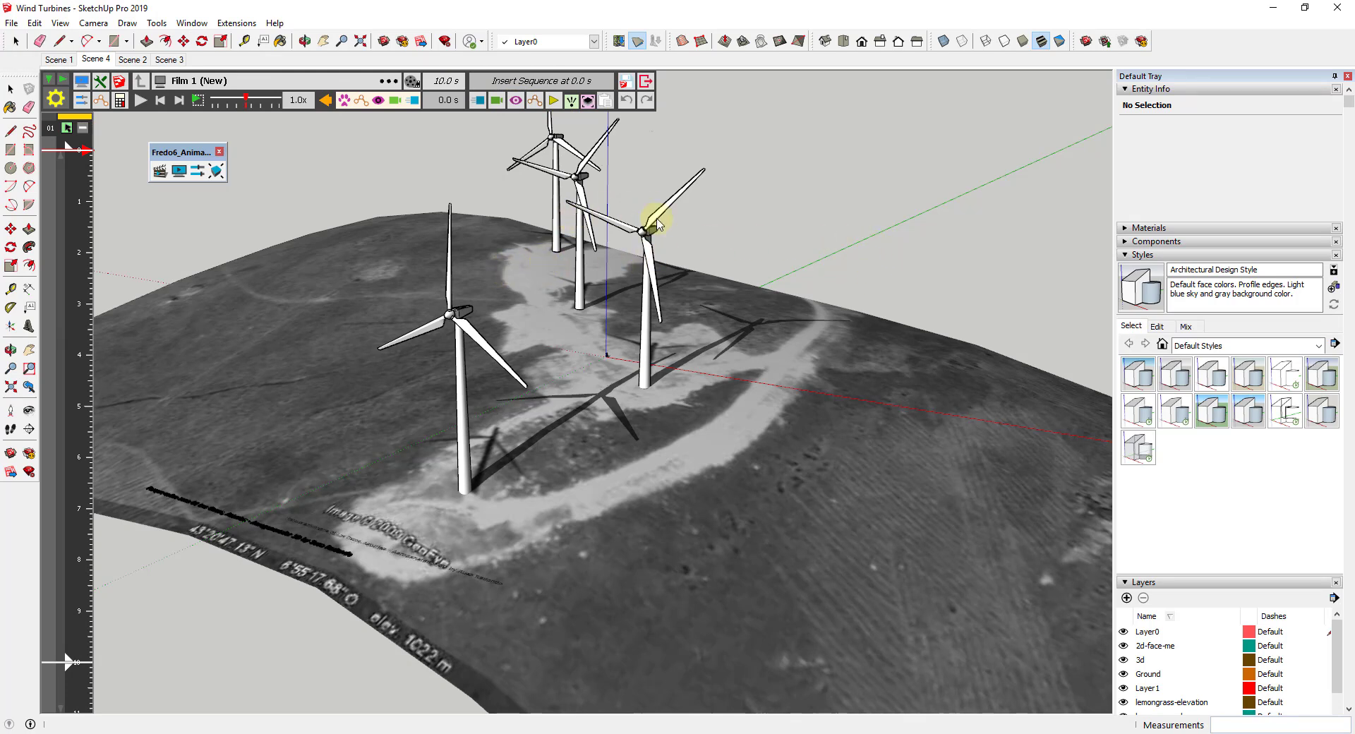
click(478, 103)
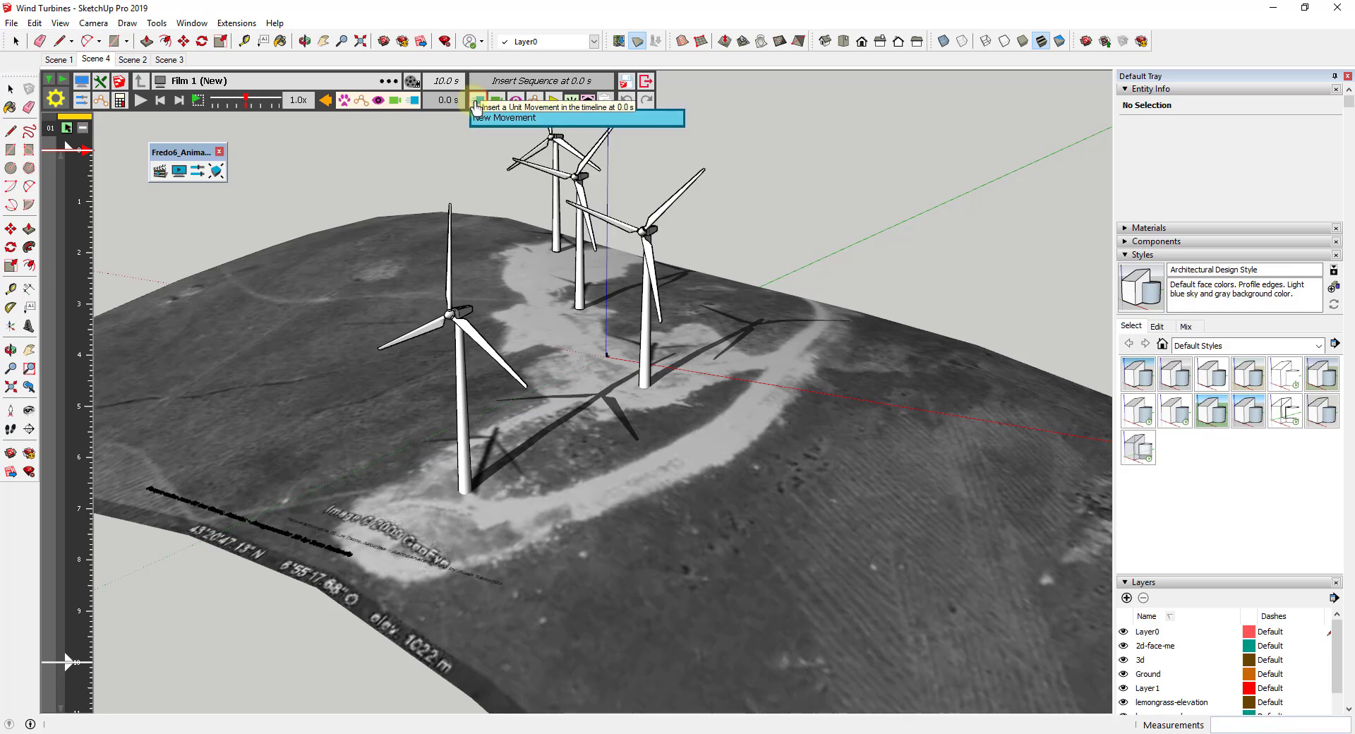
click(497, 119)
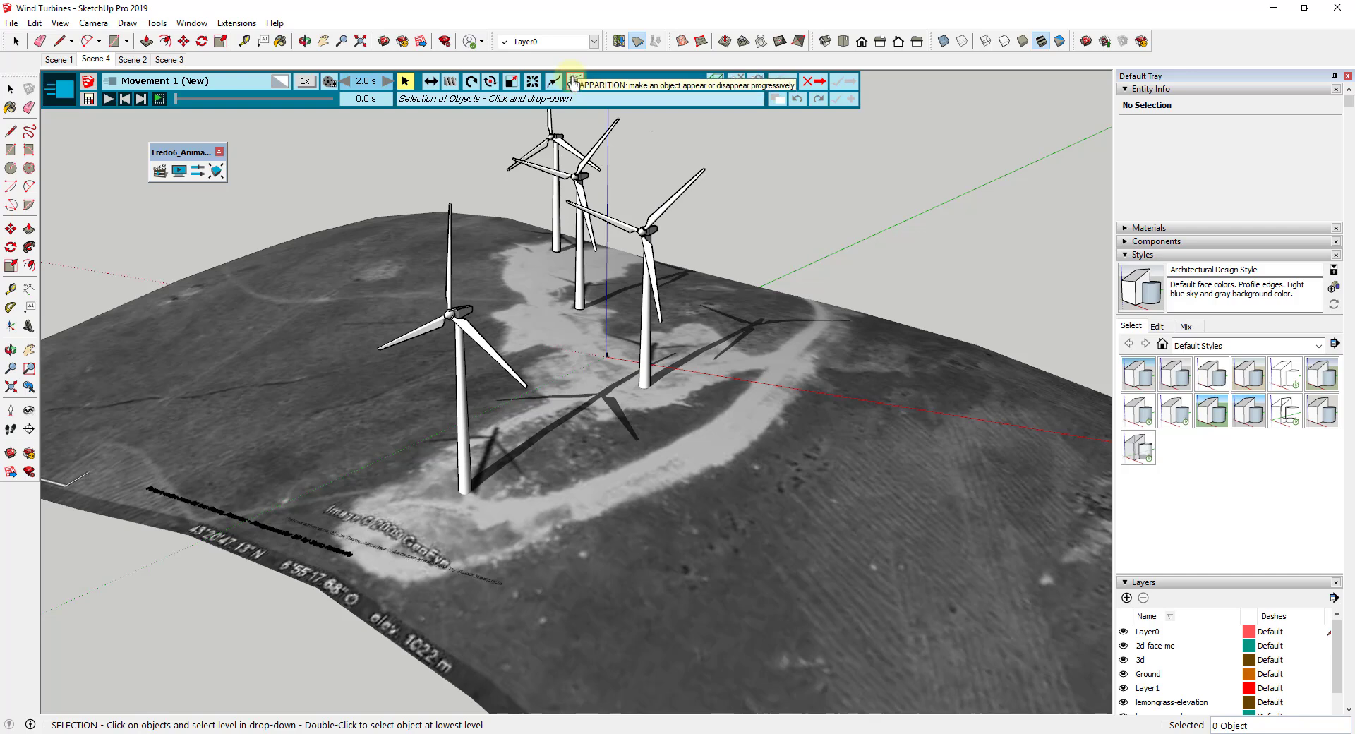
Choose Rotation for the movement and select the central turbine's blades at the blade assembly level.
click(471, 83)
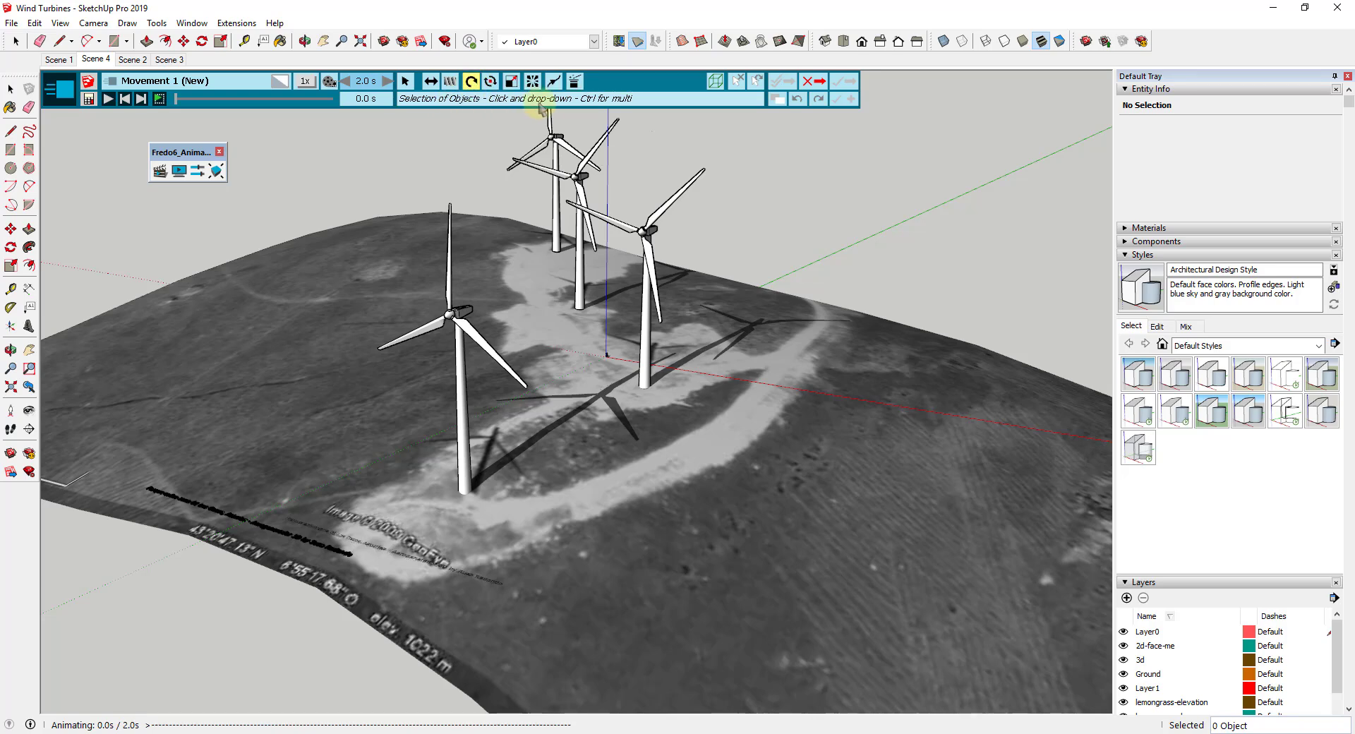
click(646, 219)
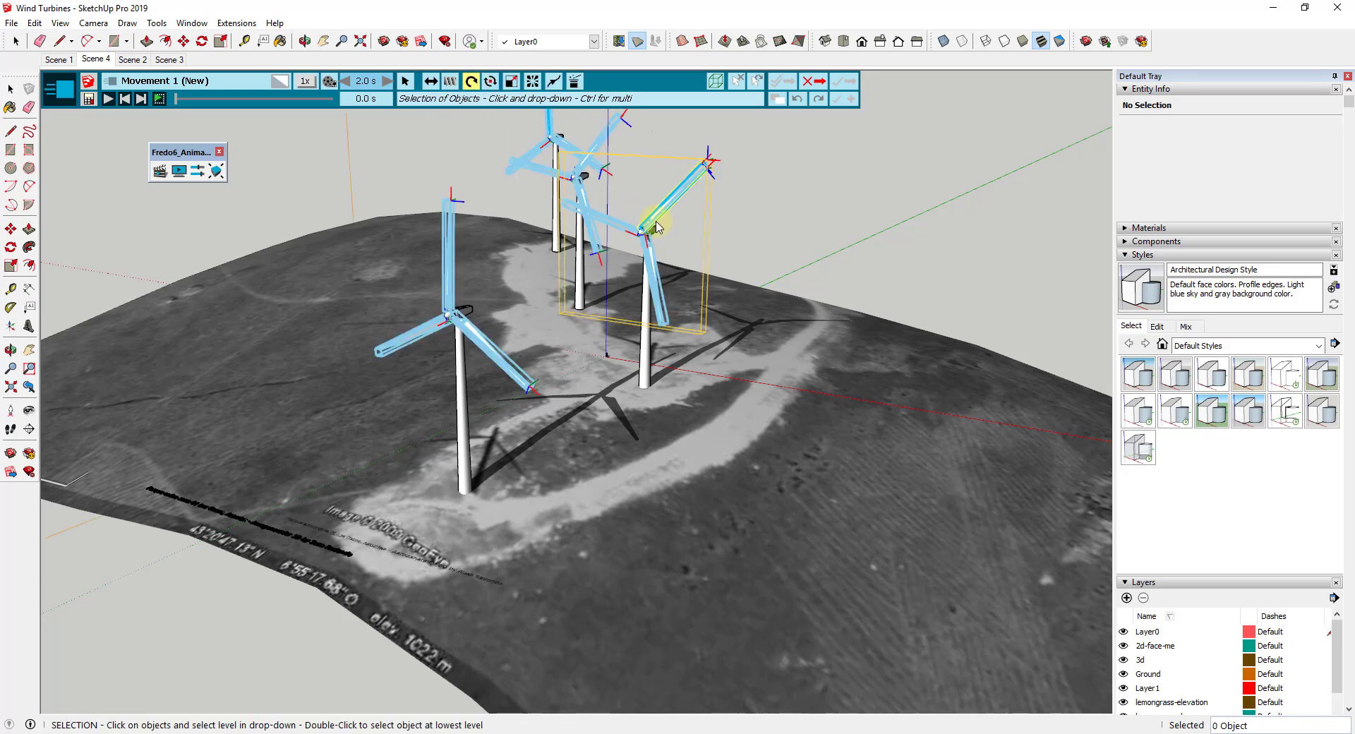
scroll(647, 219, up, 3)
scroll(647, 219, up, 2)
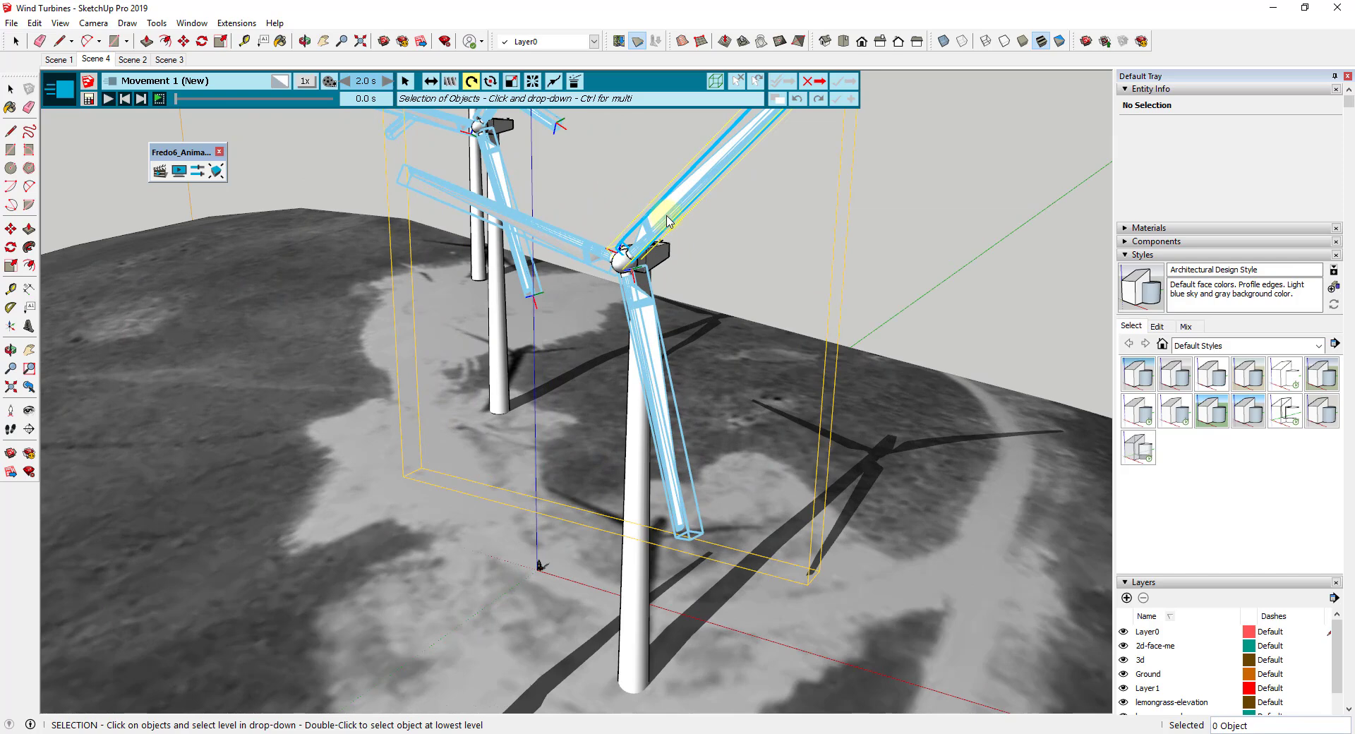
scroll(667, 221, down, 5)
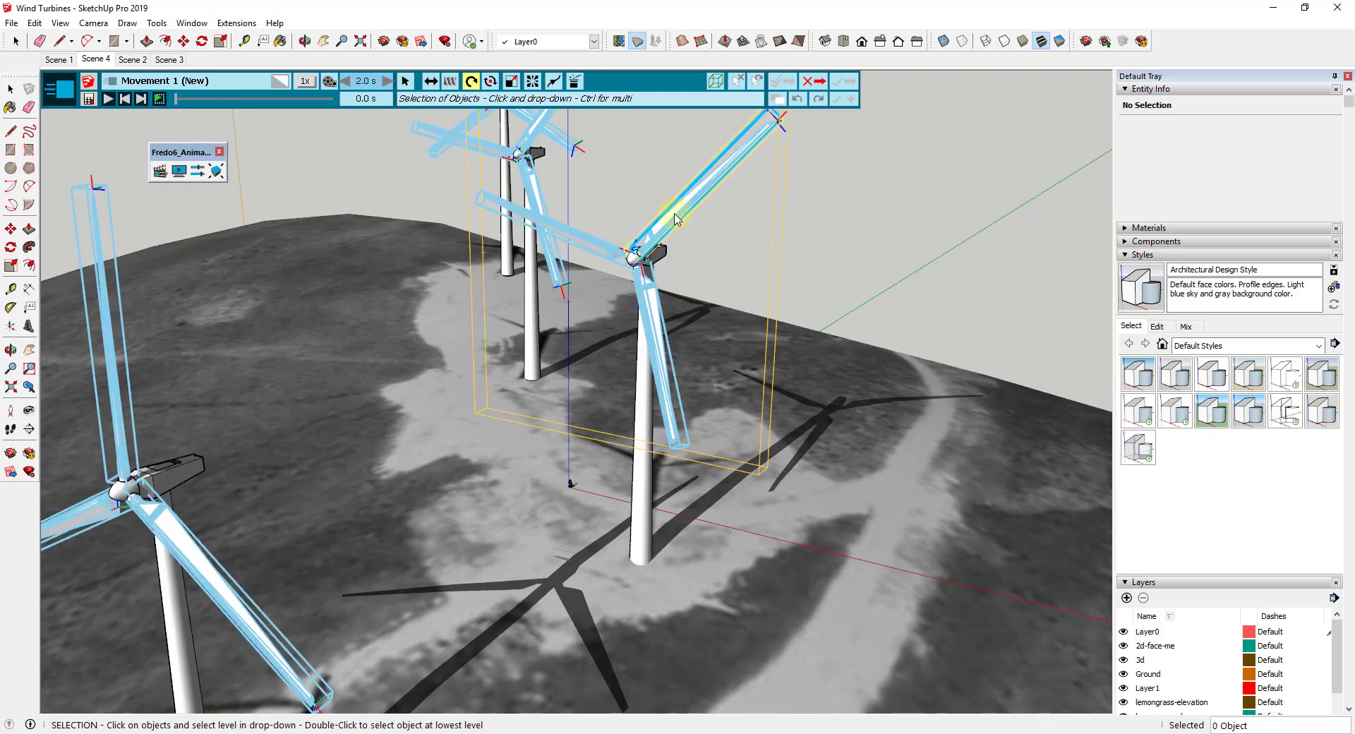
scroll(596, 250, down, 3)
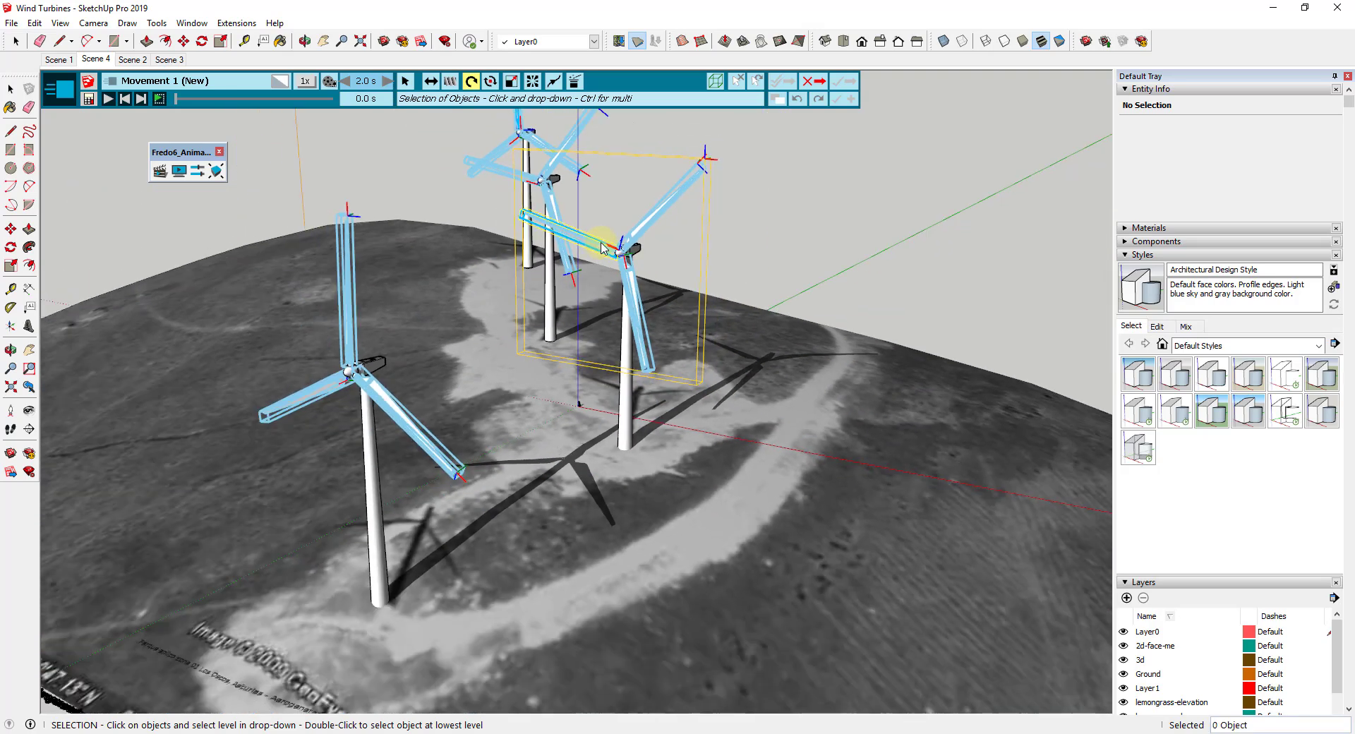
click(690, 187)
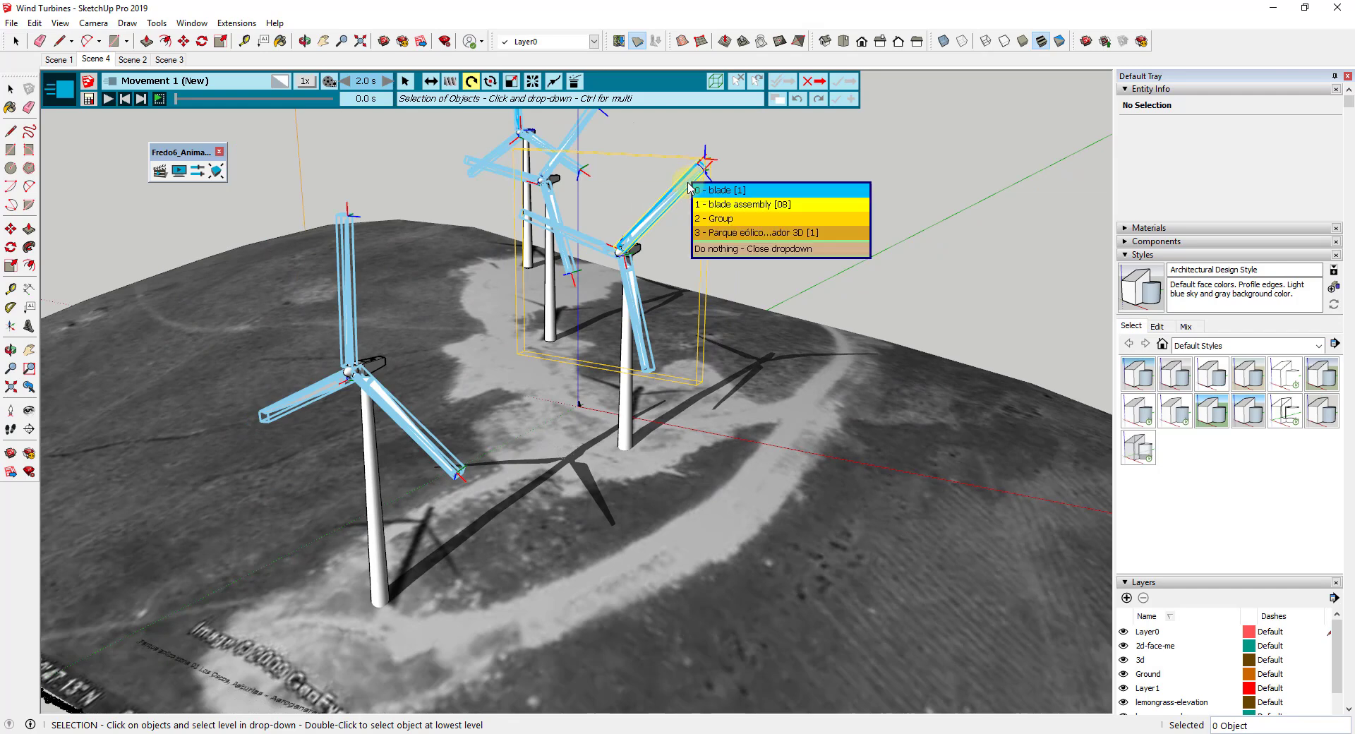
click(736, 198)
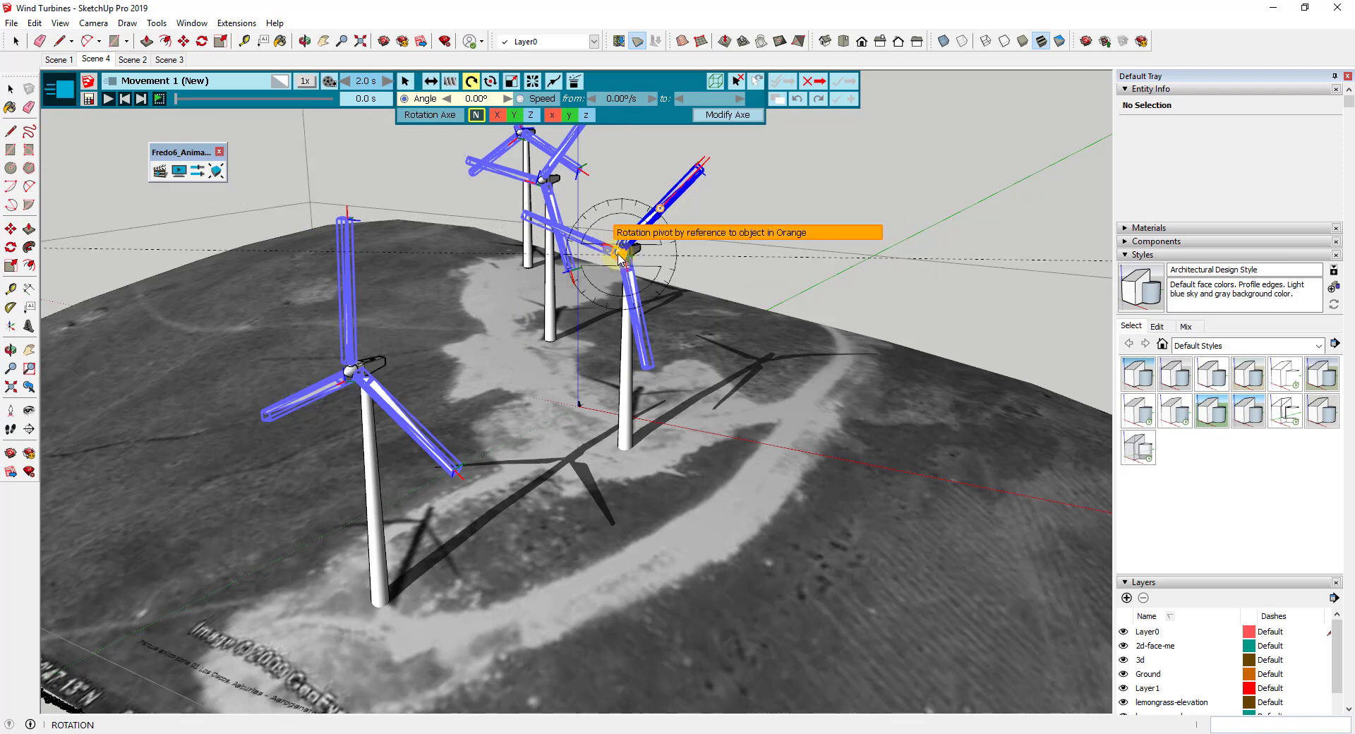
Place the rotation pivot at the center of the central turbine's hub, with the rotation axis along Y.
scroll(621, 256, up, 4)
scroll(624, 258, down, 5)
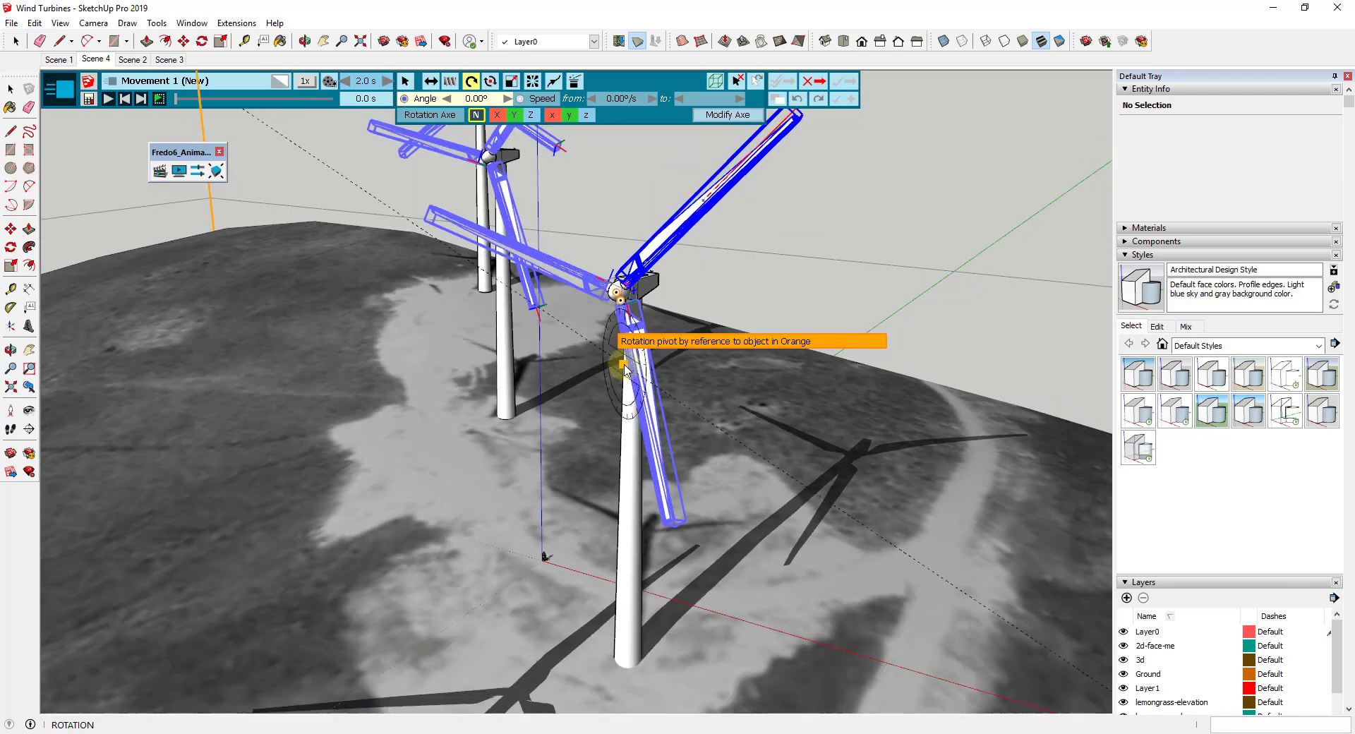
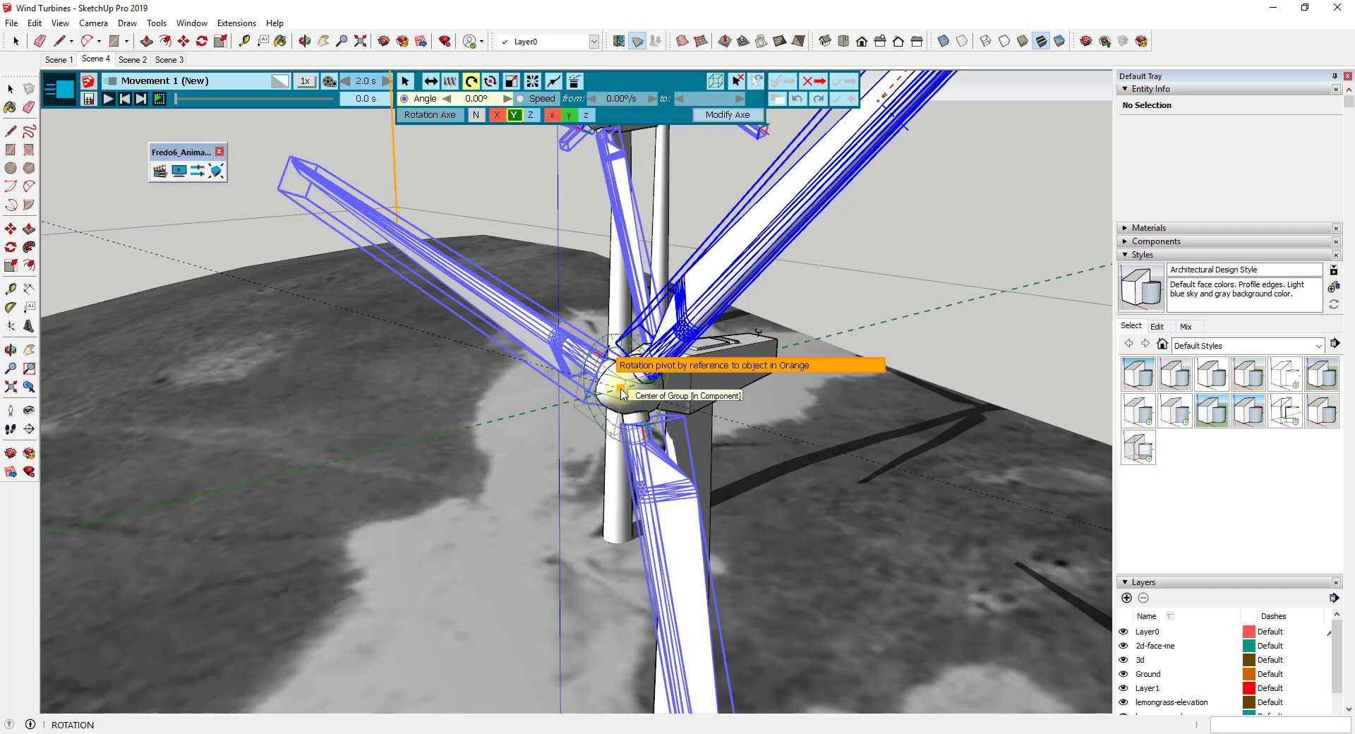
click(621, 393)
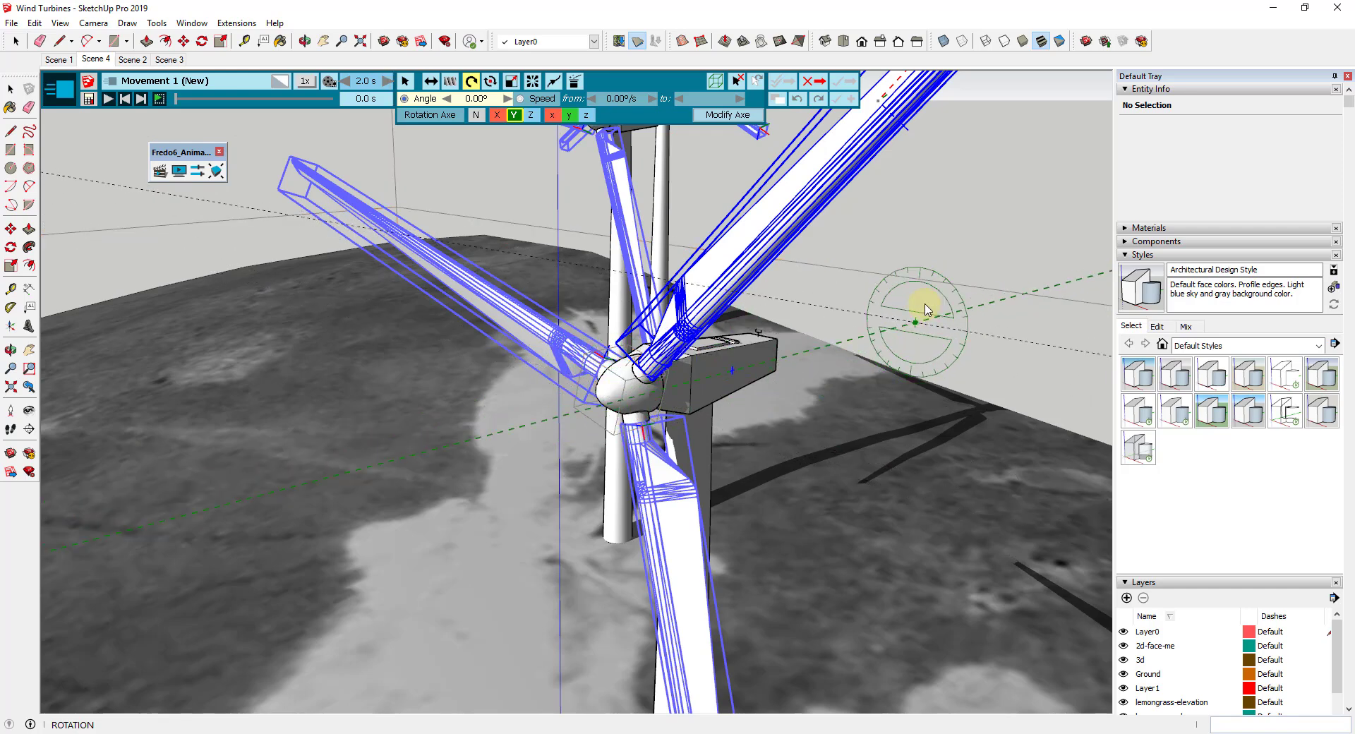
middle_drag(862, 302, 879, 383)
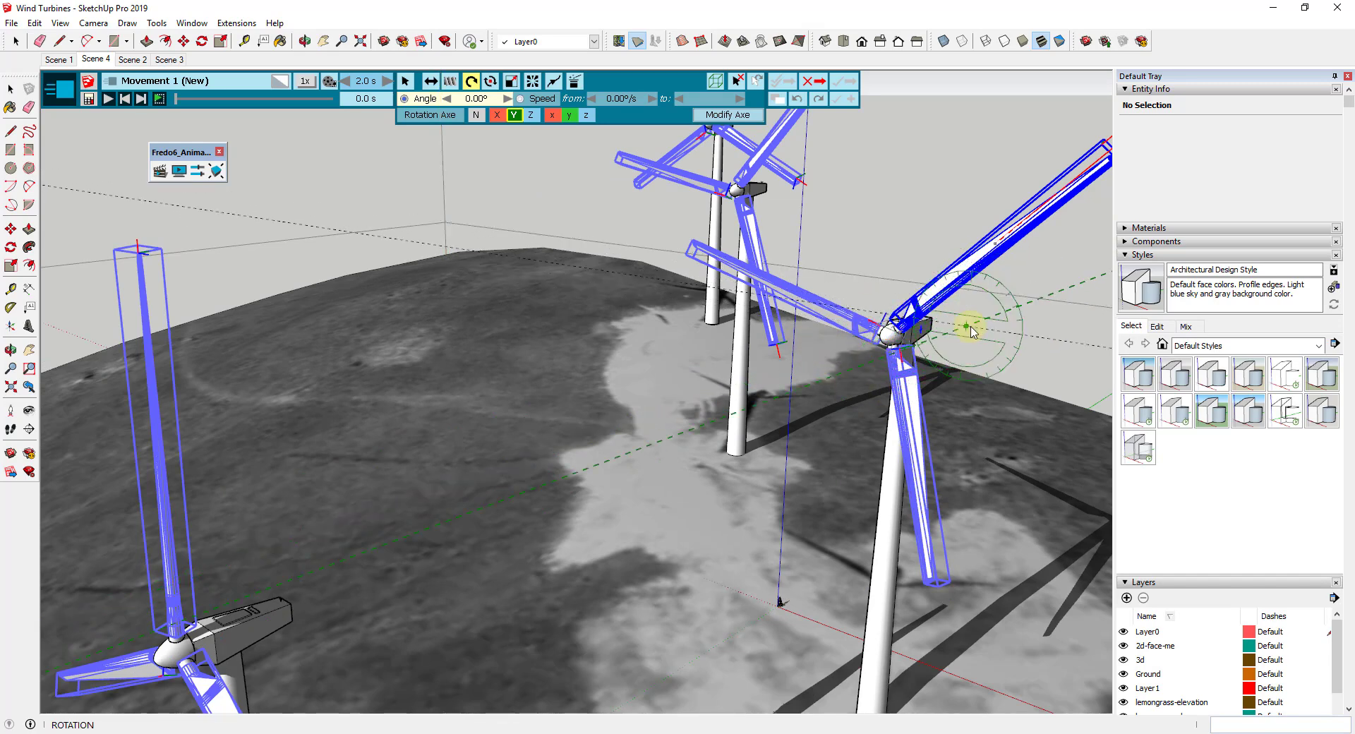
scroll(973, 320, up, 4)
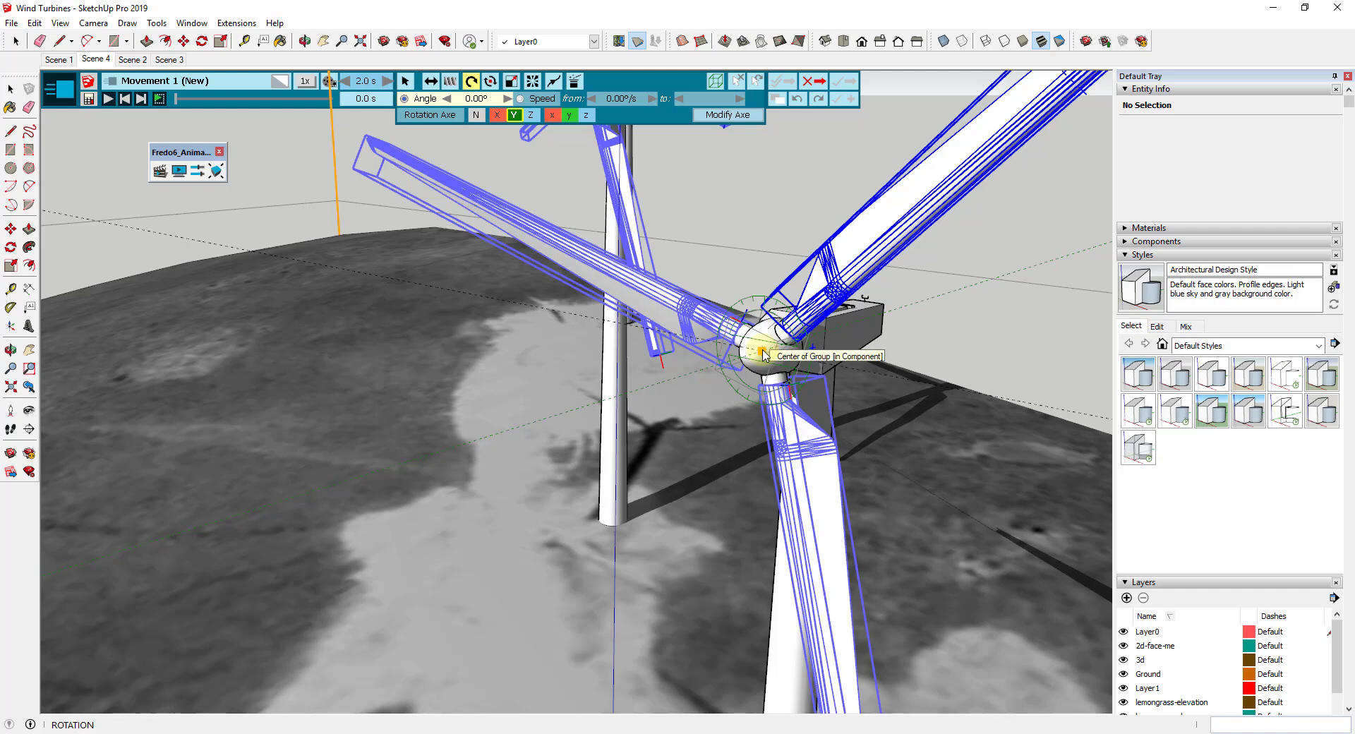
click(762, 352)
scroll(883, 254, down, 6)
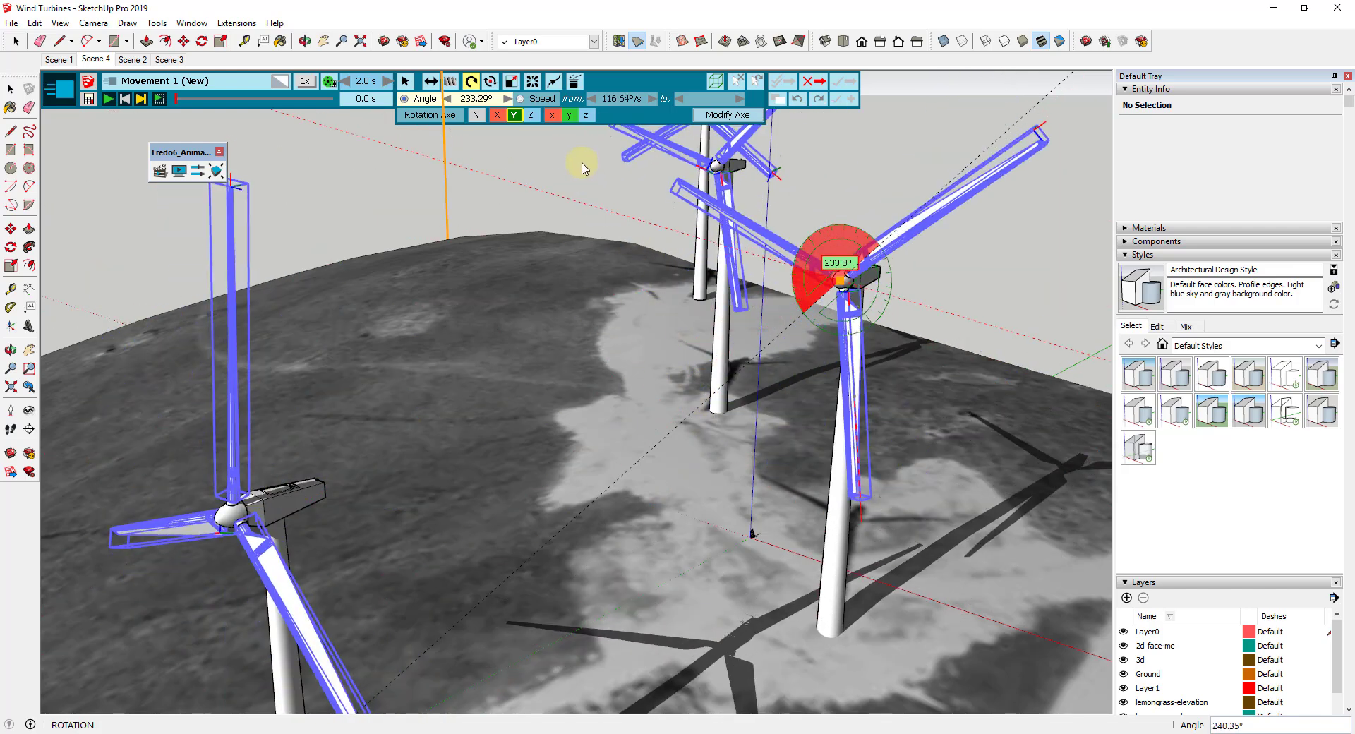
Set the rotation angle to 360° and preview the blade rotation.
click(483, 102)
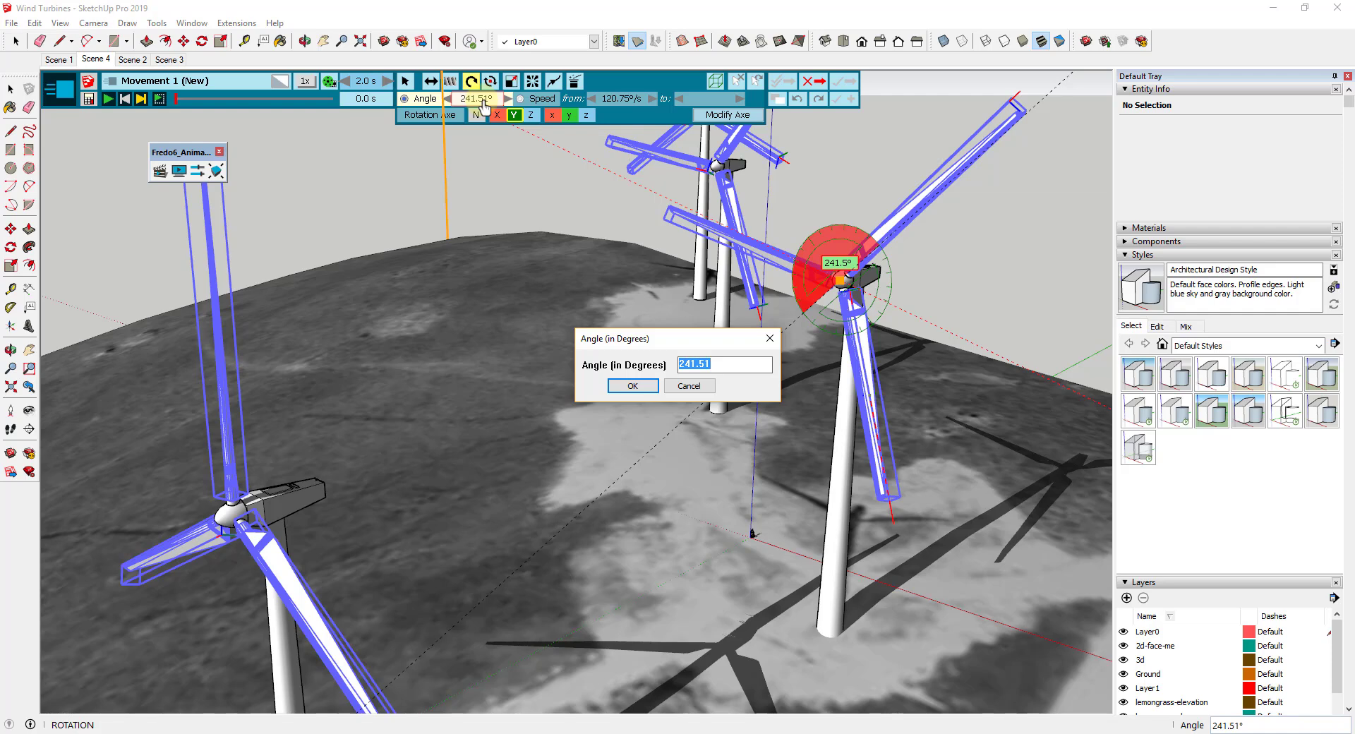
key(Return)
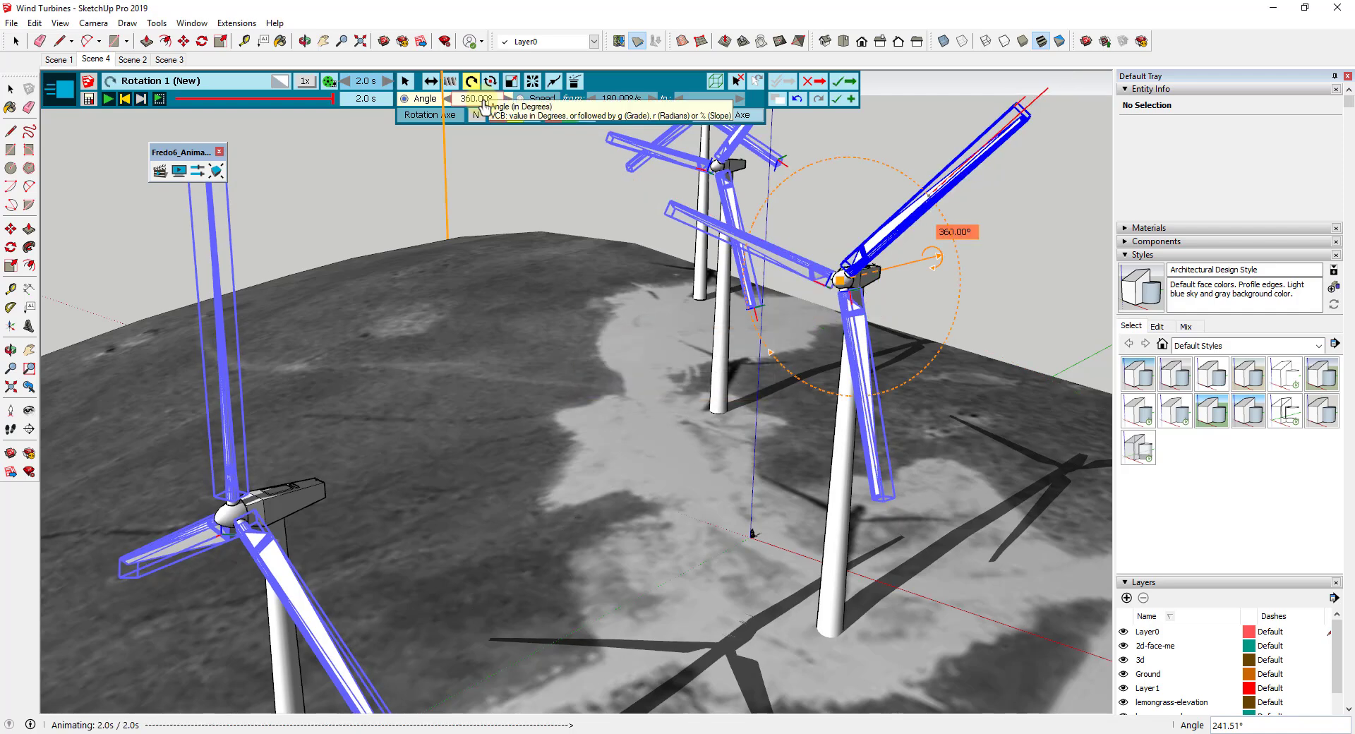
scroll(866, 286, down, 6)
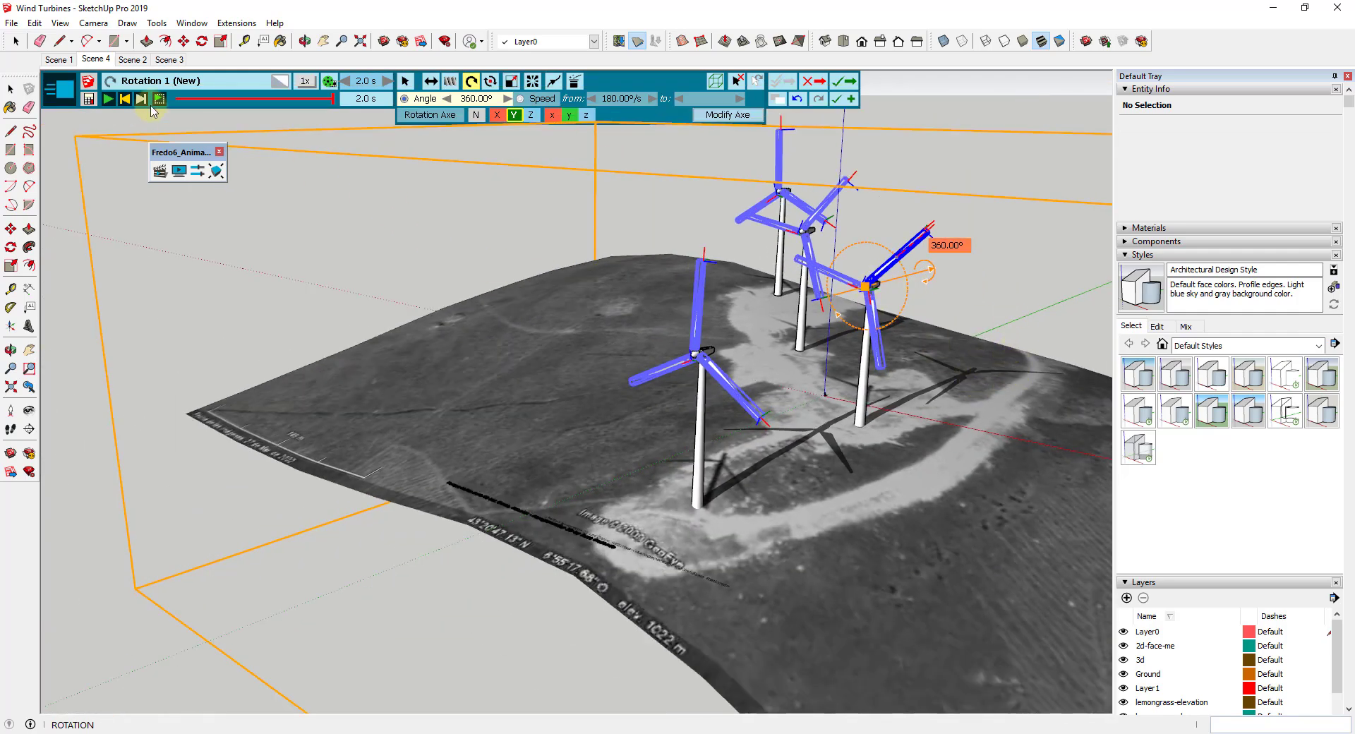
click(108, 99)
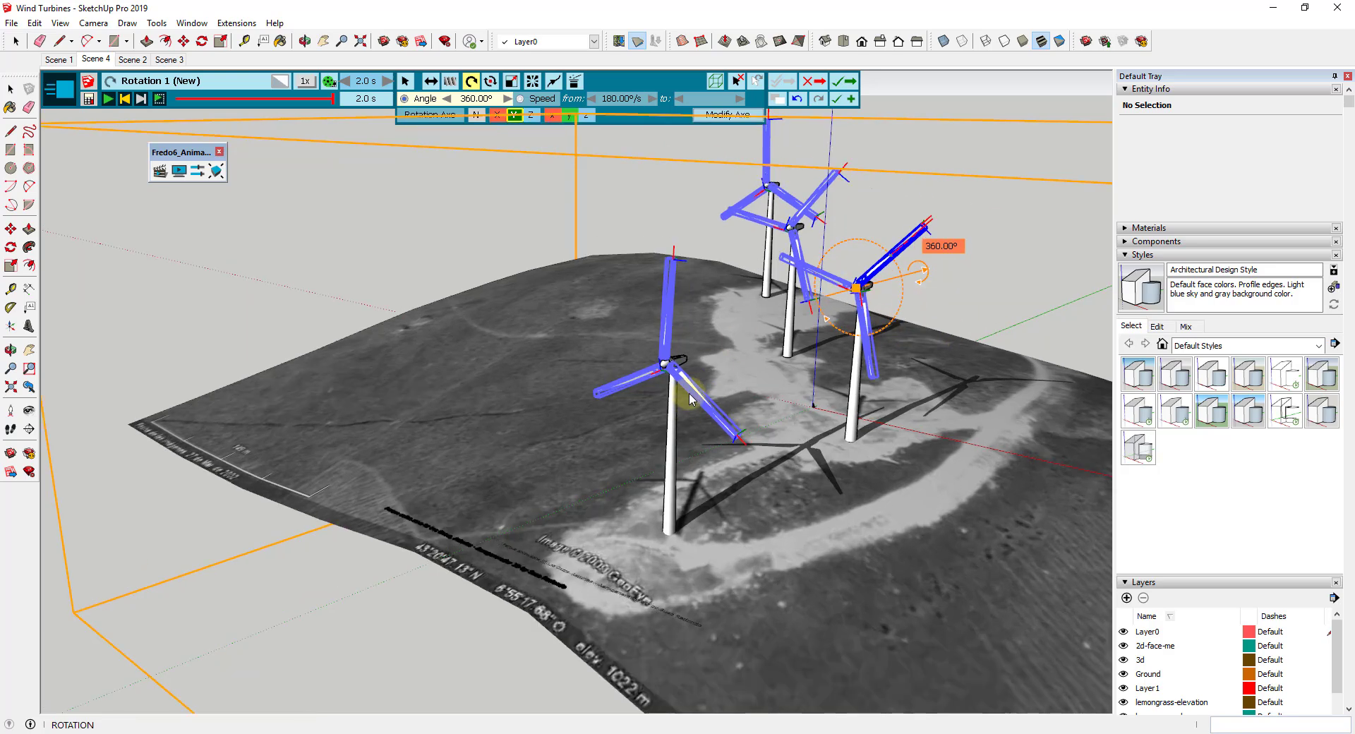
Replay the rotation preview and examine the front turbine's hub and blades up close as well as all the turbines together.
scroll(695, 353, up, 10)
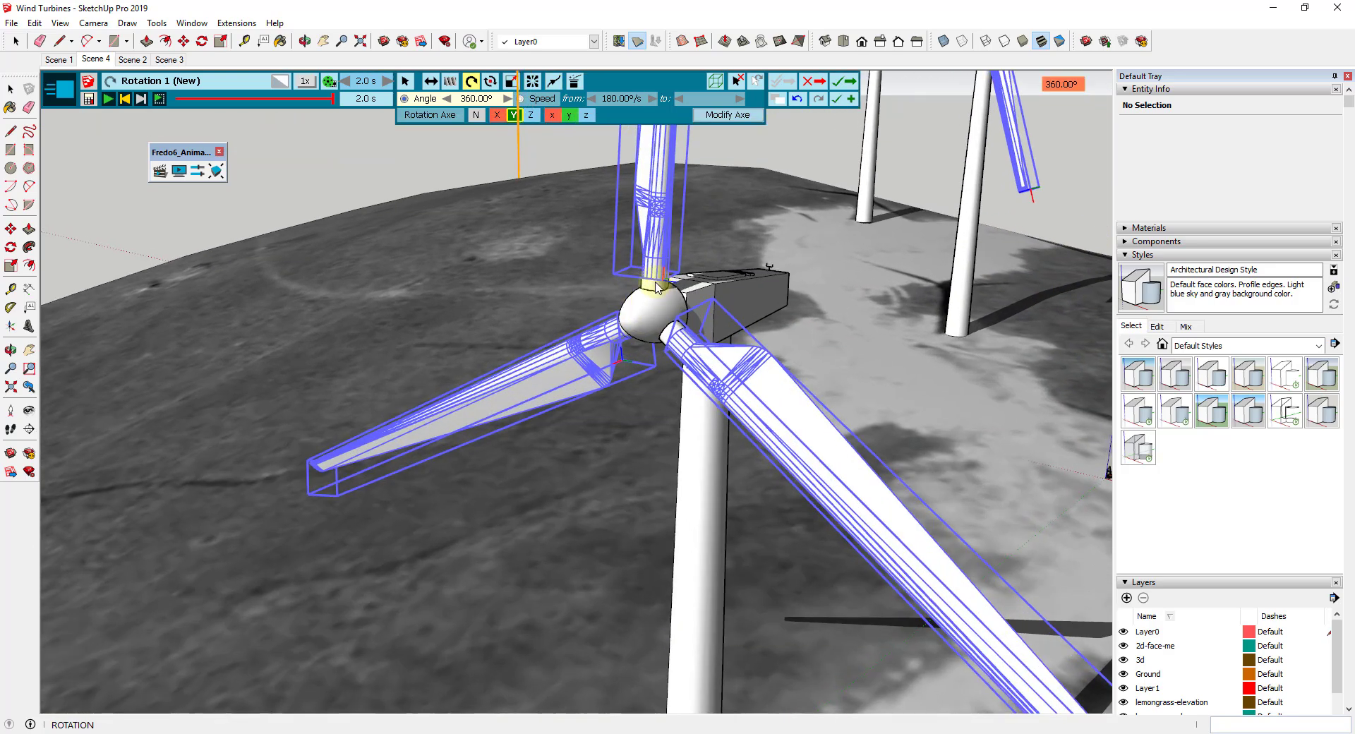
click(107, 99)
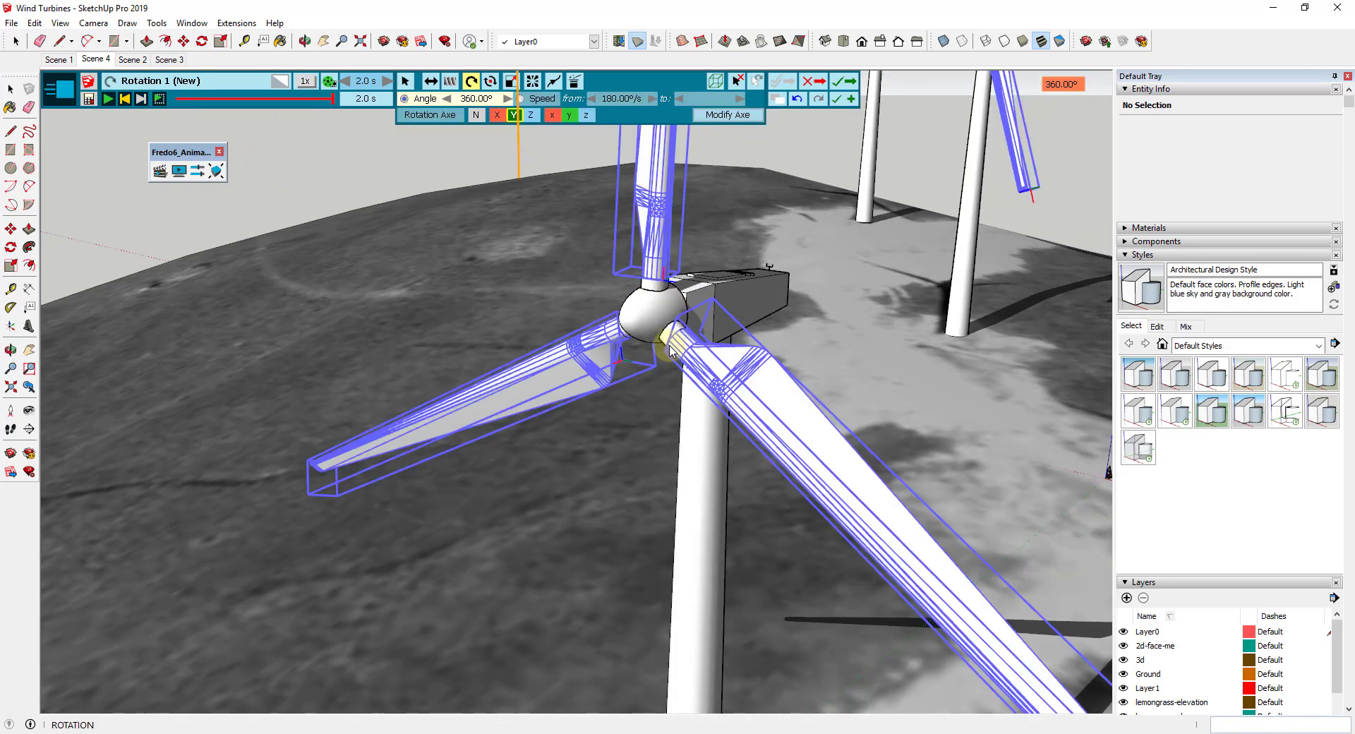
middle_drag(660, 310, 655, 291)
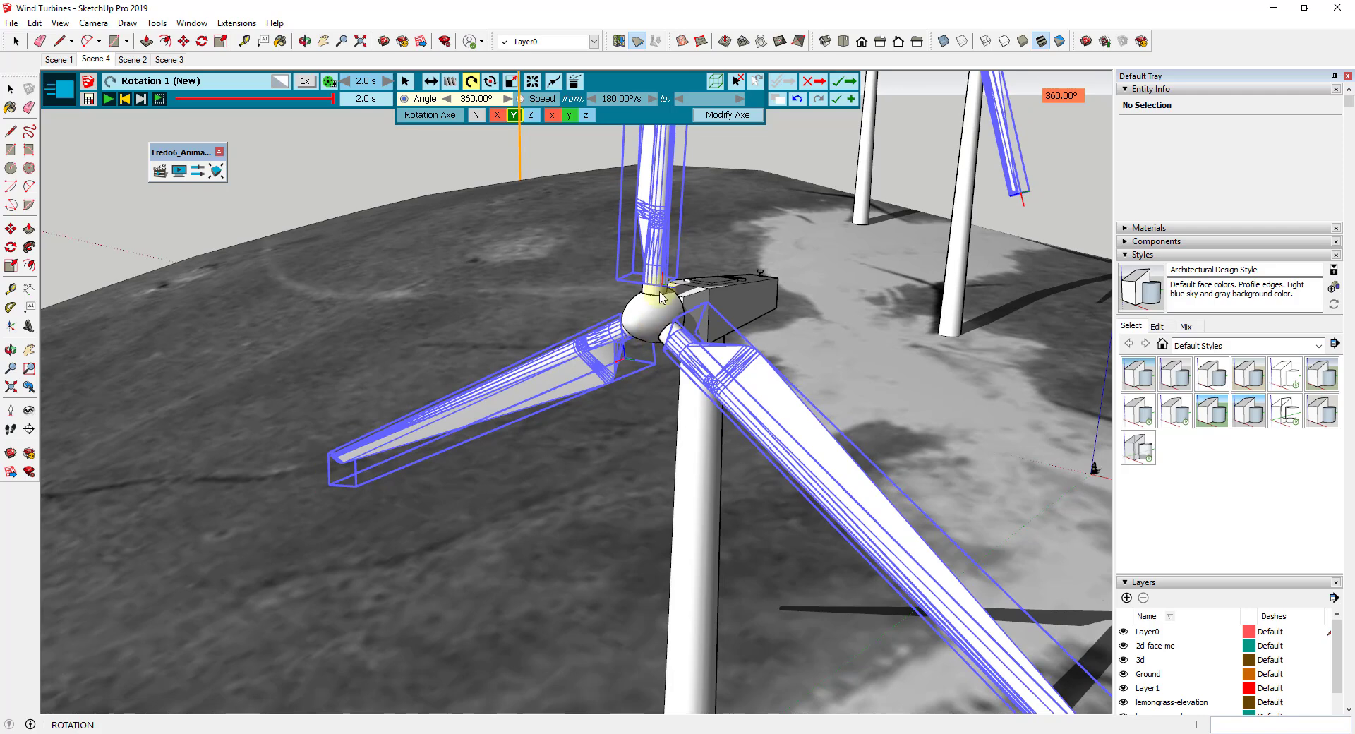
scroll(651, 319, down, 10)
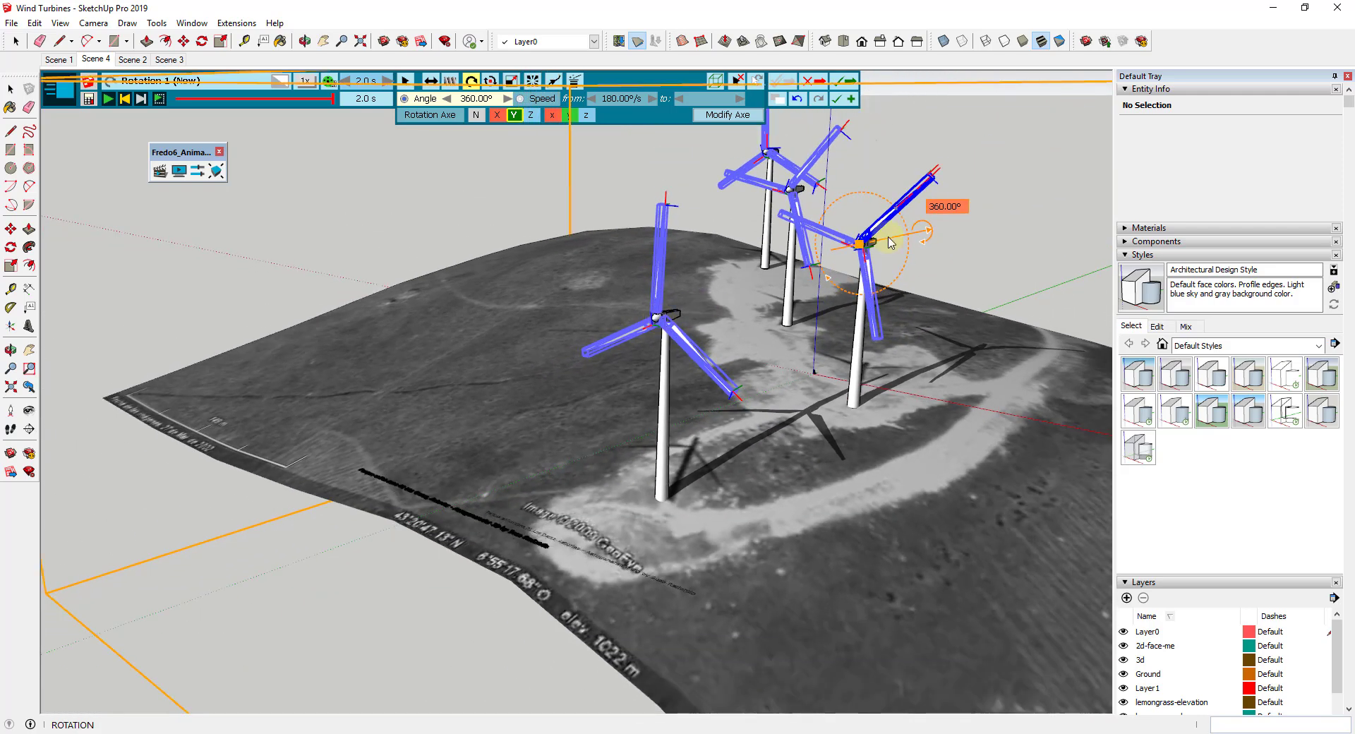
middle_drag(959, 198, 976, 175)
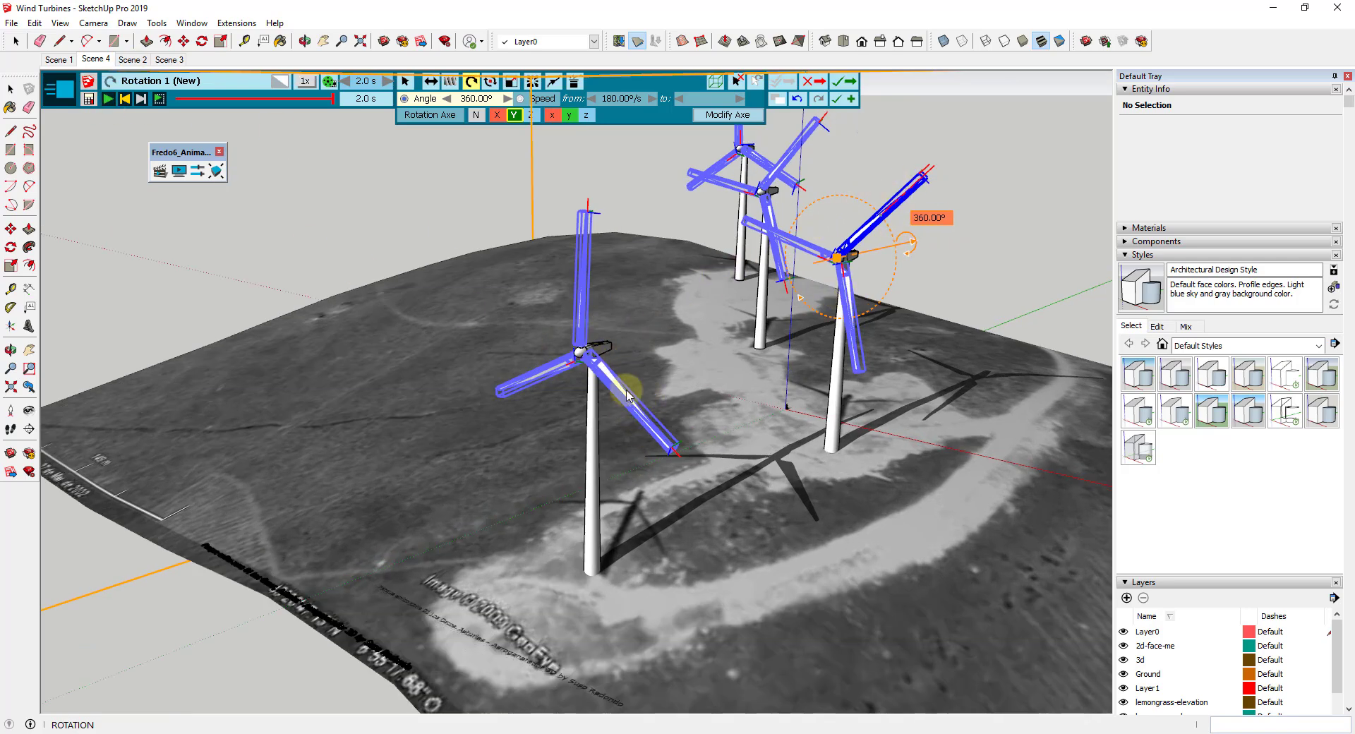
scroll(641, 392, up, 6)
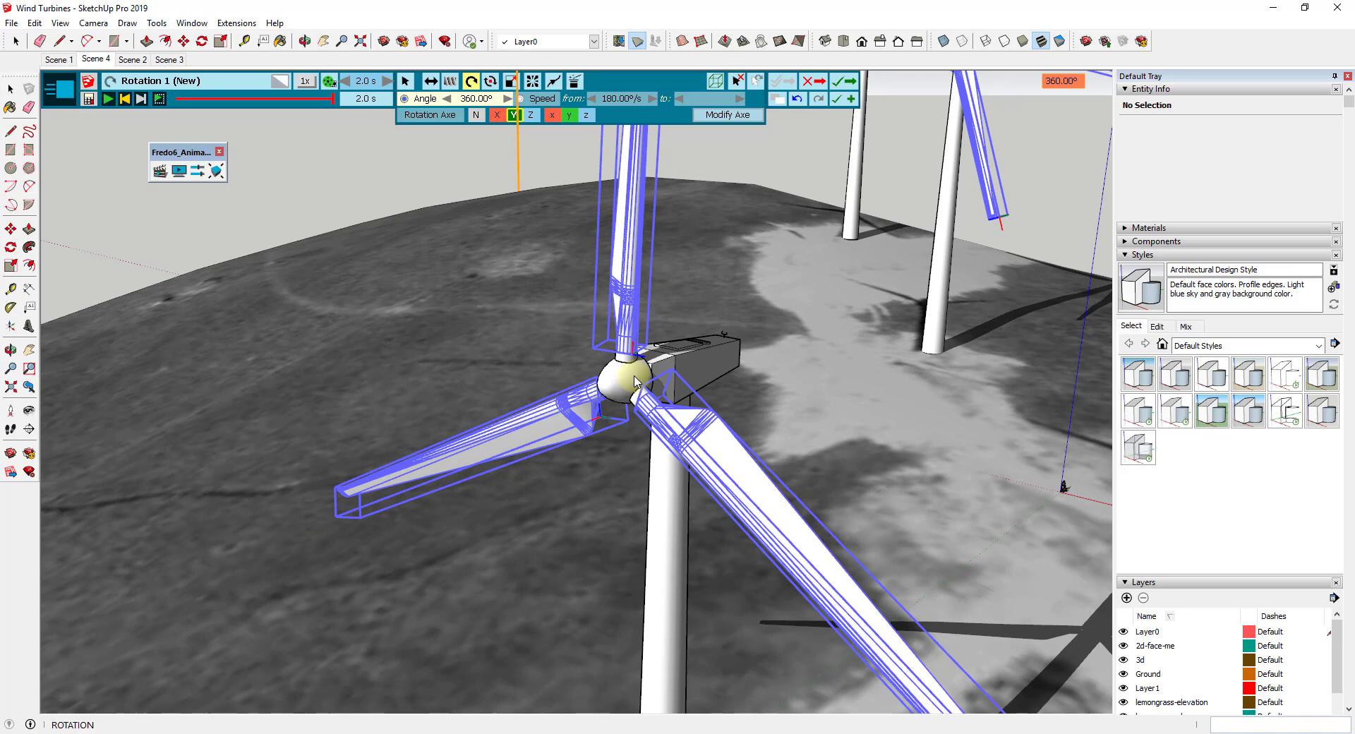
click(106, 101)
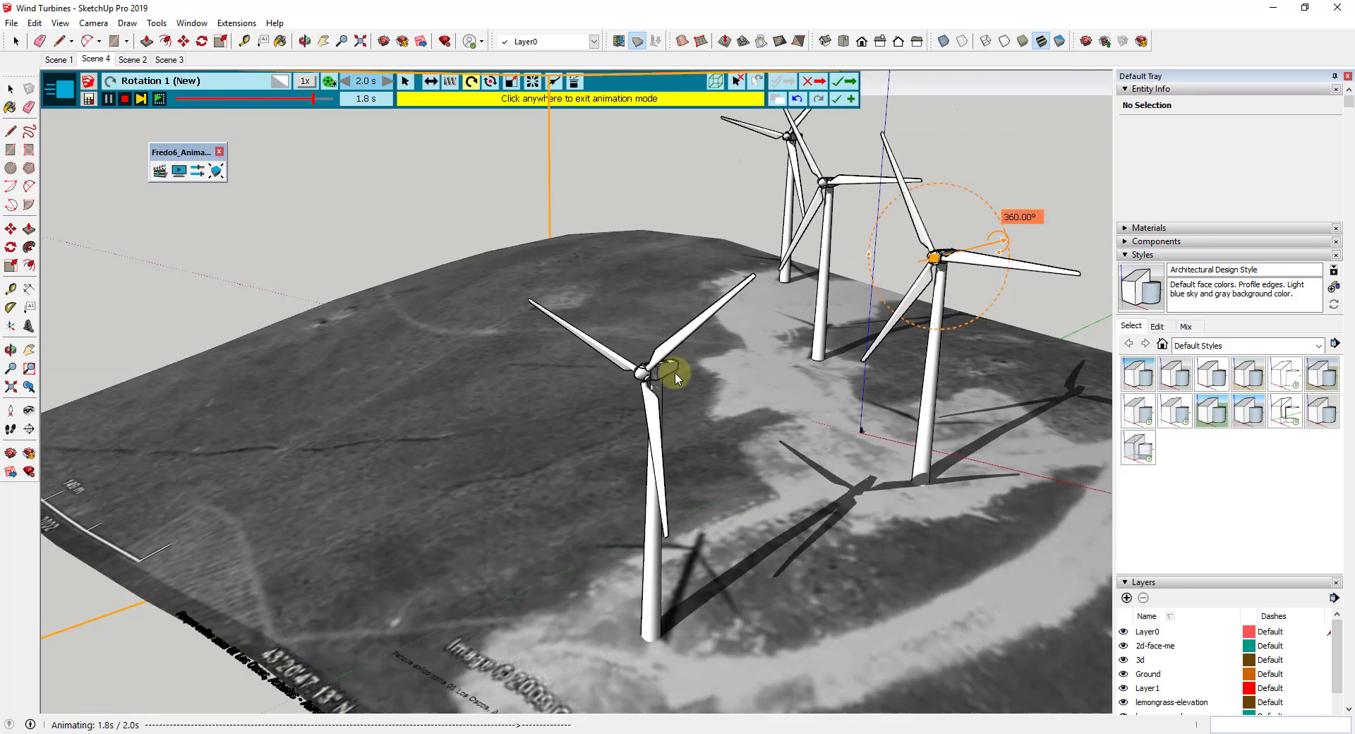
scroll(977, 240, up, 3)
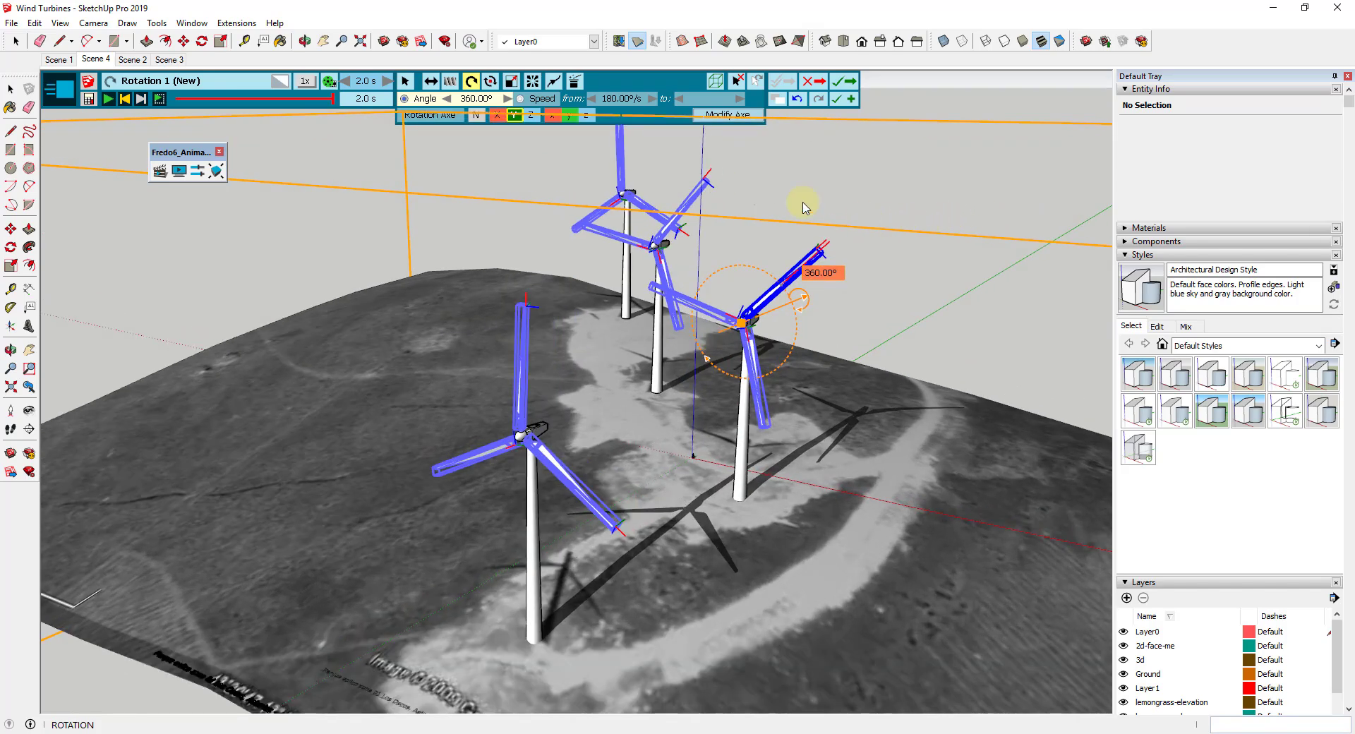
click(108, 100)
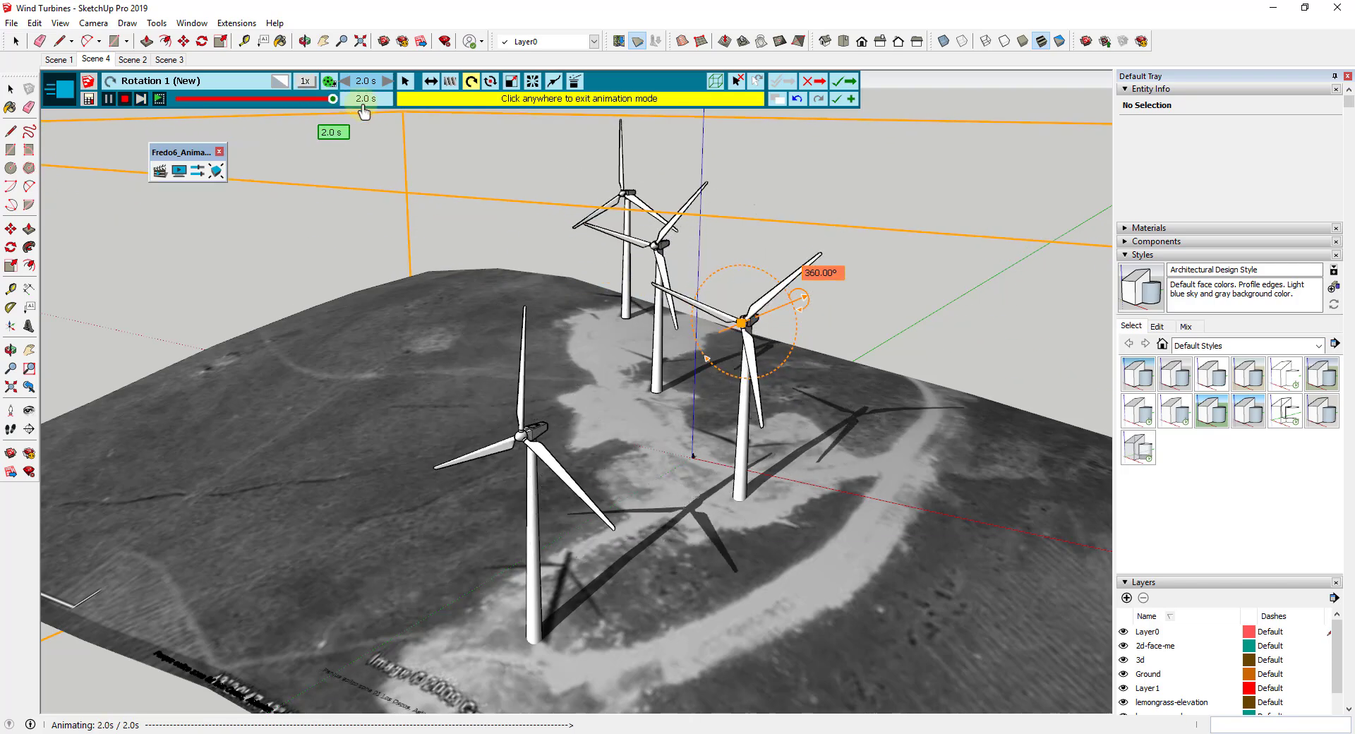
Set the total duration of the rotation sequence to 4 seconds and preview it.
click(366, 81)
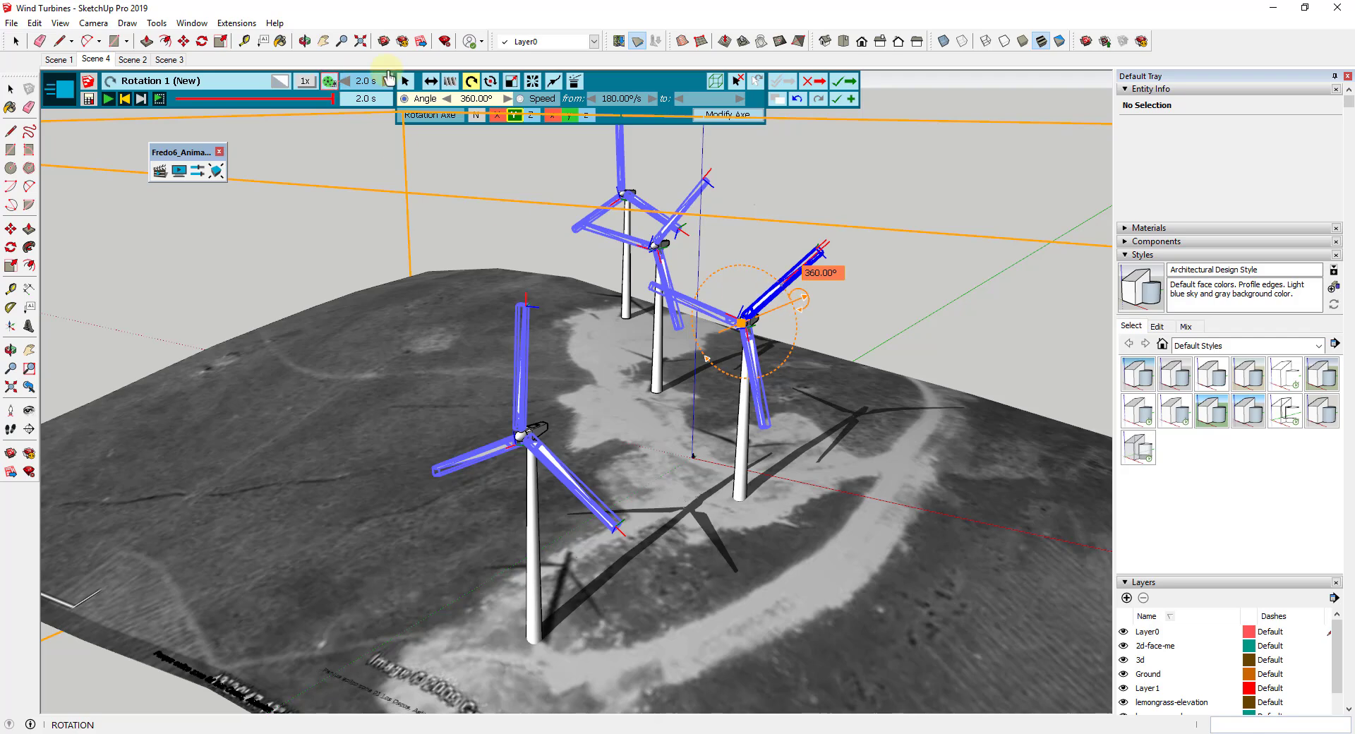
click(365, 83)
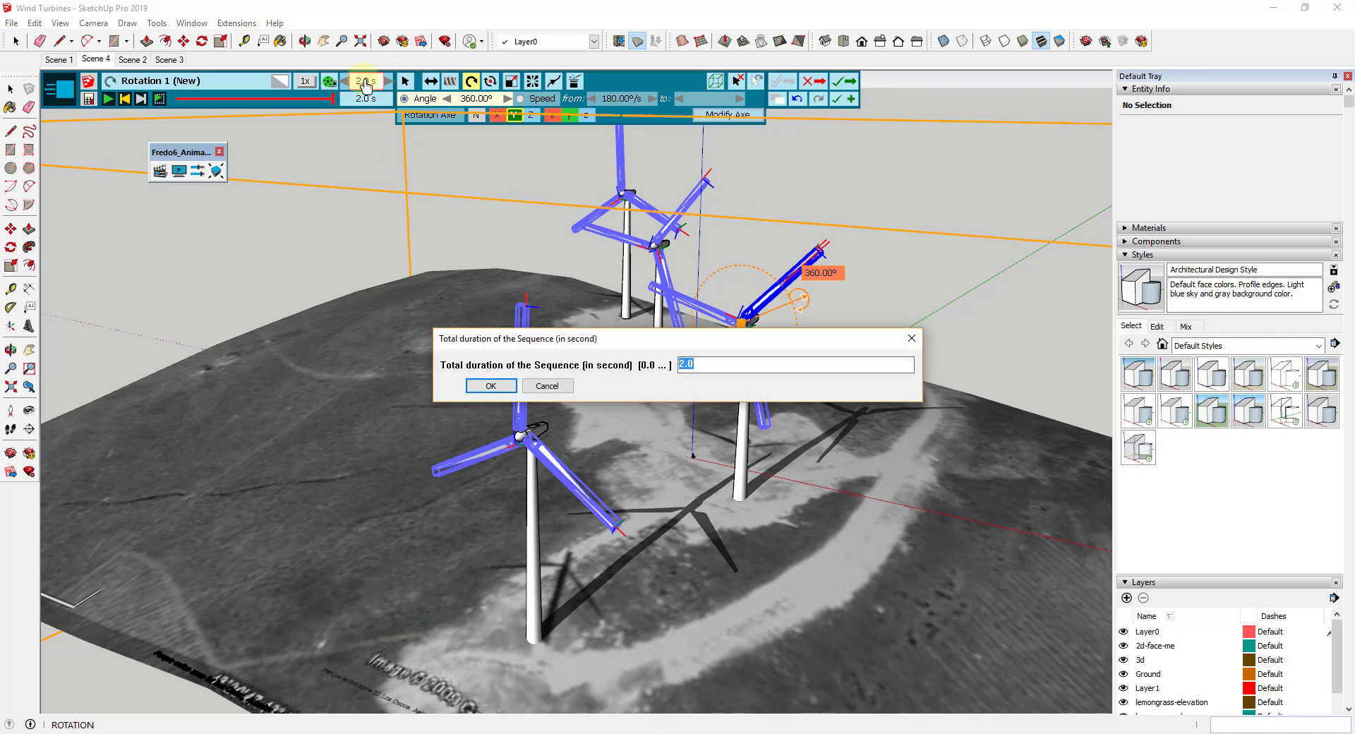
text(4)
key(Return)
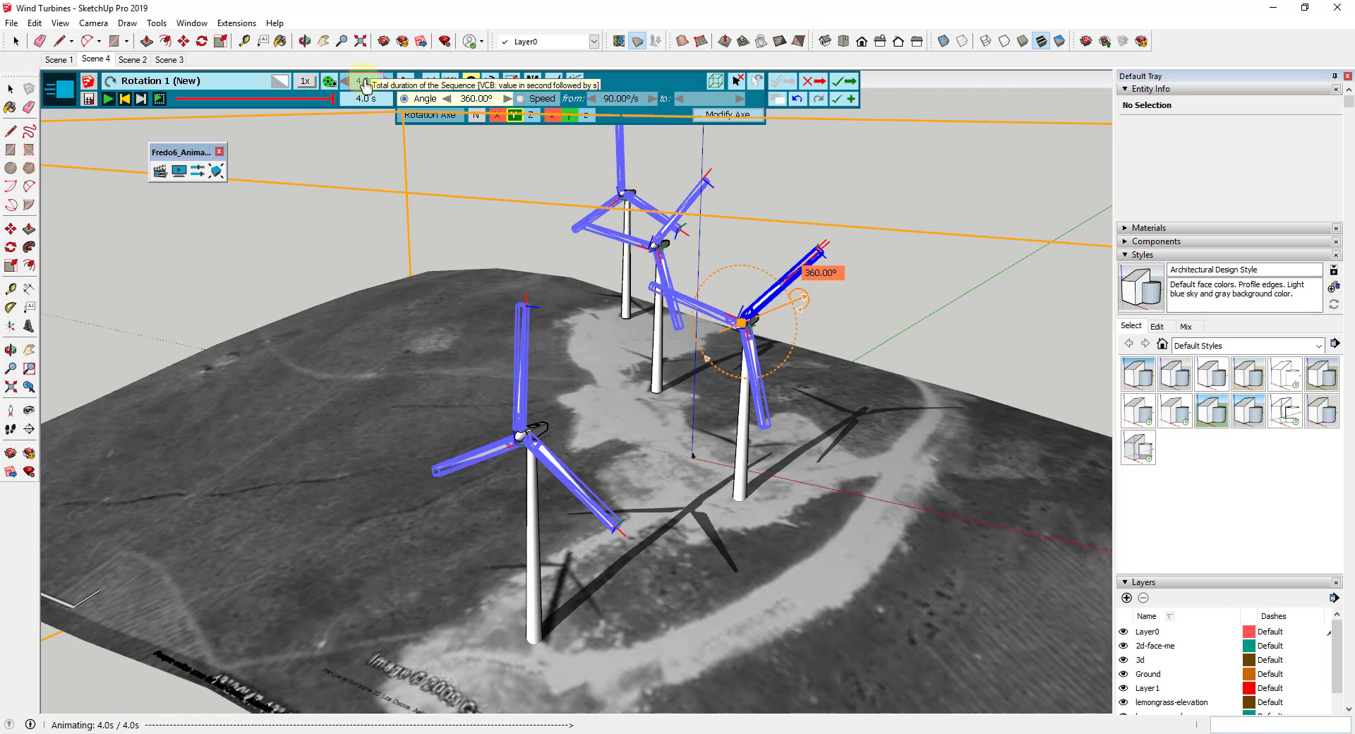
click(108, 99)
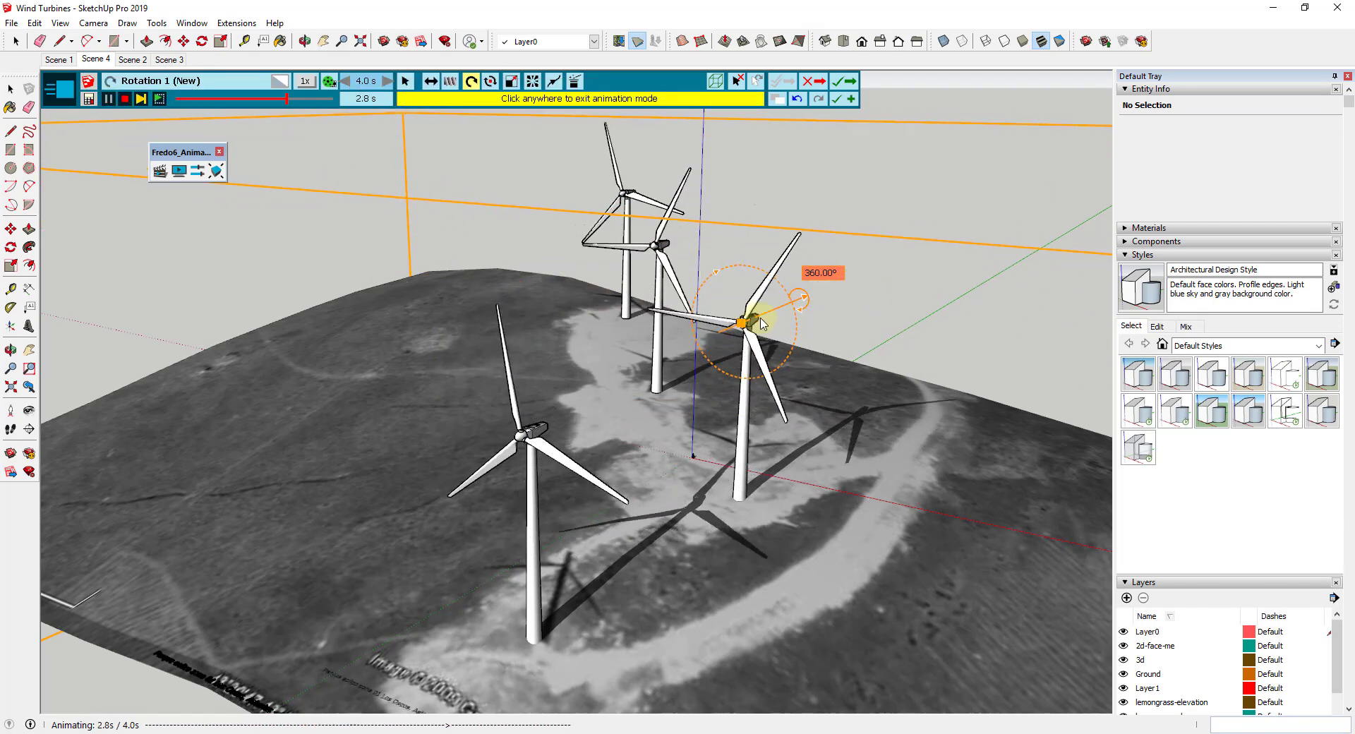
Set the total duration of the rotation sequence to 2 seconds and replay the preview.
click(370, 85)
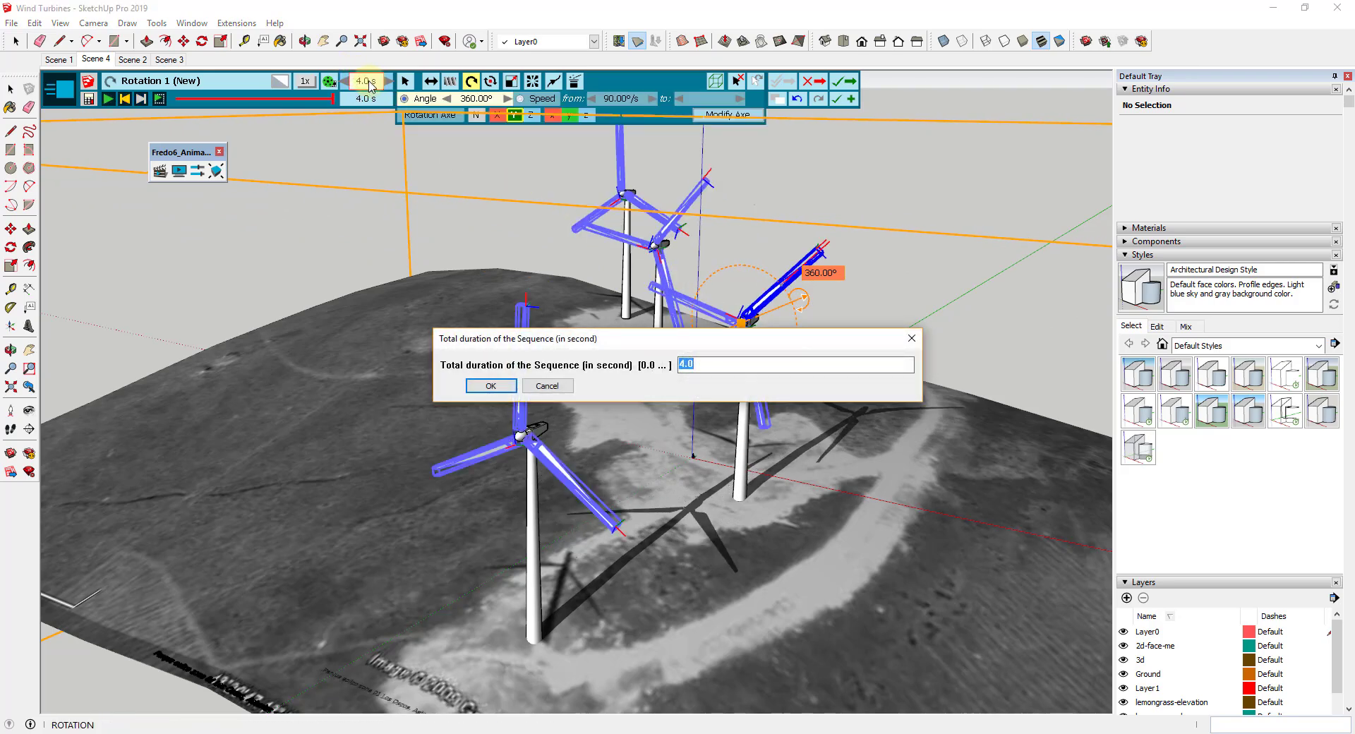
text(2)
key(Return)
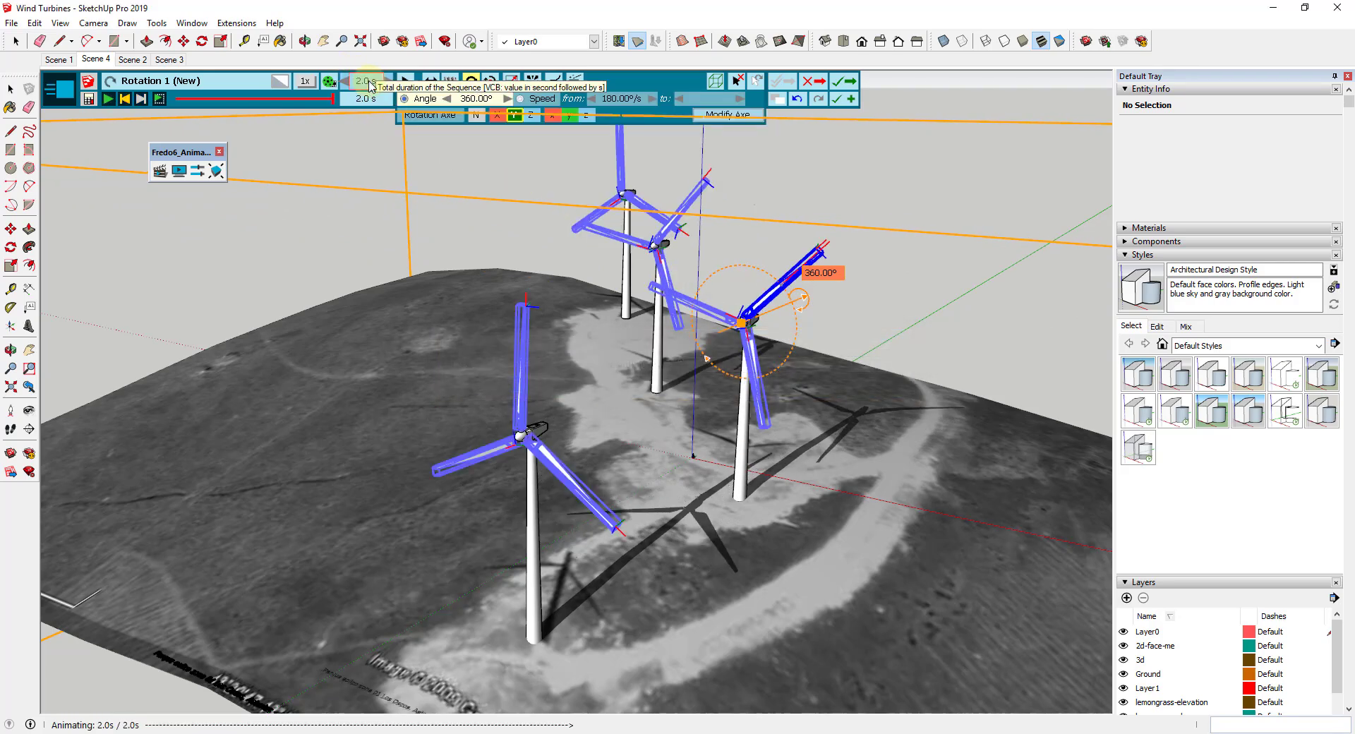
click(108, 99)
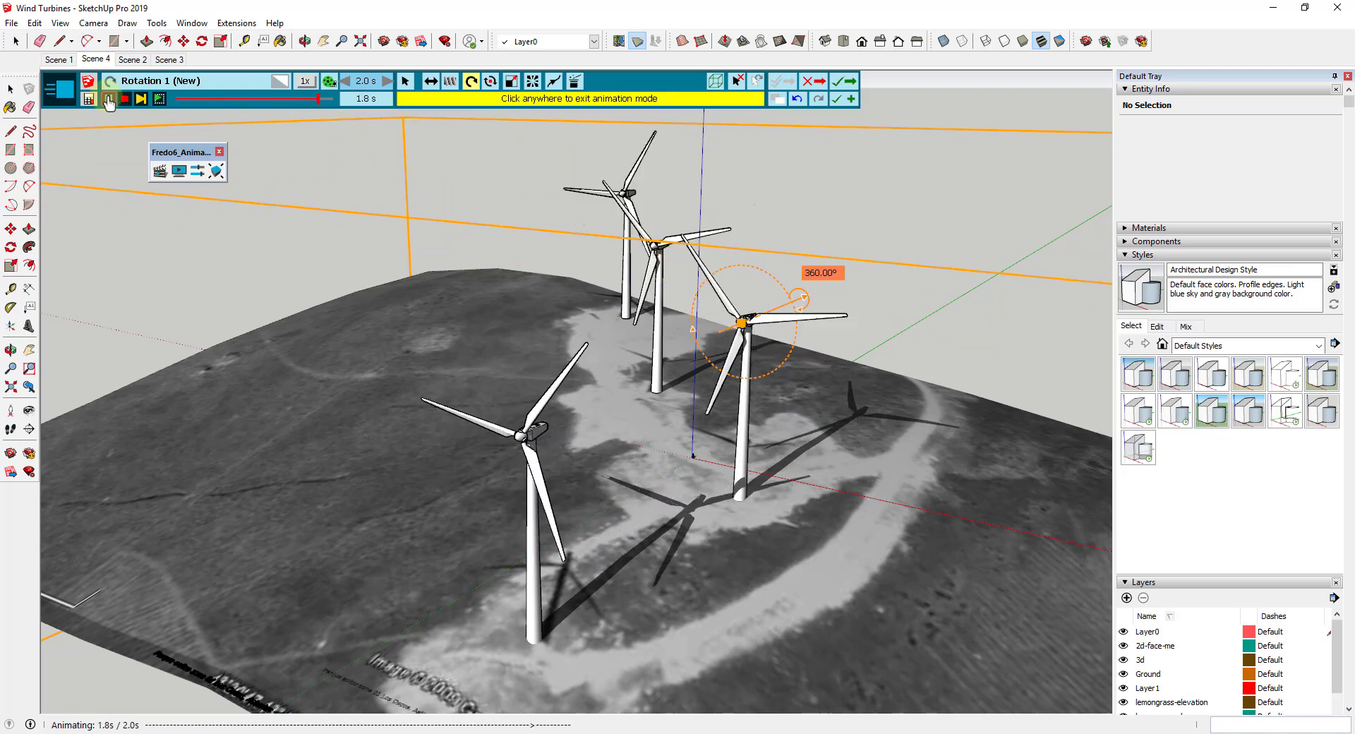
click(108, 100)
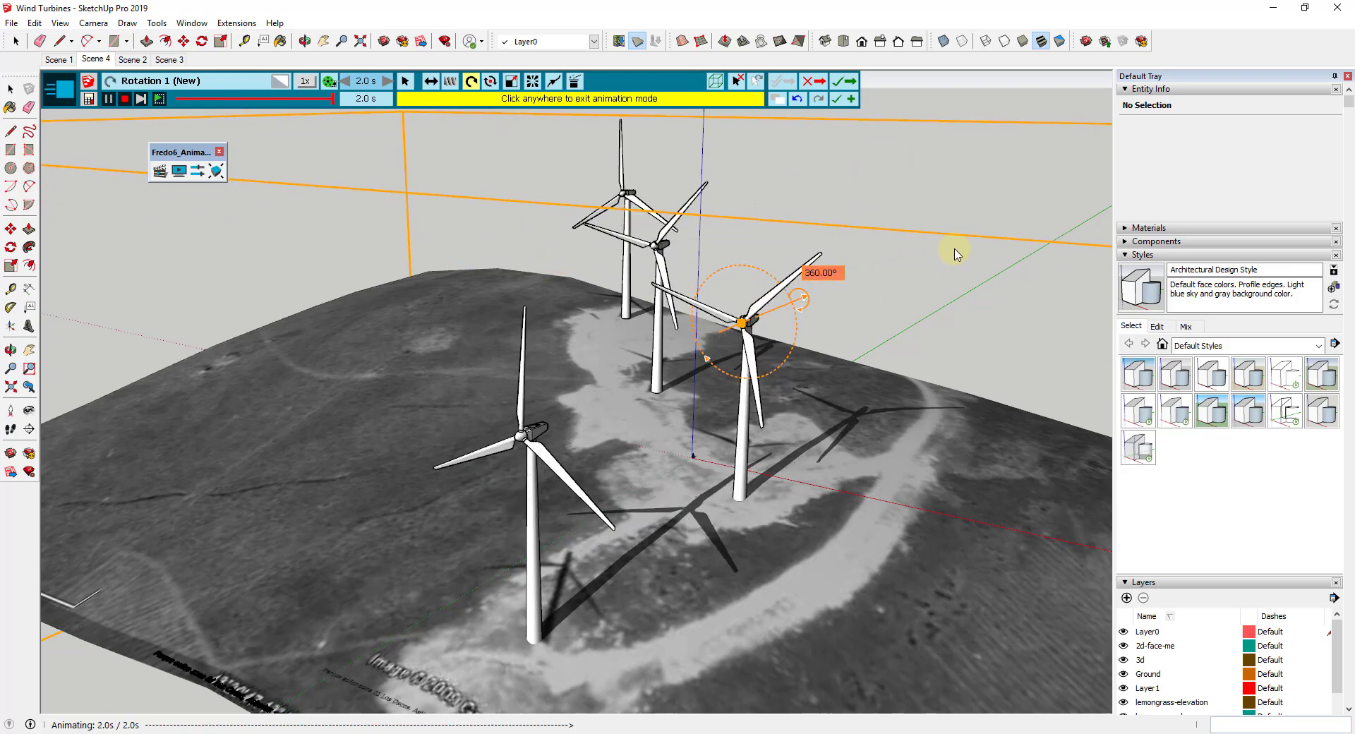
Save the rotation sequence and play the film with the Fredo6 Animator toolbar moved clear of the sequence settings.
click(846, 85)
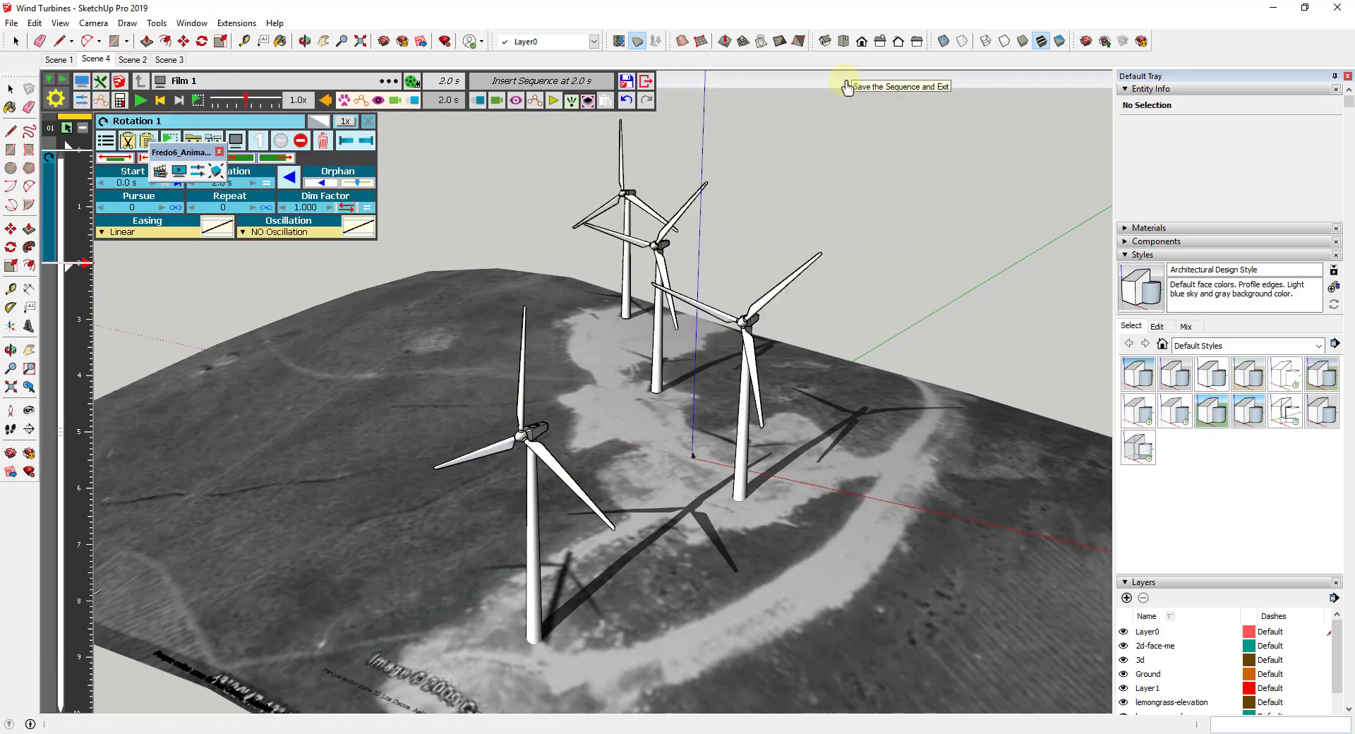
drag(183, 152, 144, 265)
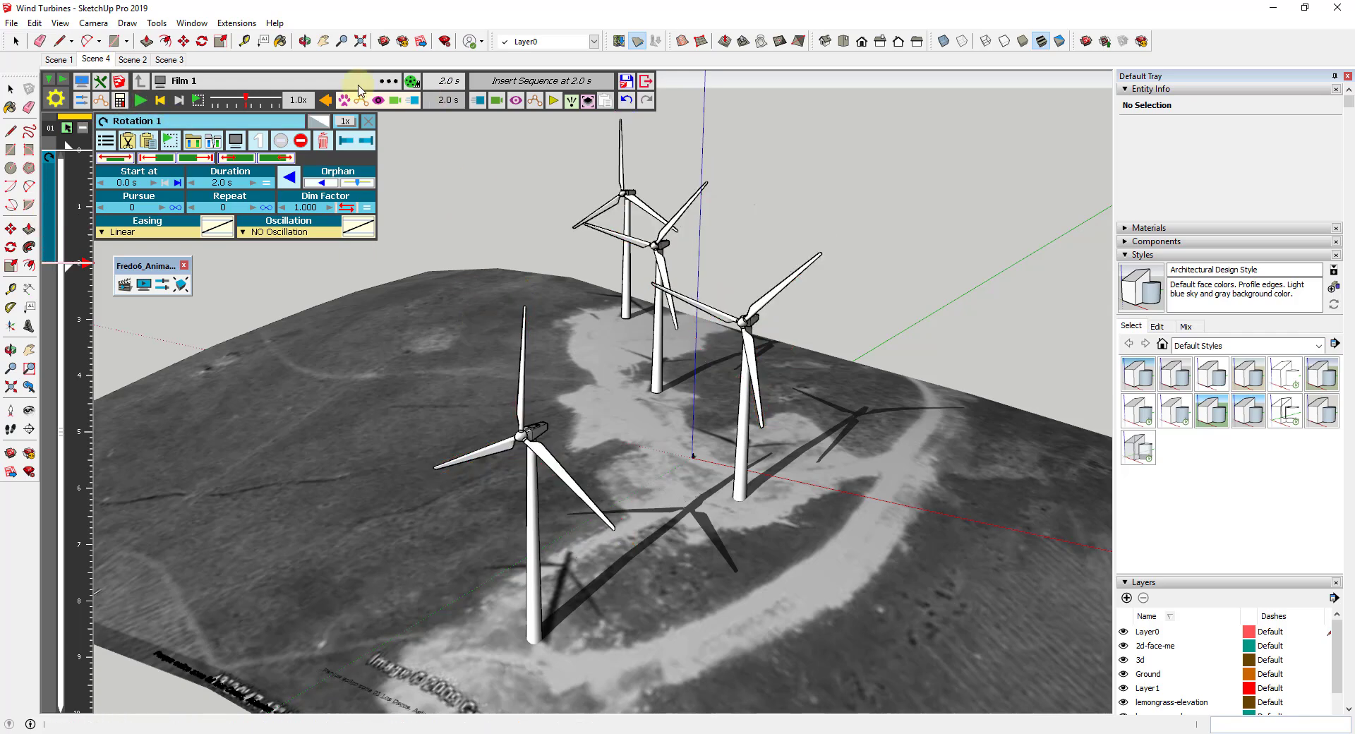
click(142, 100)
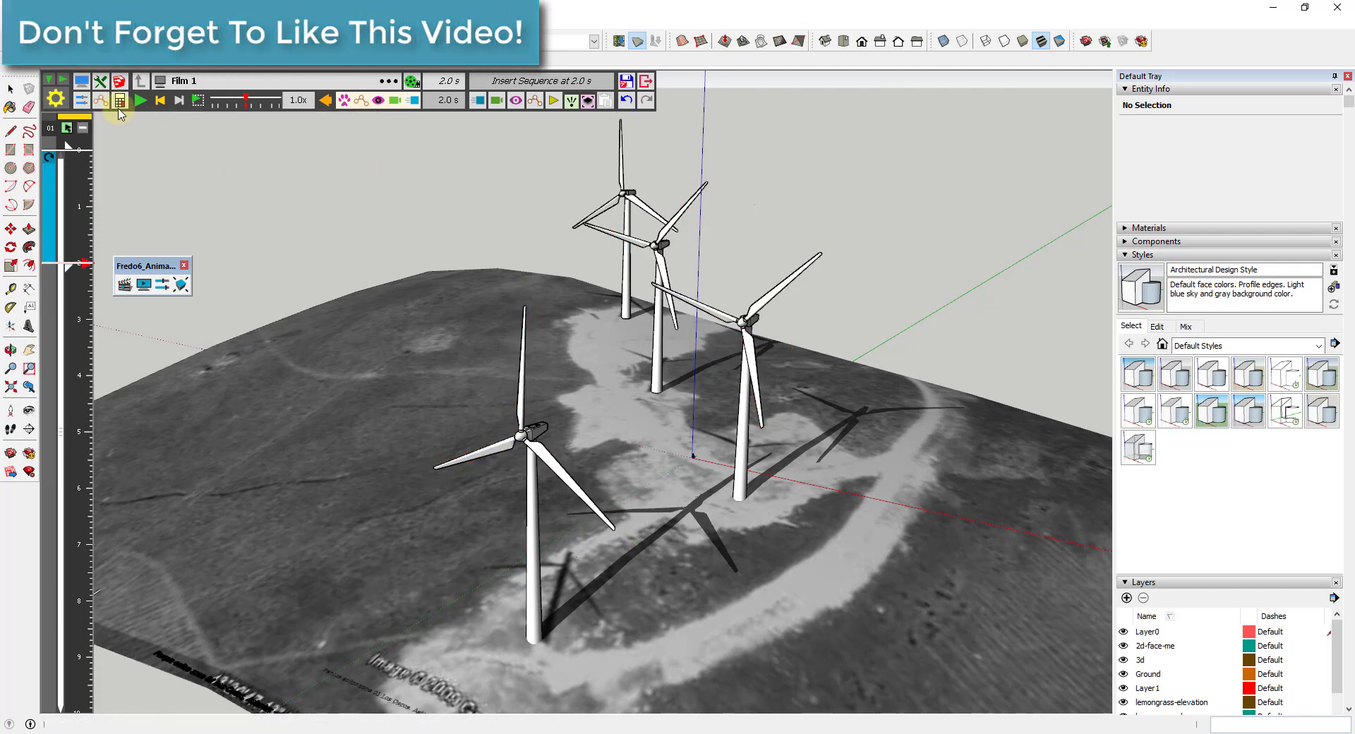
click(139, 101)
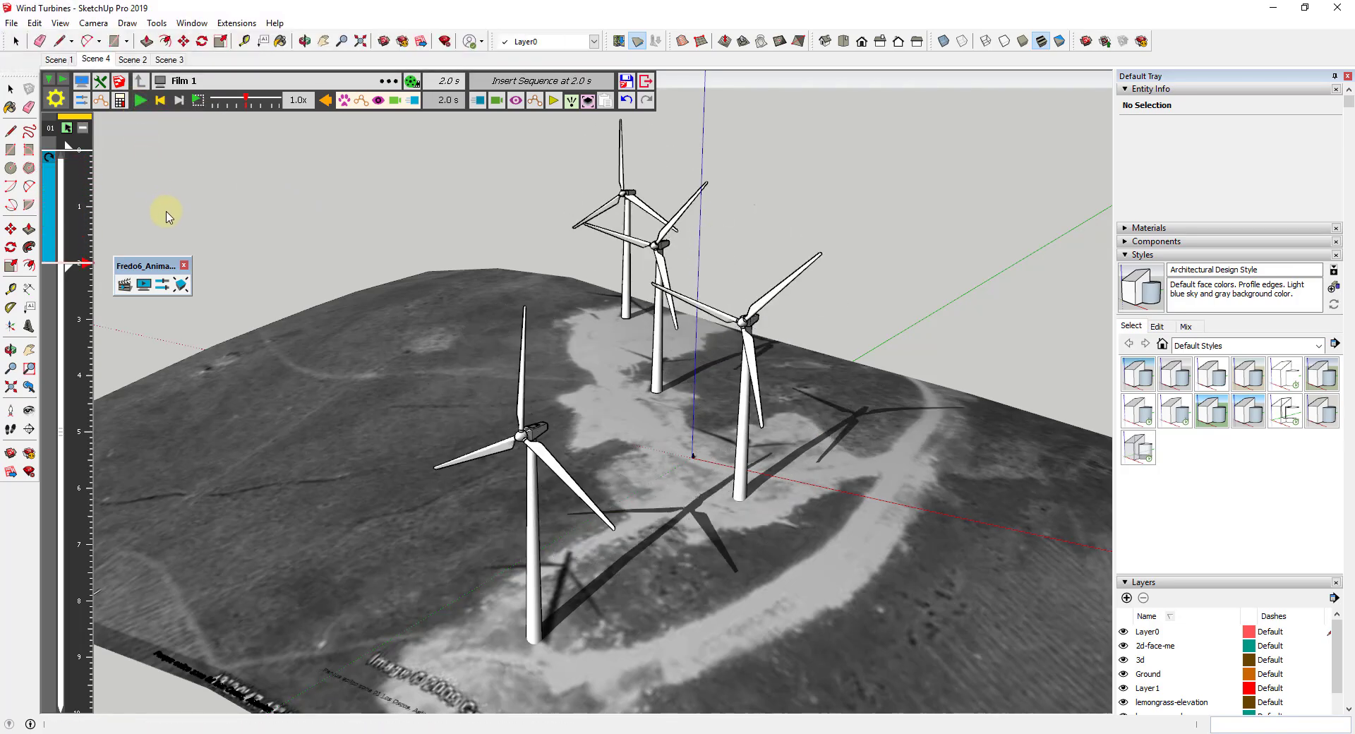
Set the rotation sequence to repeat 4 times and play the film.
mouse_move(49, 225)
click(48, 206)
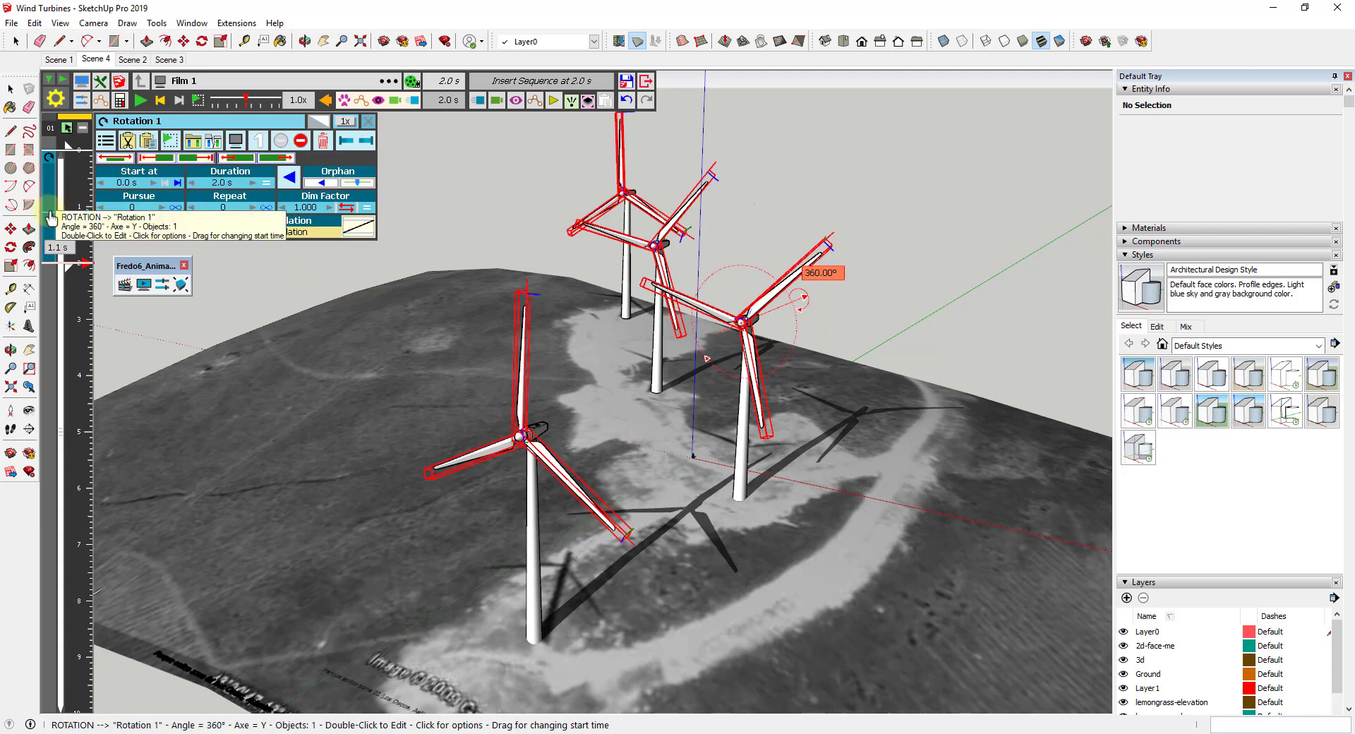
click(253, 207)
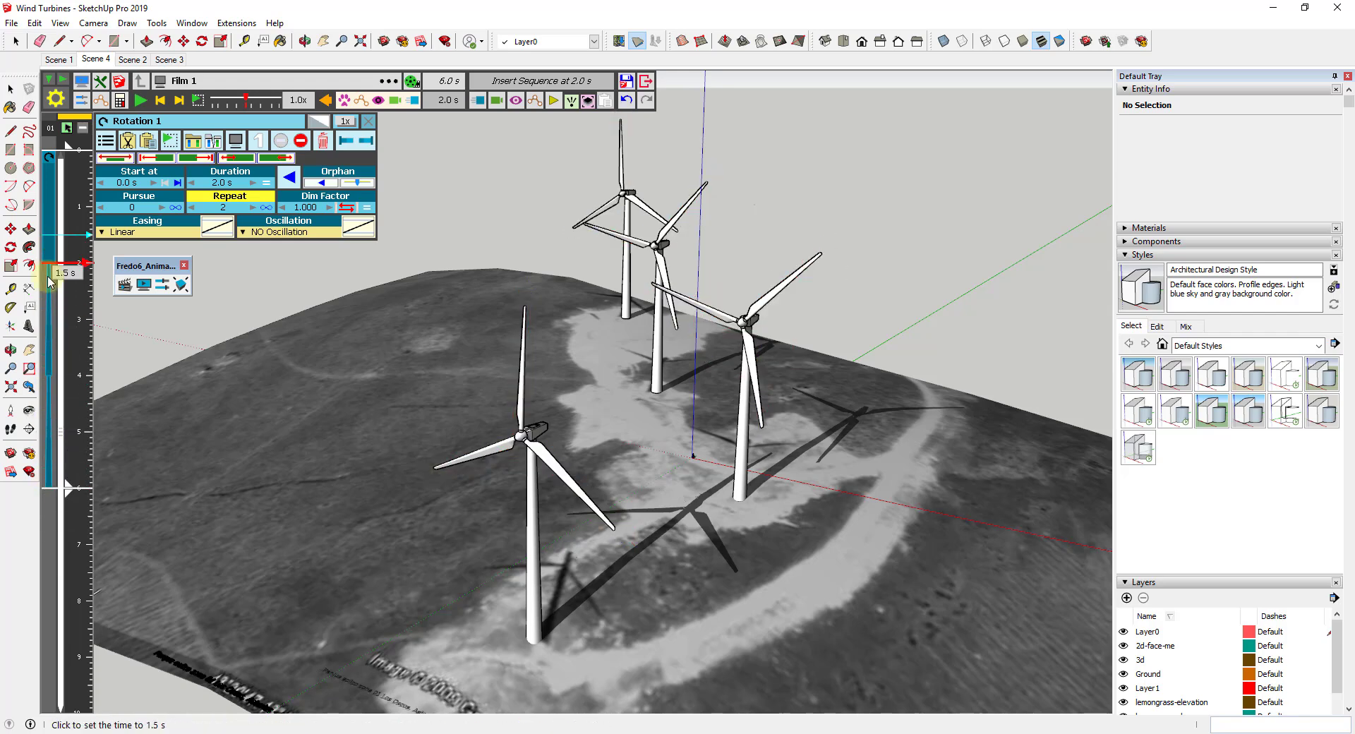
click(253, 207)
click(252, 207)
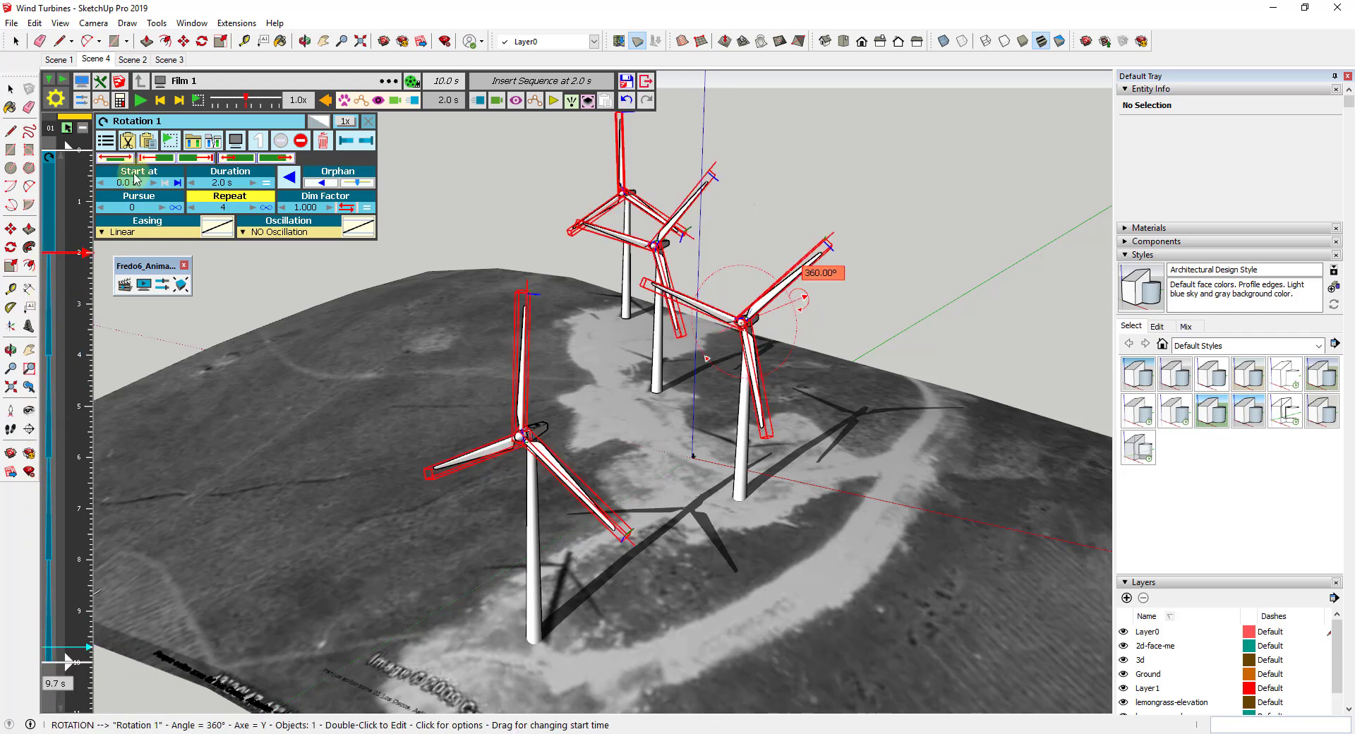
click(141, 103)
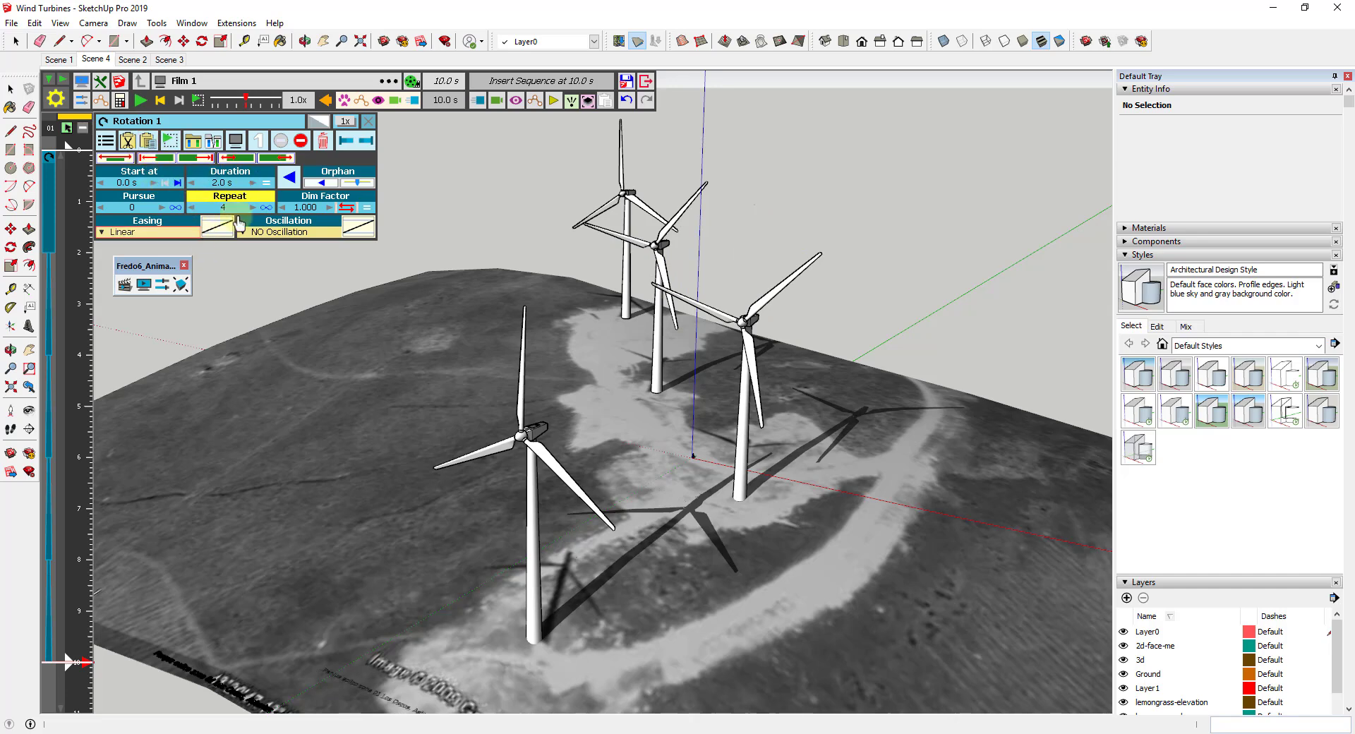
Close the rotation sequence settings and play the film with the Fredo6 Animator toolbar shifted slightly.
click(368, 123)
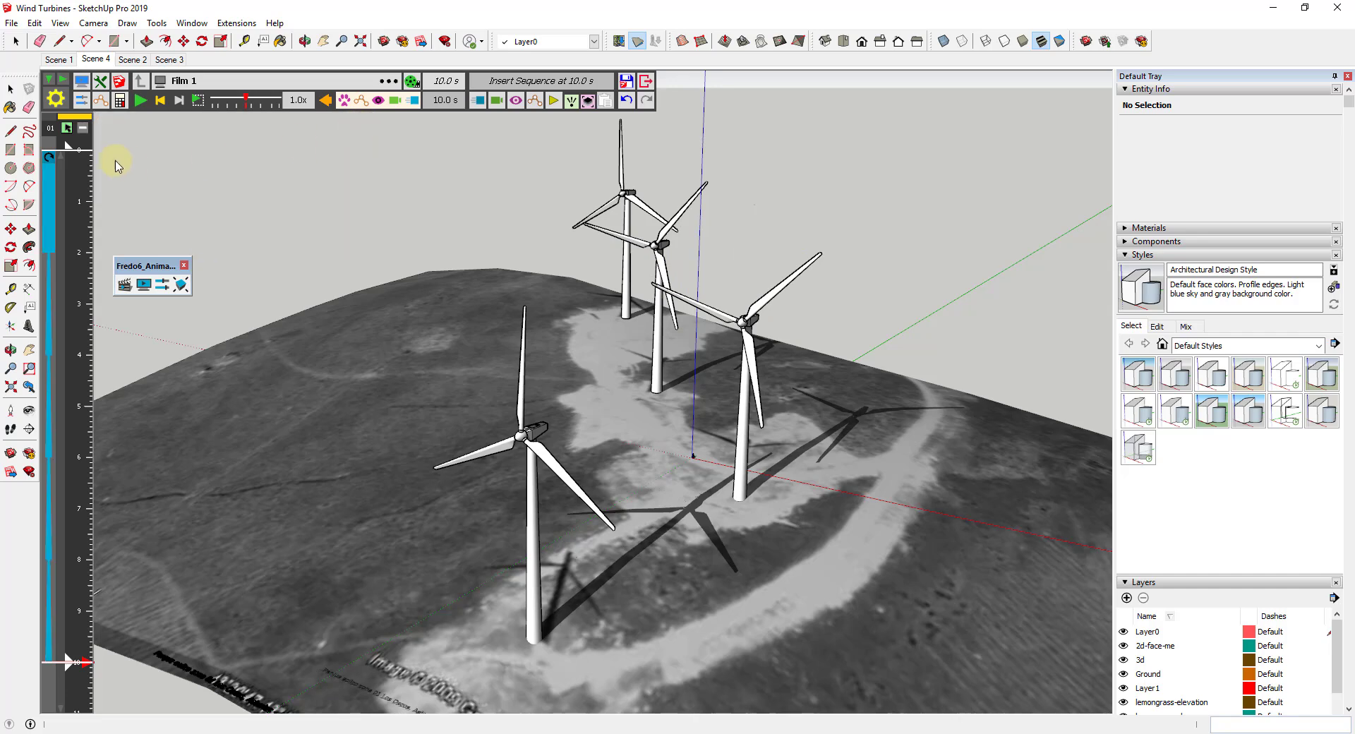
click(141, 101)
drag(162, 263, 177, 259)
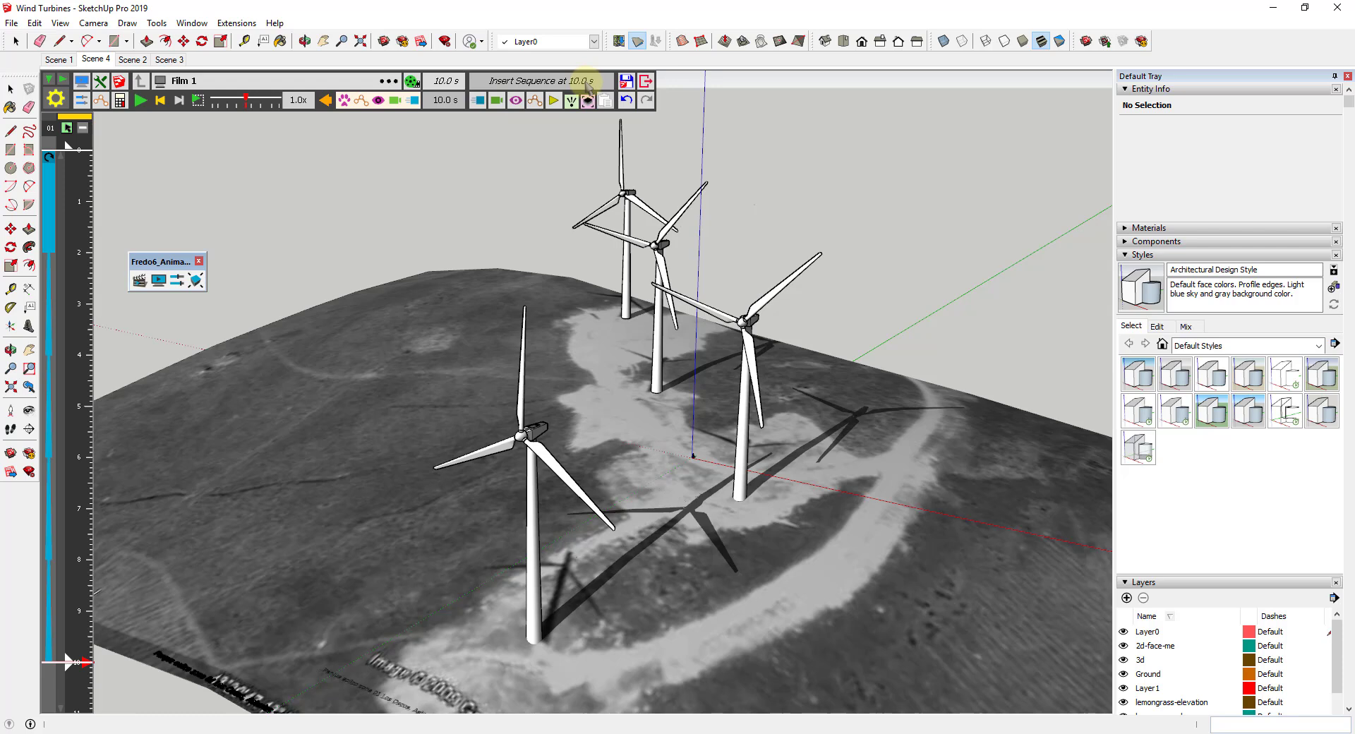
Add a new static camera at 0.0 s, capturing an orbited view that shows all four turbines spread across the hill.
click(78, 152)
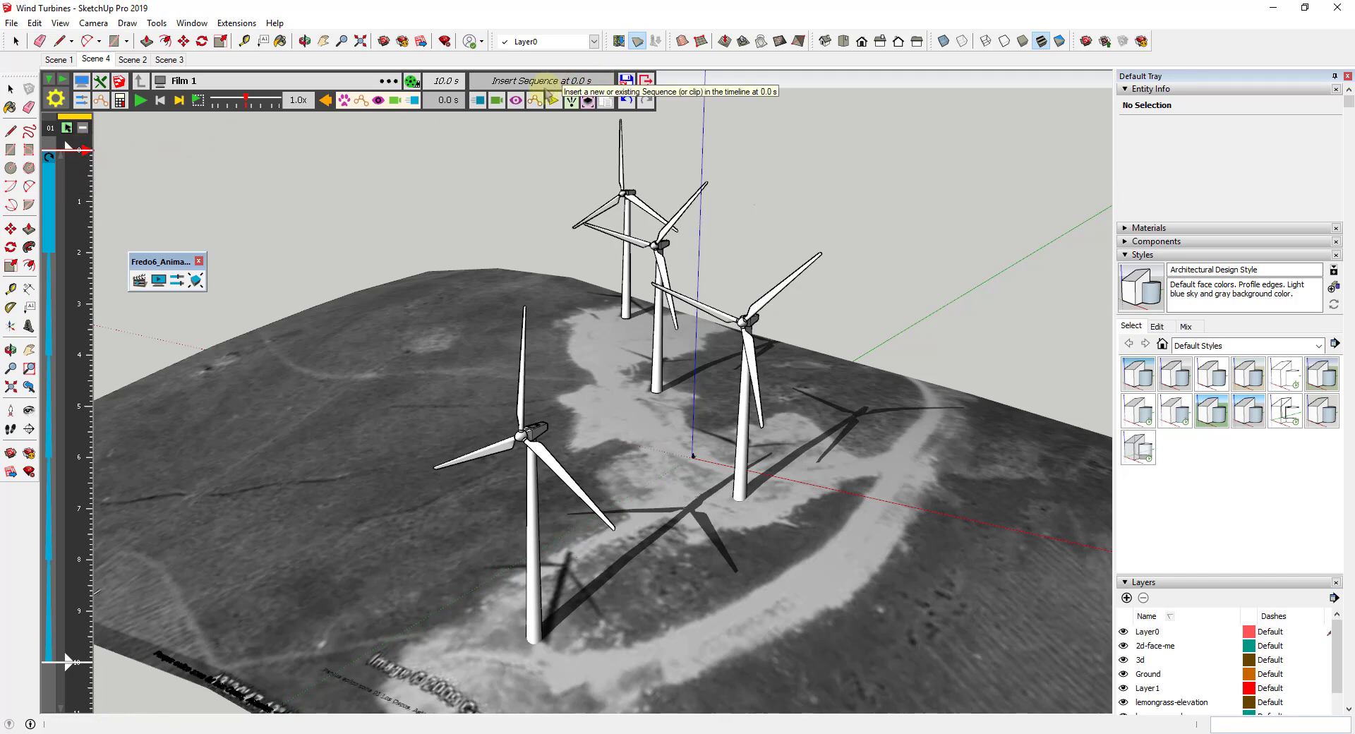
click(497, 101)
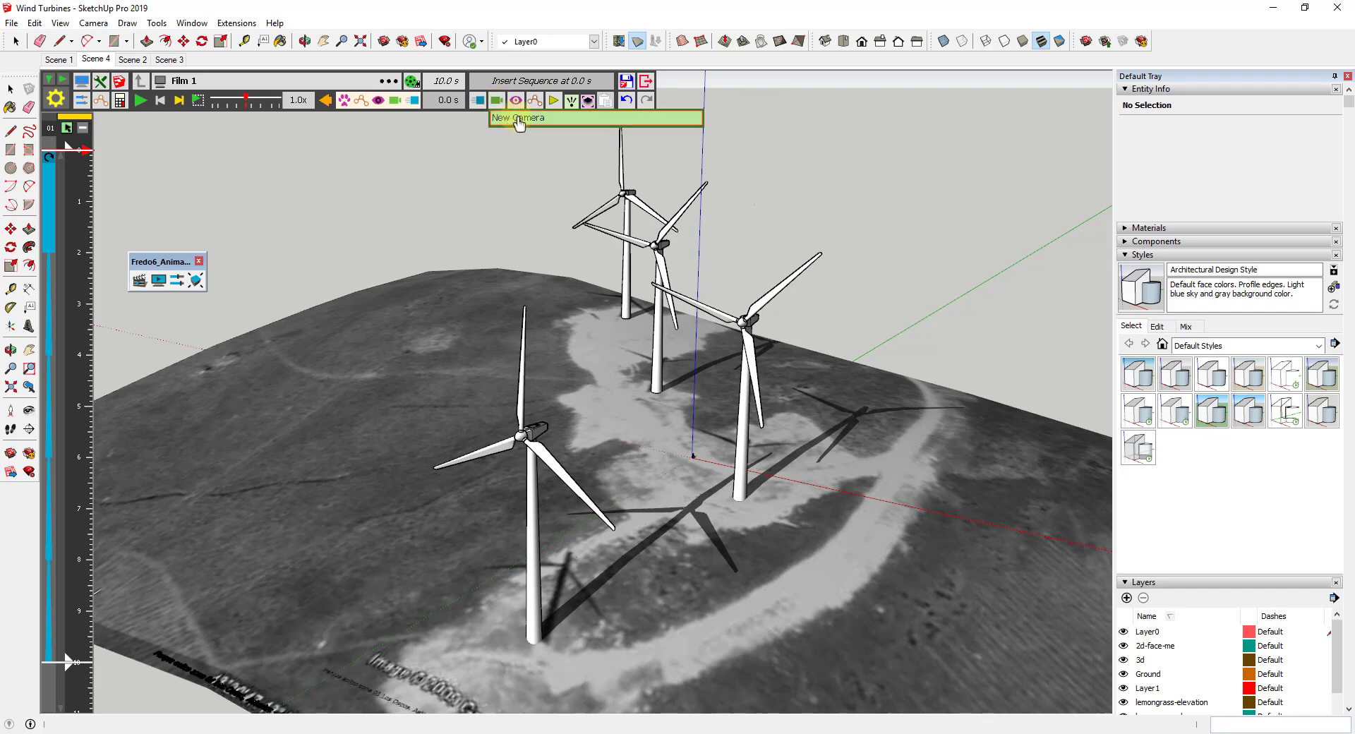
click(514, 119)
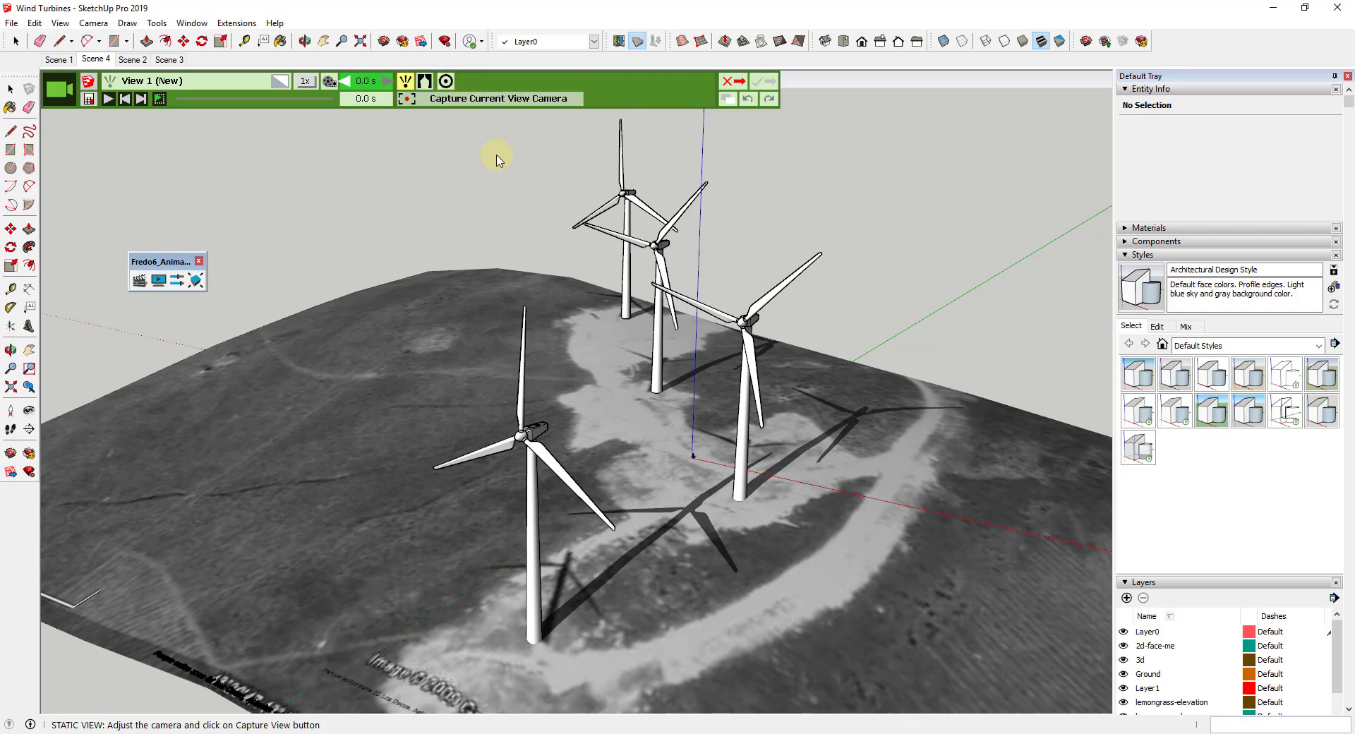
middle_drag(878, 370, 182, 328)
middle_drag(593, 333, 604, 351)
middle_drag(684, 332, 967, 376)
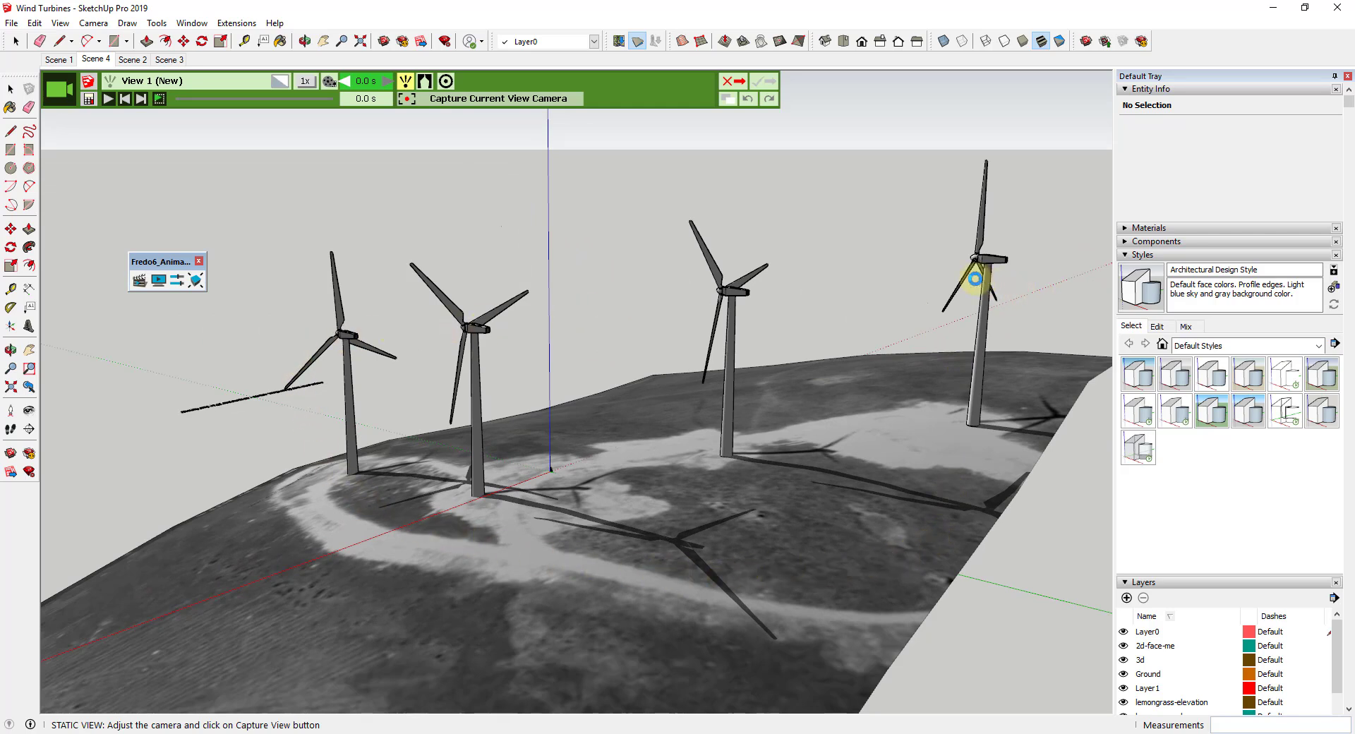
middle_drag(905, 382, 887, 375)
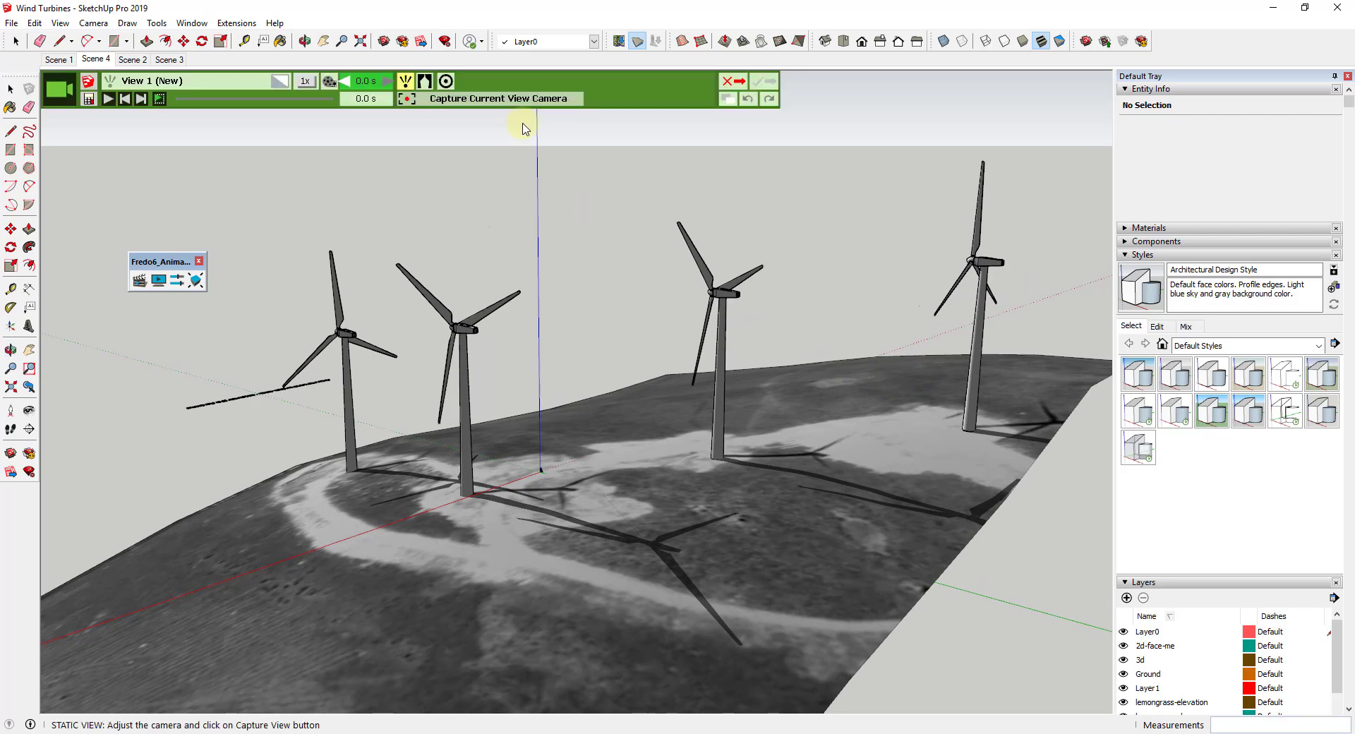
click(493, 103)
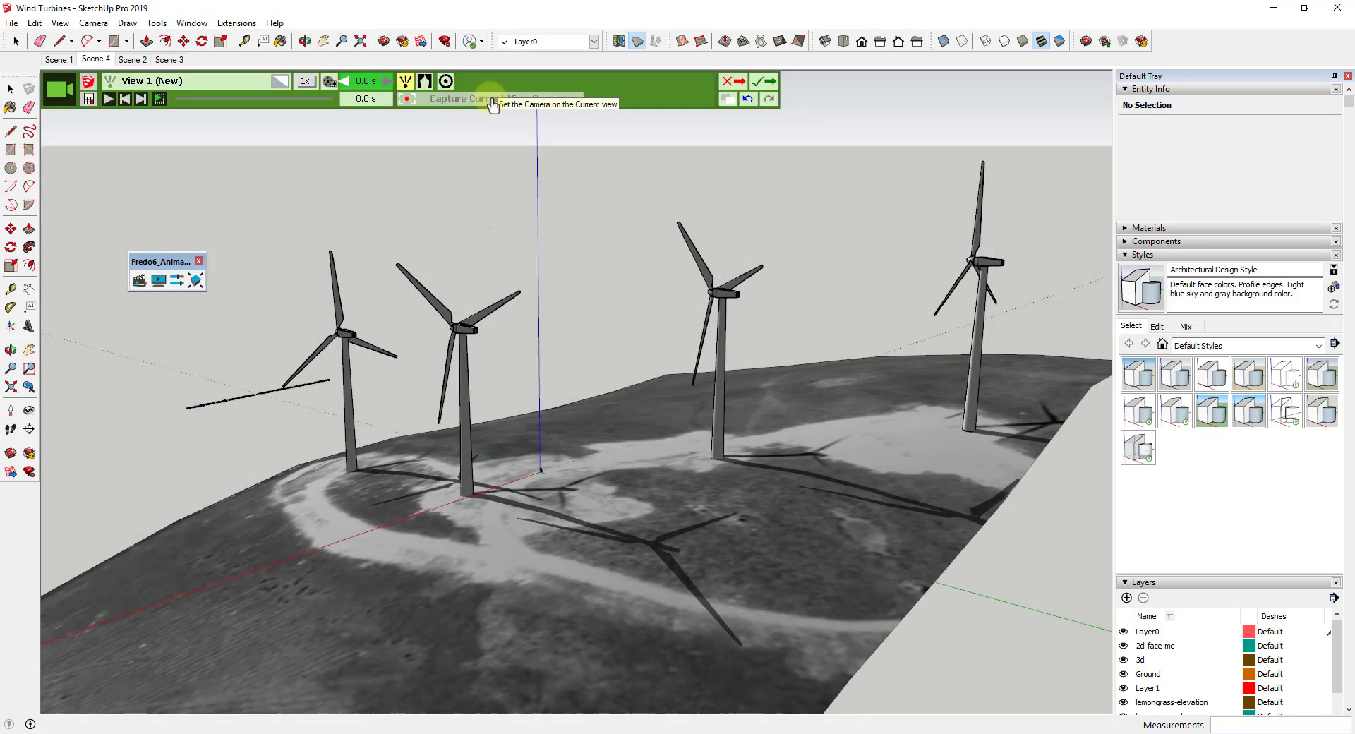
click(766, 83)
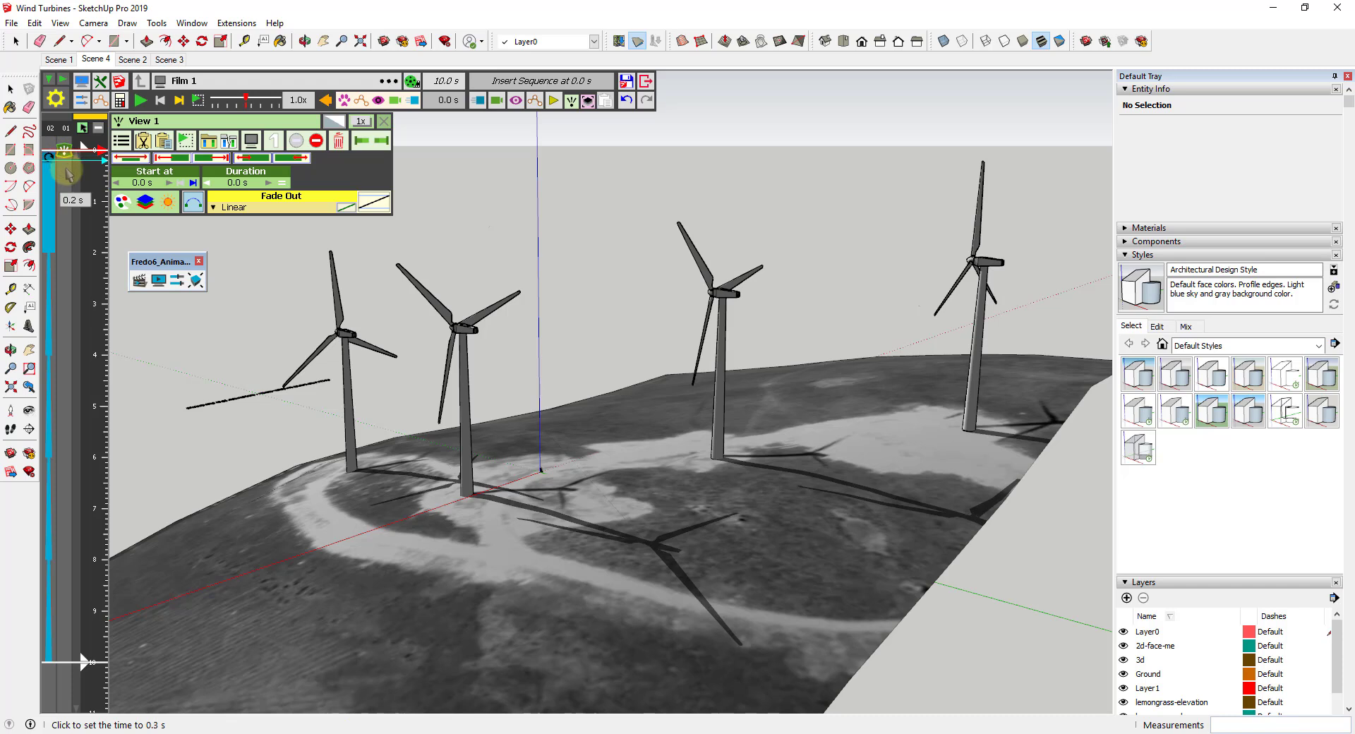
Add a second camera at 2.0 s, capturing a view orbited around to the side of the turbines.
click(99, 252)
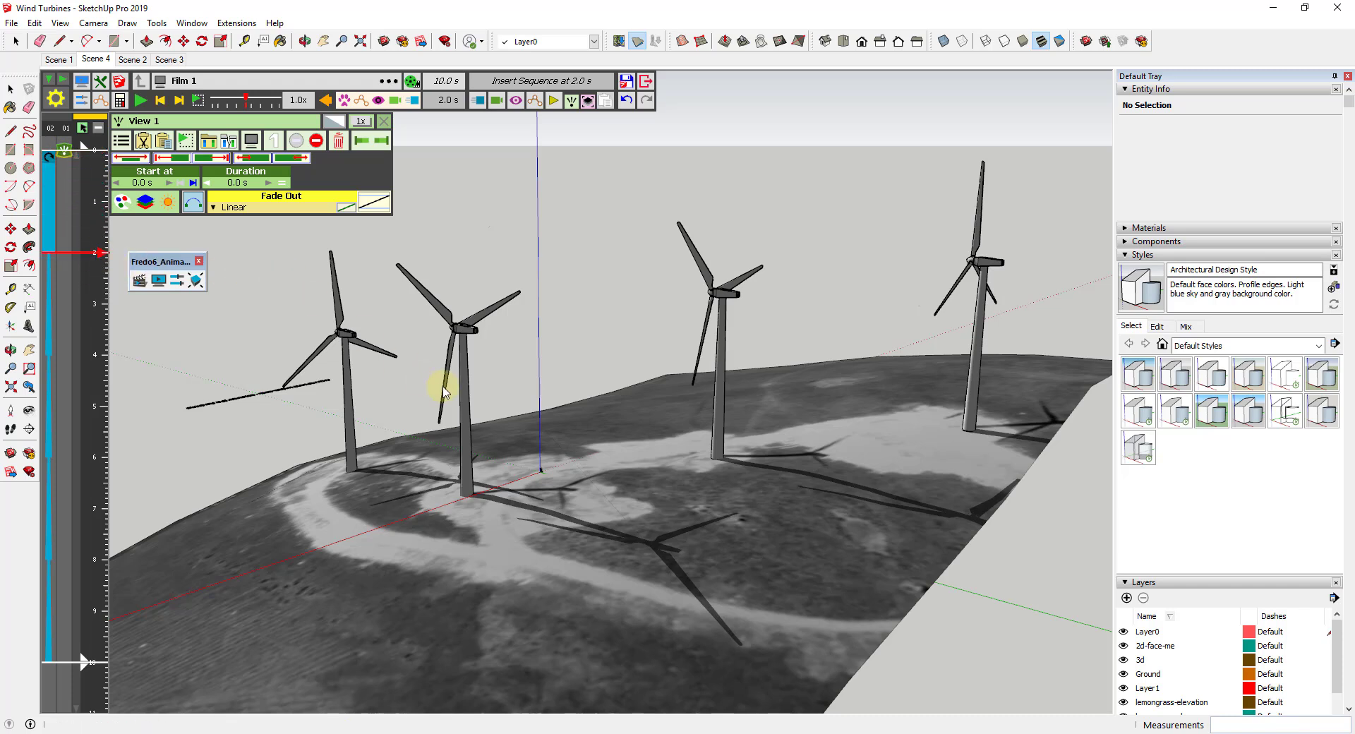
click(498, 102)
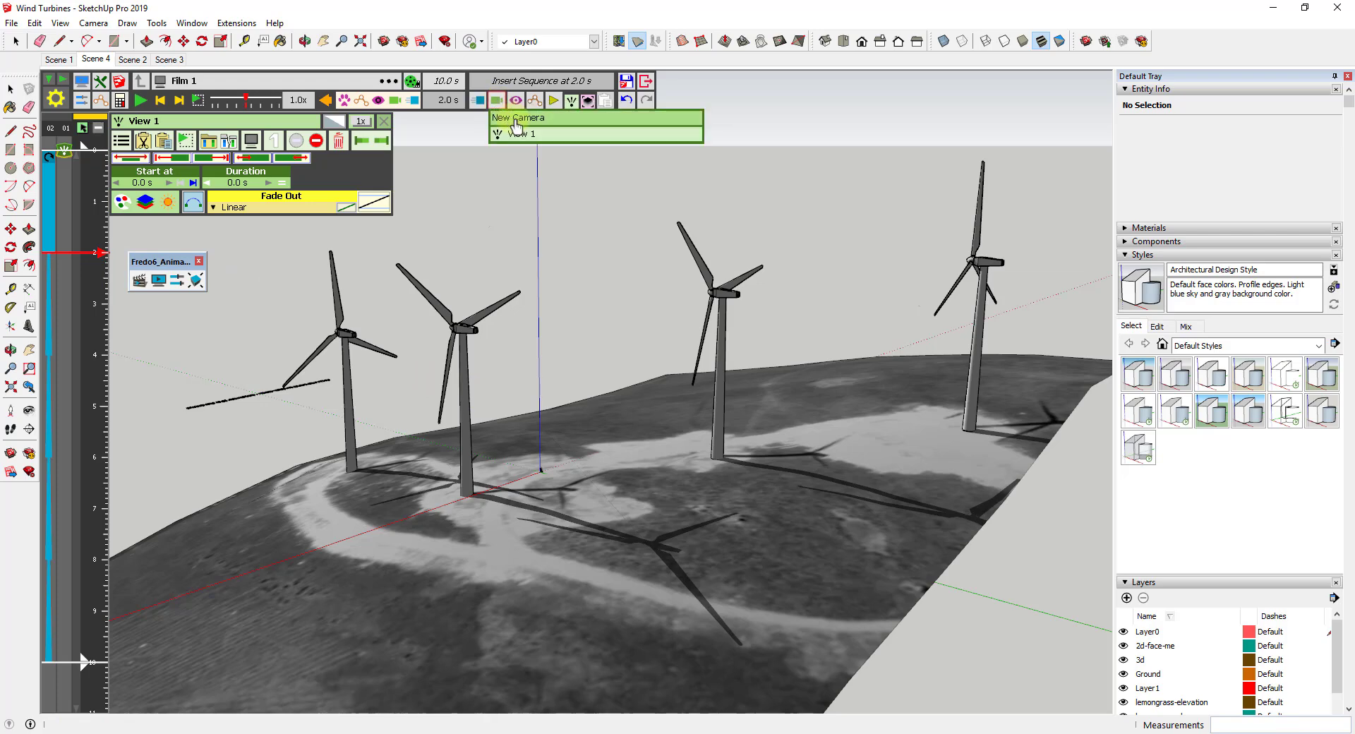
middle_drag(575, 388, 913, 353)
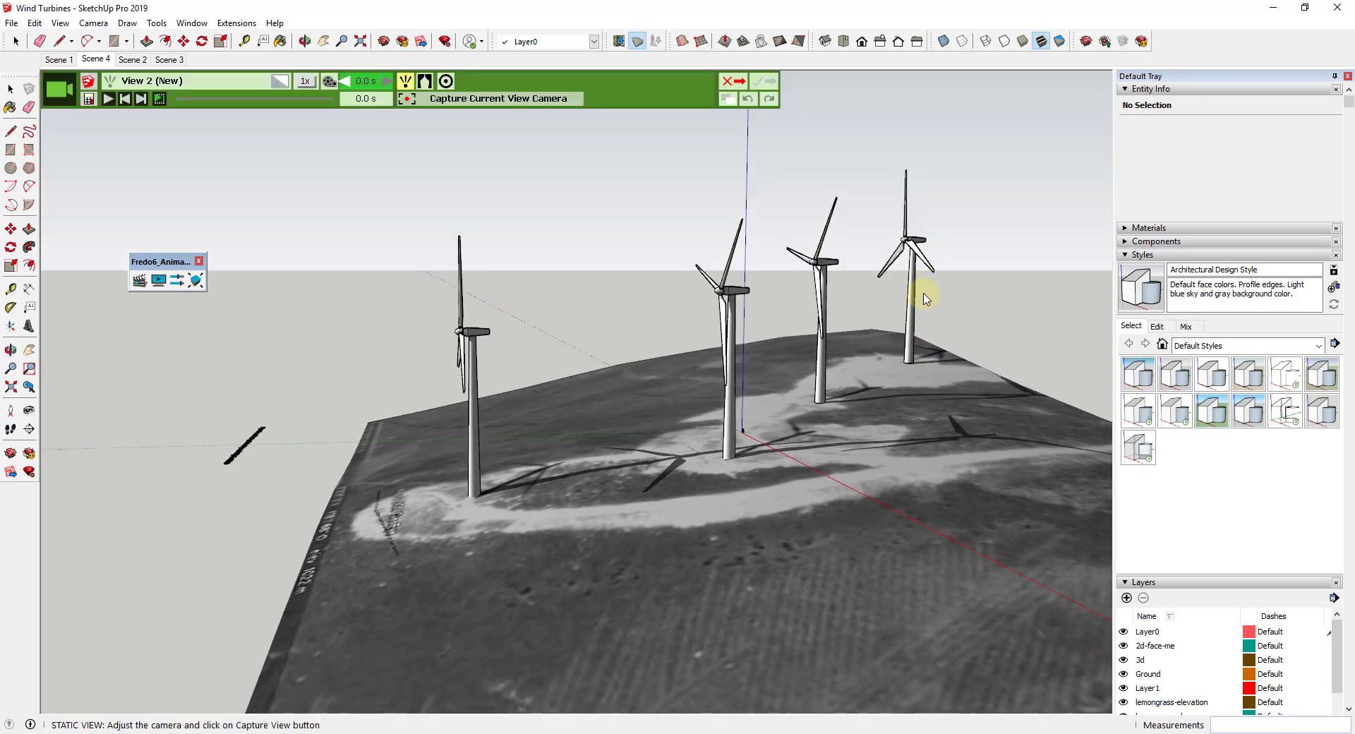
click(495, 100)
click(769, 83)
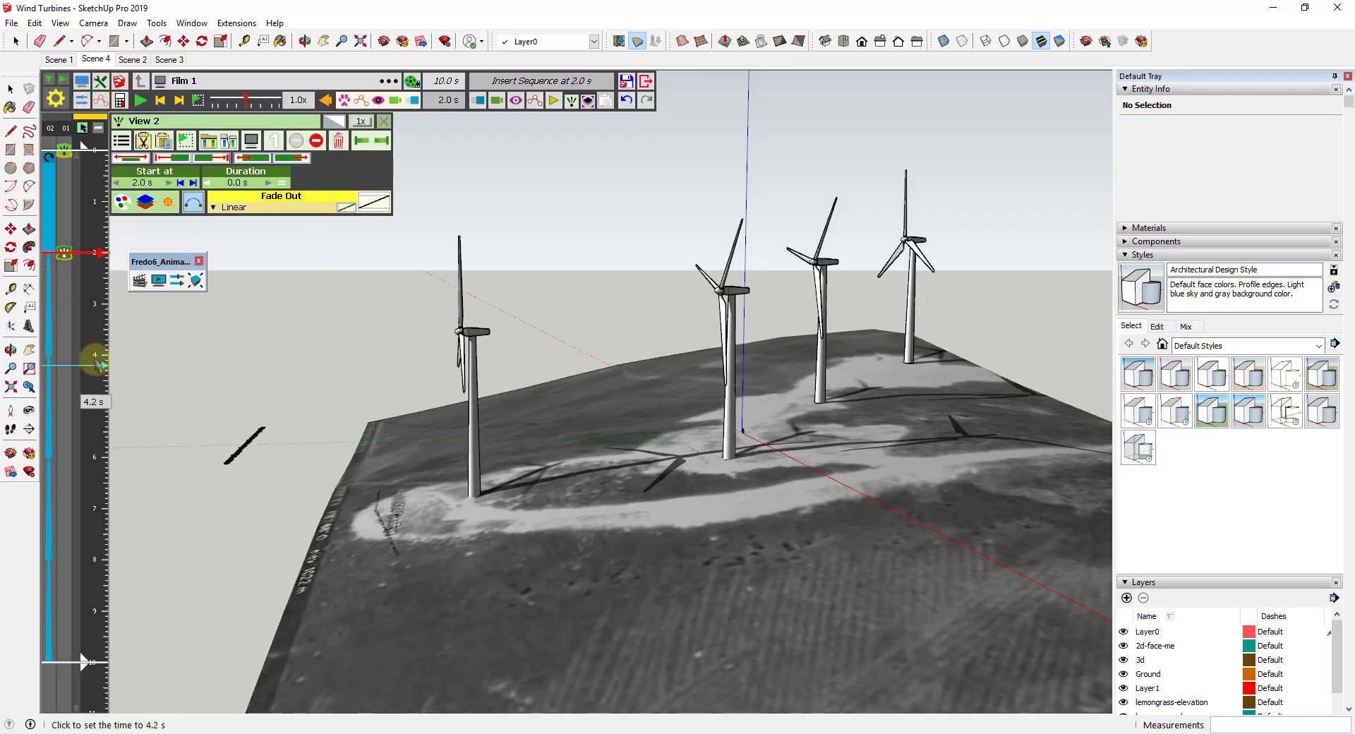
Add a third camera at 4.0 s, capturing a view orbited further around to the front of the turbines.
middle_drag(438, 408, 854, 442)
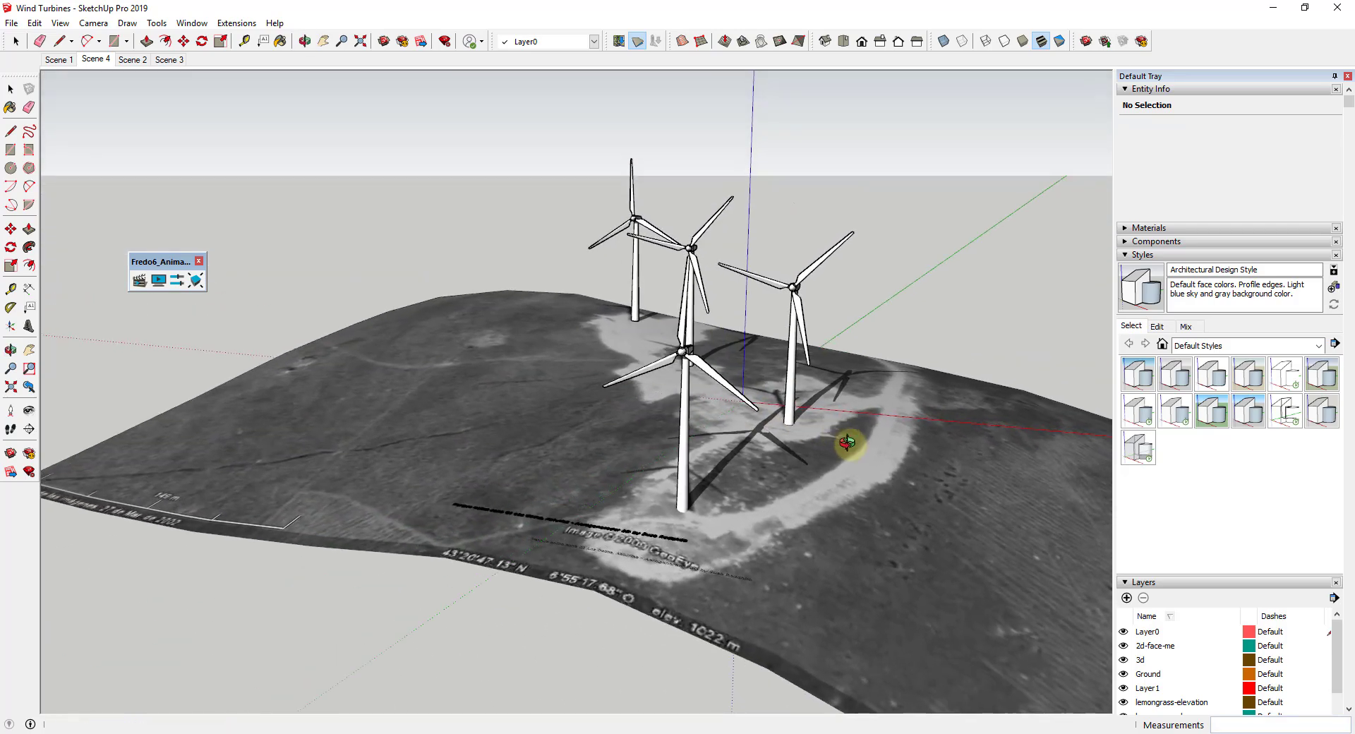
click(514, 80)
drag(620, 293, 1028, 354)
click(767, 92)
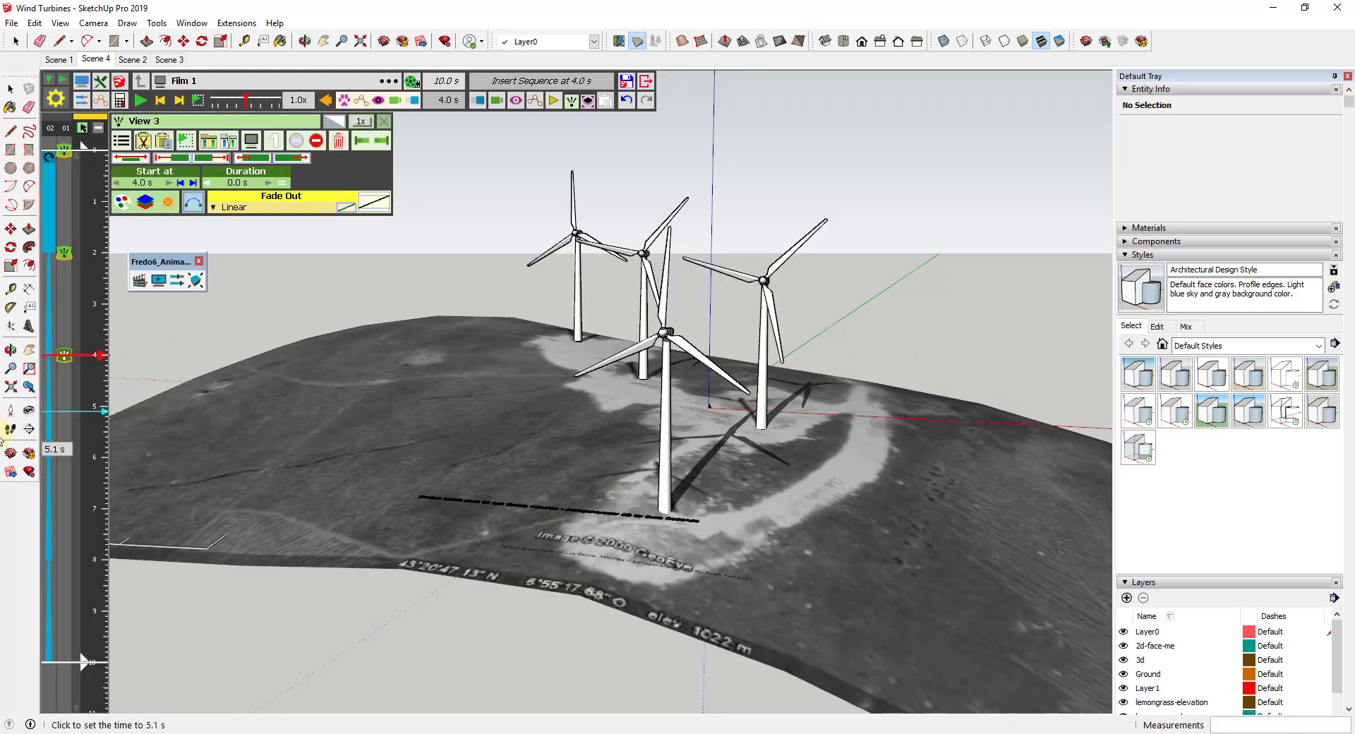
Add cameras at 6.0 s and 8.0 s, each capturing a view orbited further around the turbines.
middle_drag(311, 422, 801, 448)
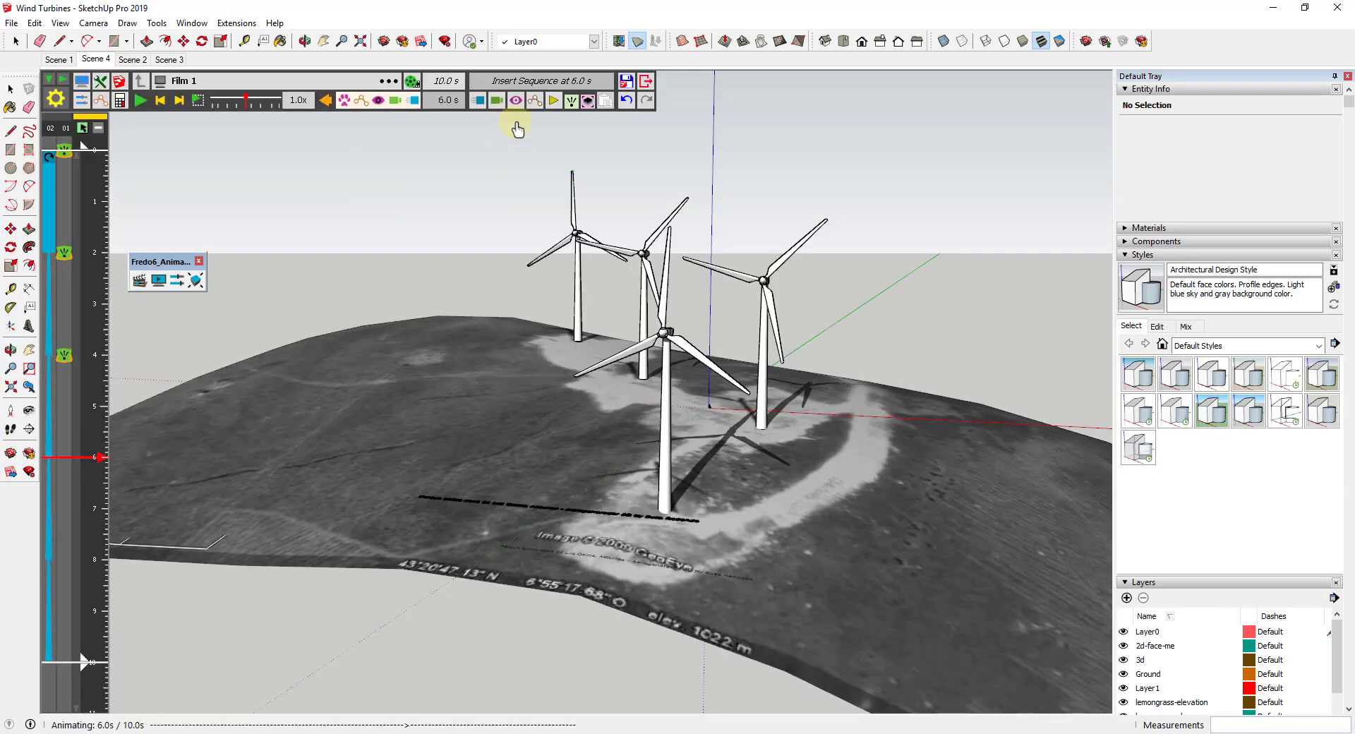
click(515, 80)
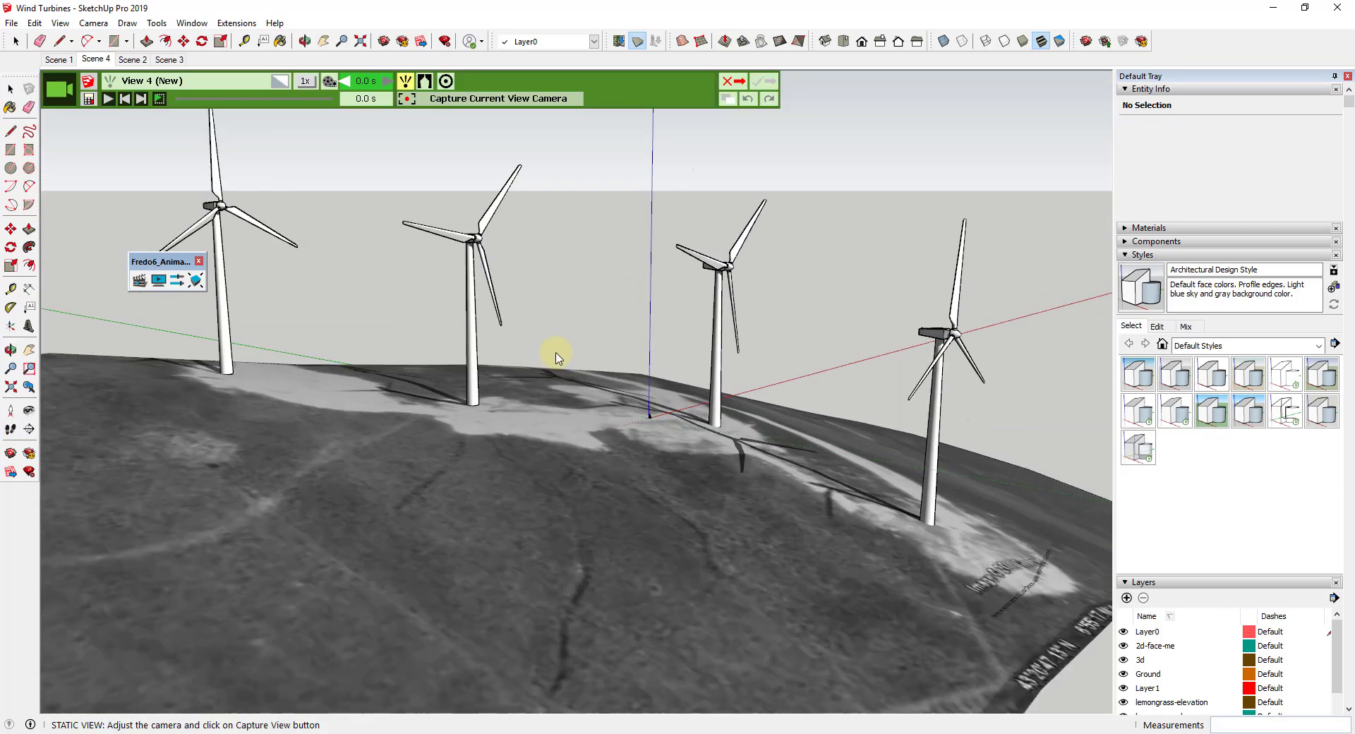
click(566, 100)
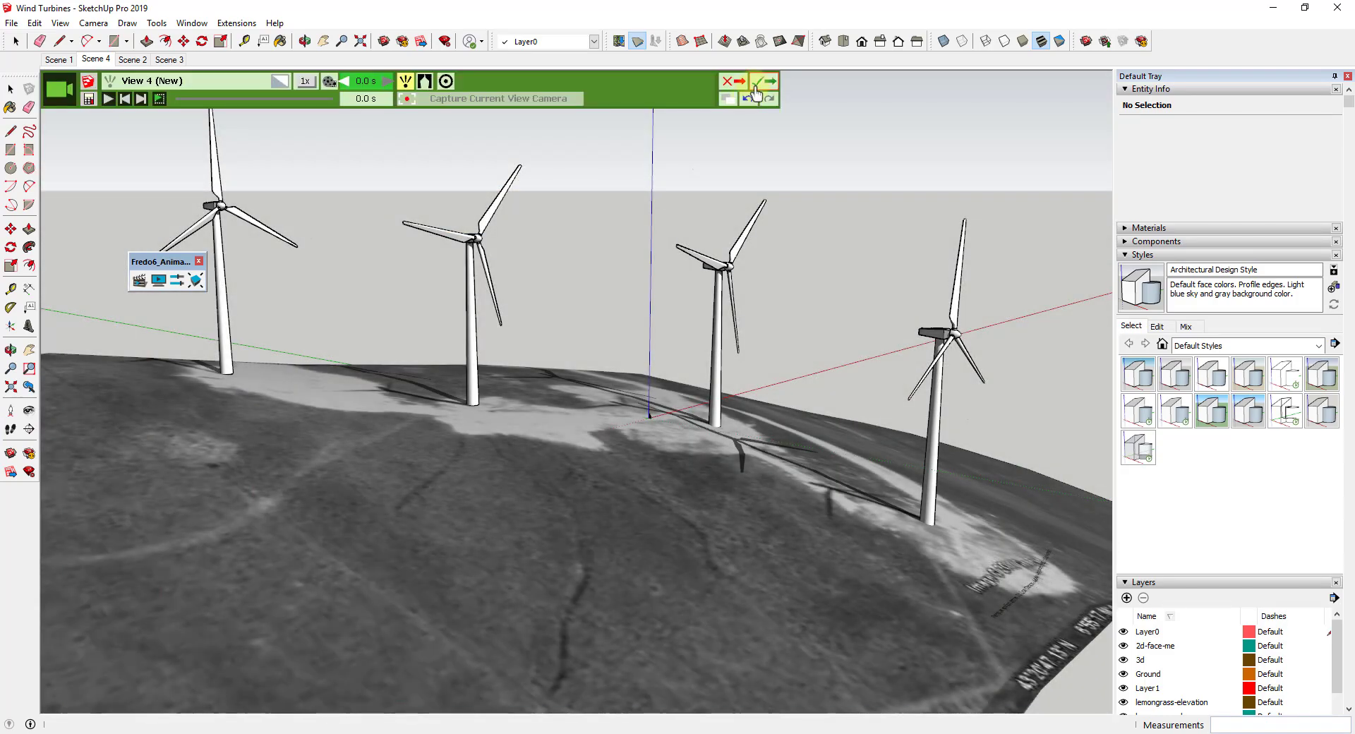
click(755, 83)
middle_drag(212, 441, 521, 127)
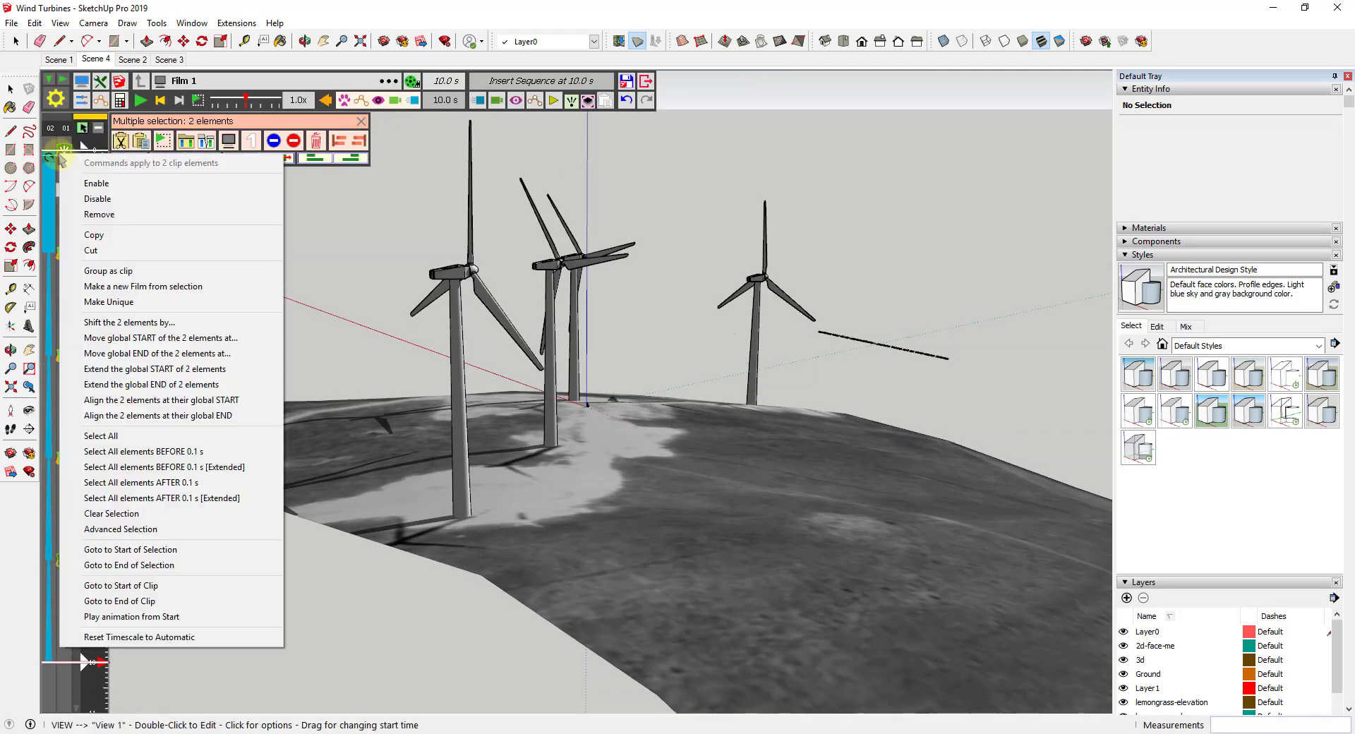
Copy the View 1 camera and paste it at 10.0 s to return the camera to its starting position.
drag(65, 158, 62, 157)
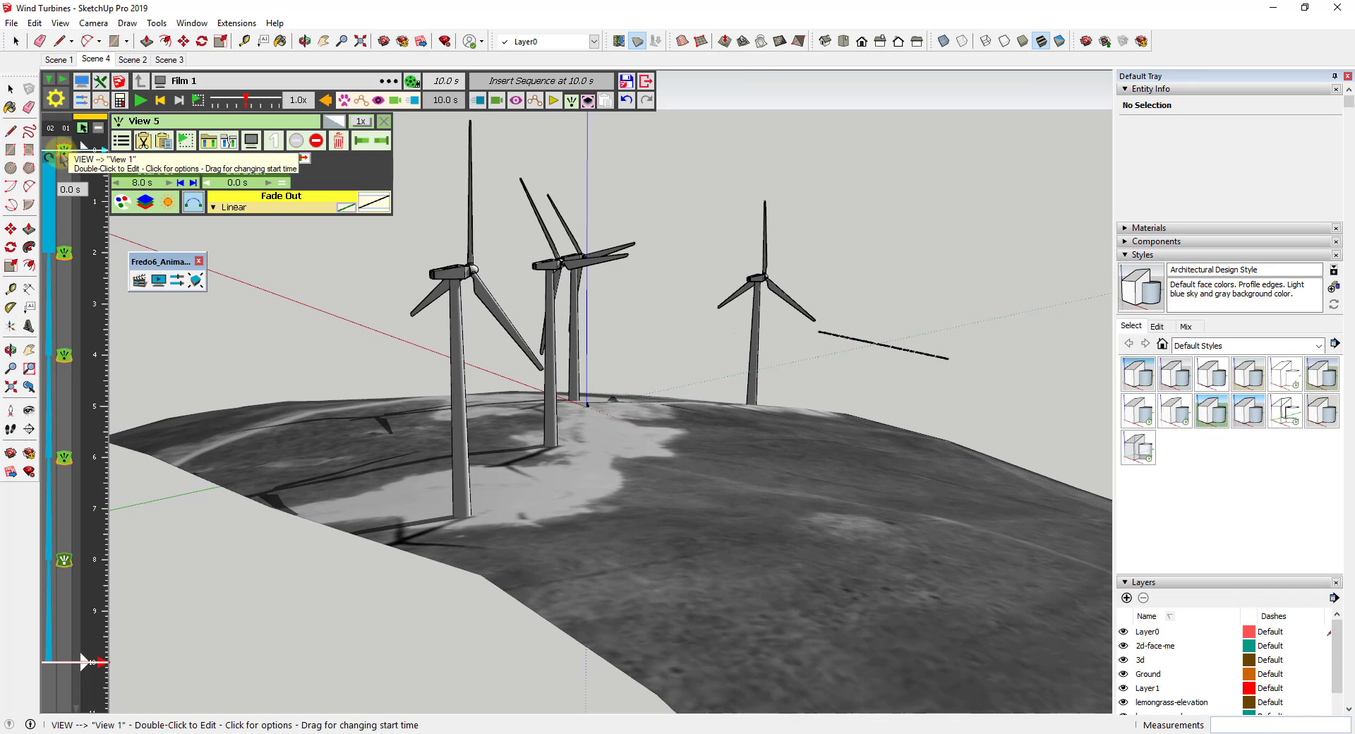
click(62, 156)
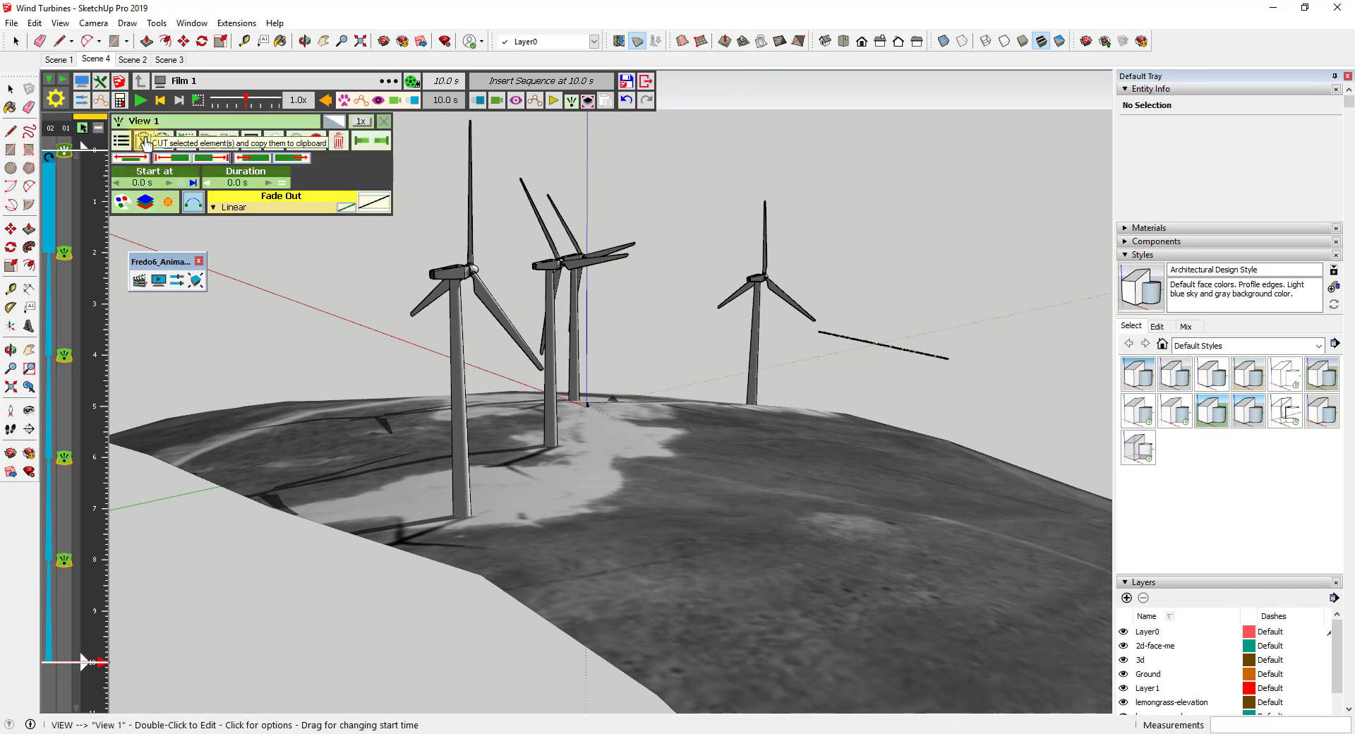
click(163, 143)
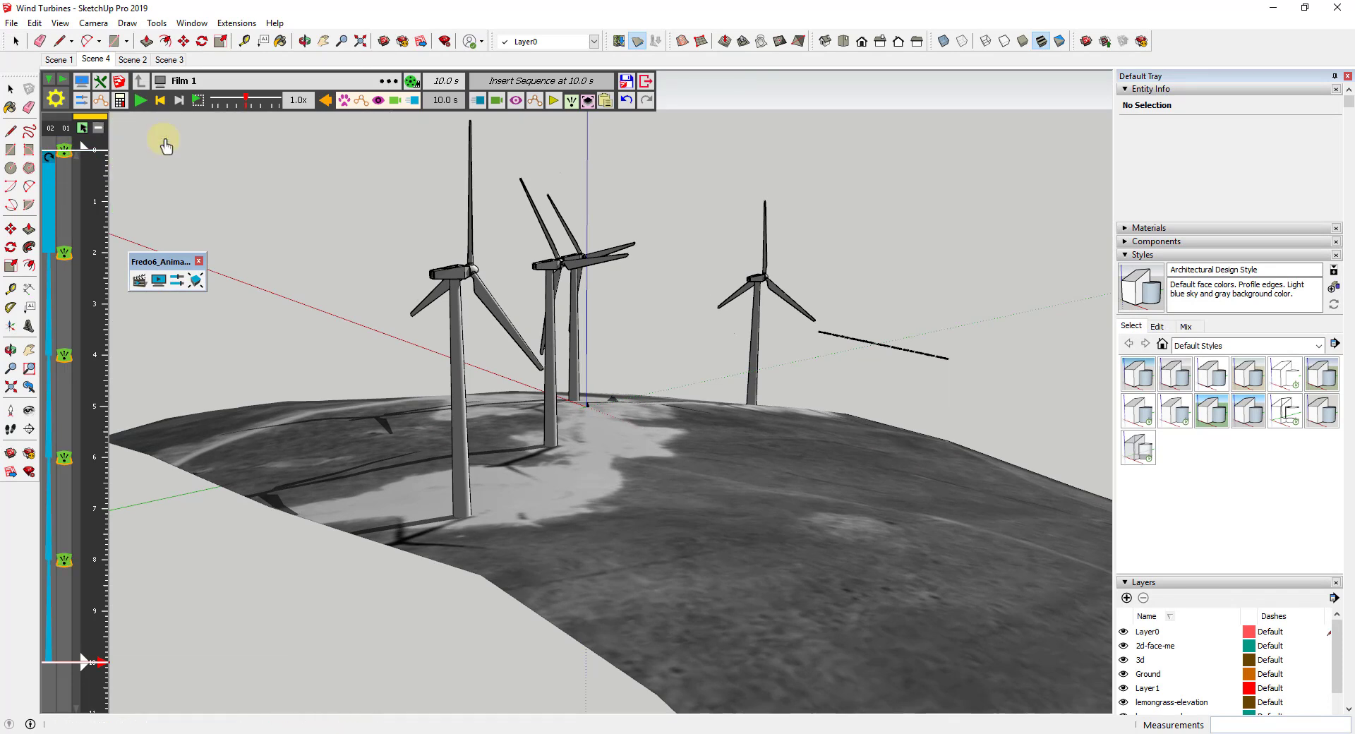
right_click(68, 669)
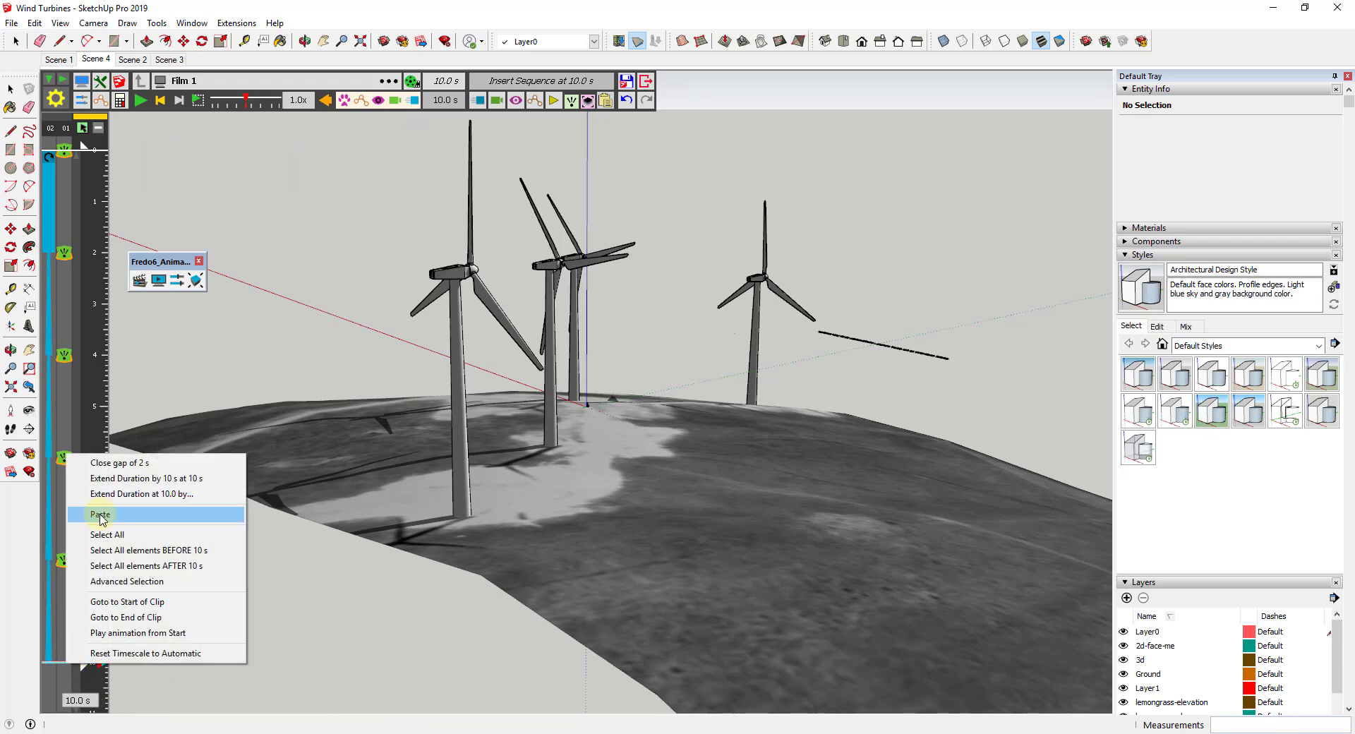
click(78, 515)
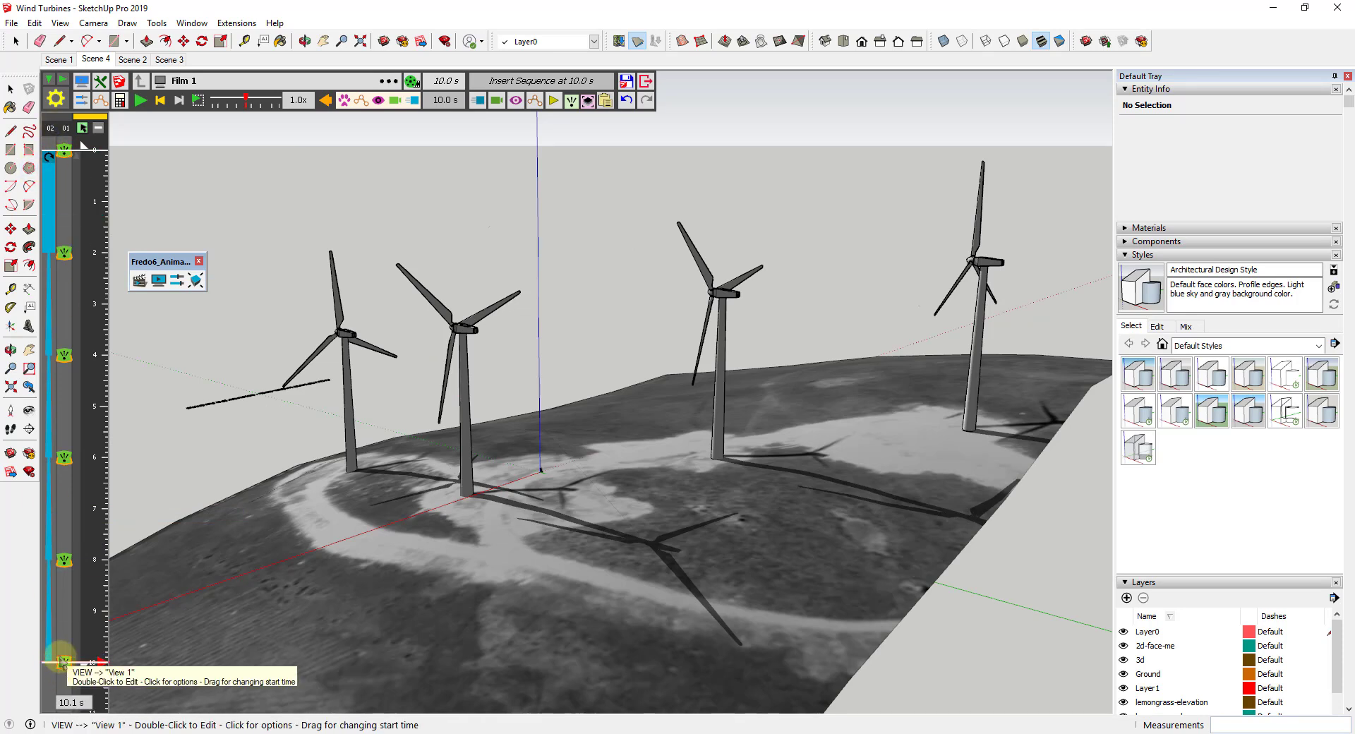
Scrub the timeline from its start to about 7.6 s and play the film from 0.0 s.
click(88, 151)
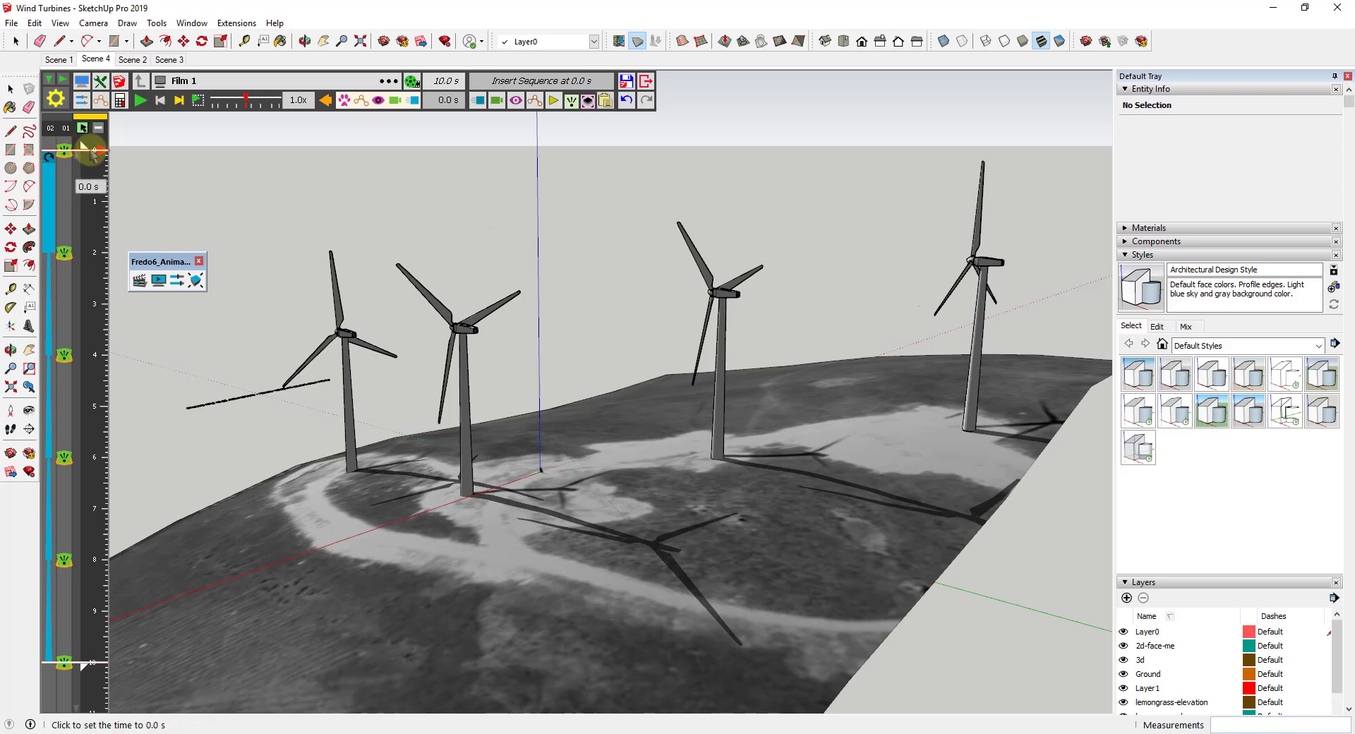
drag(91, 229, 93, 538)
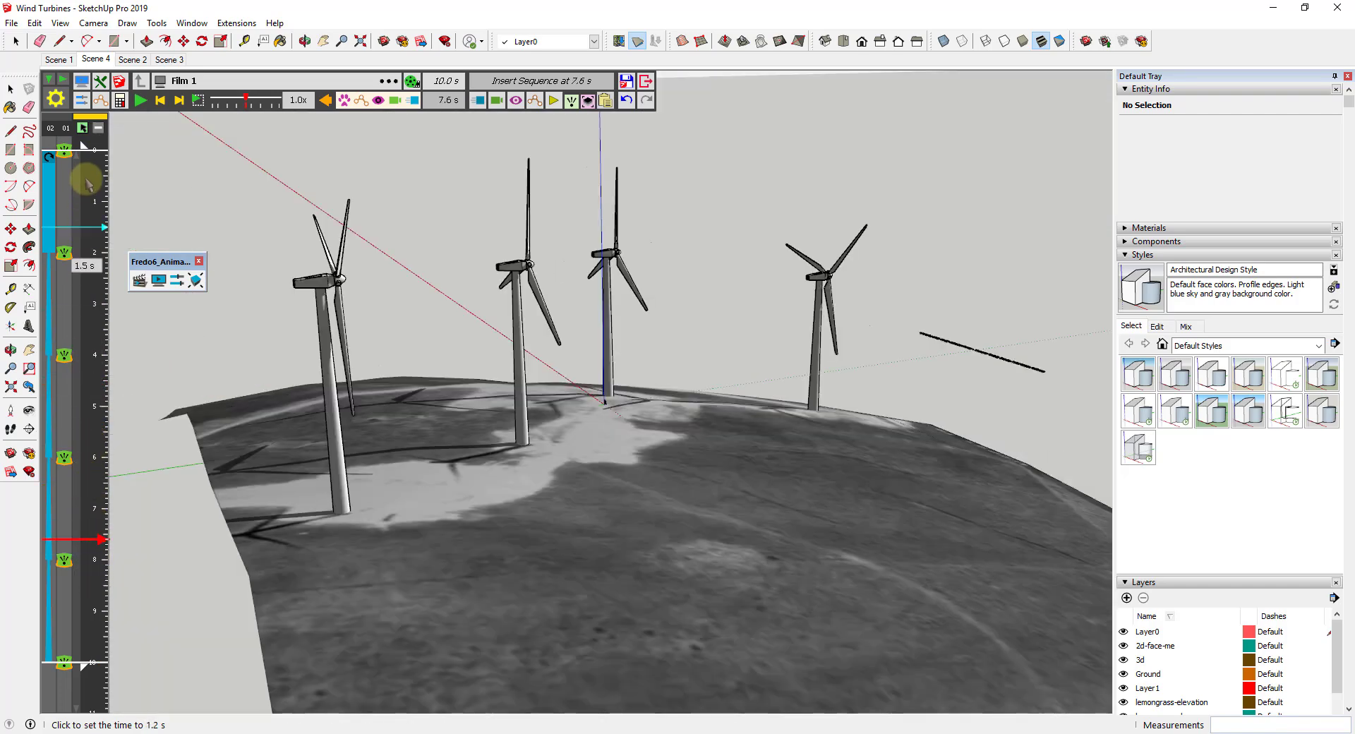
click(92, 151)
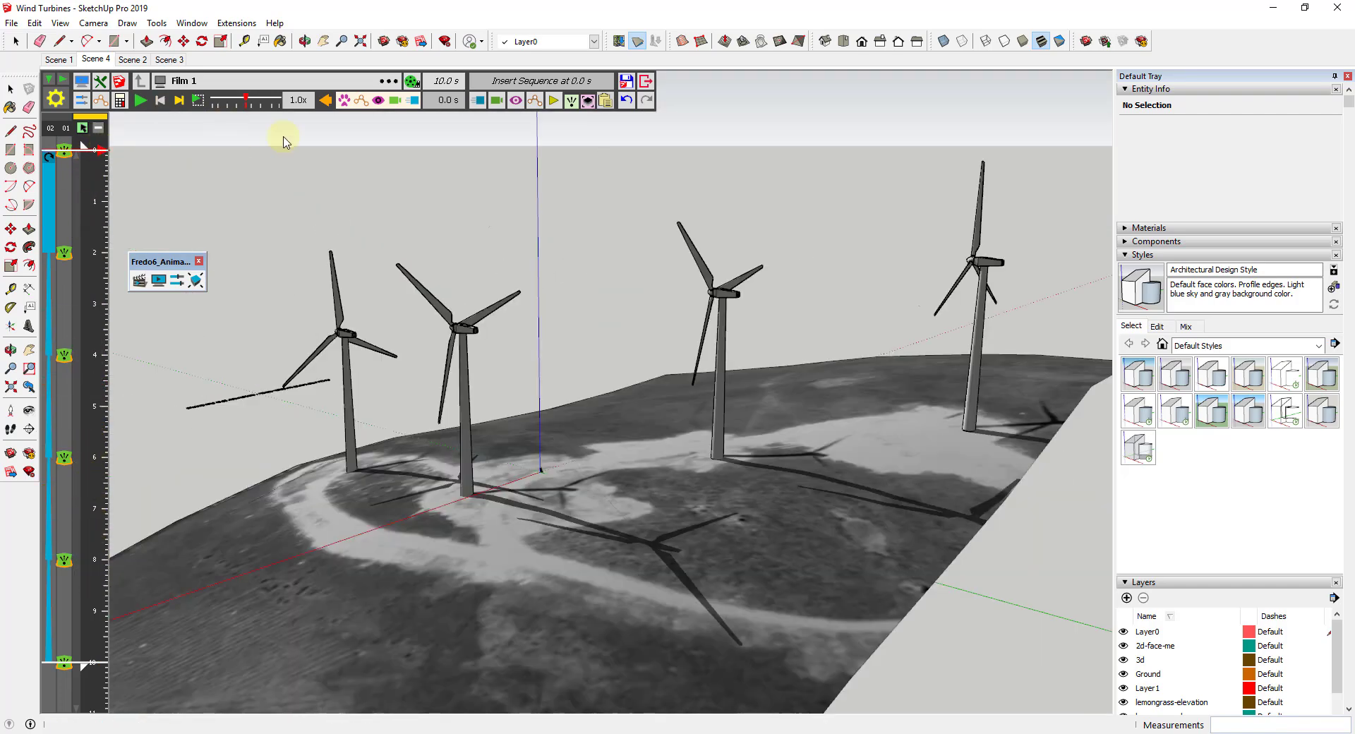
click(139, 101)
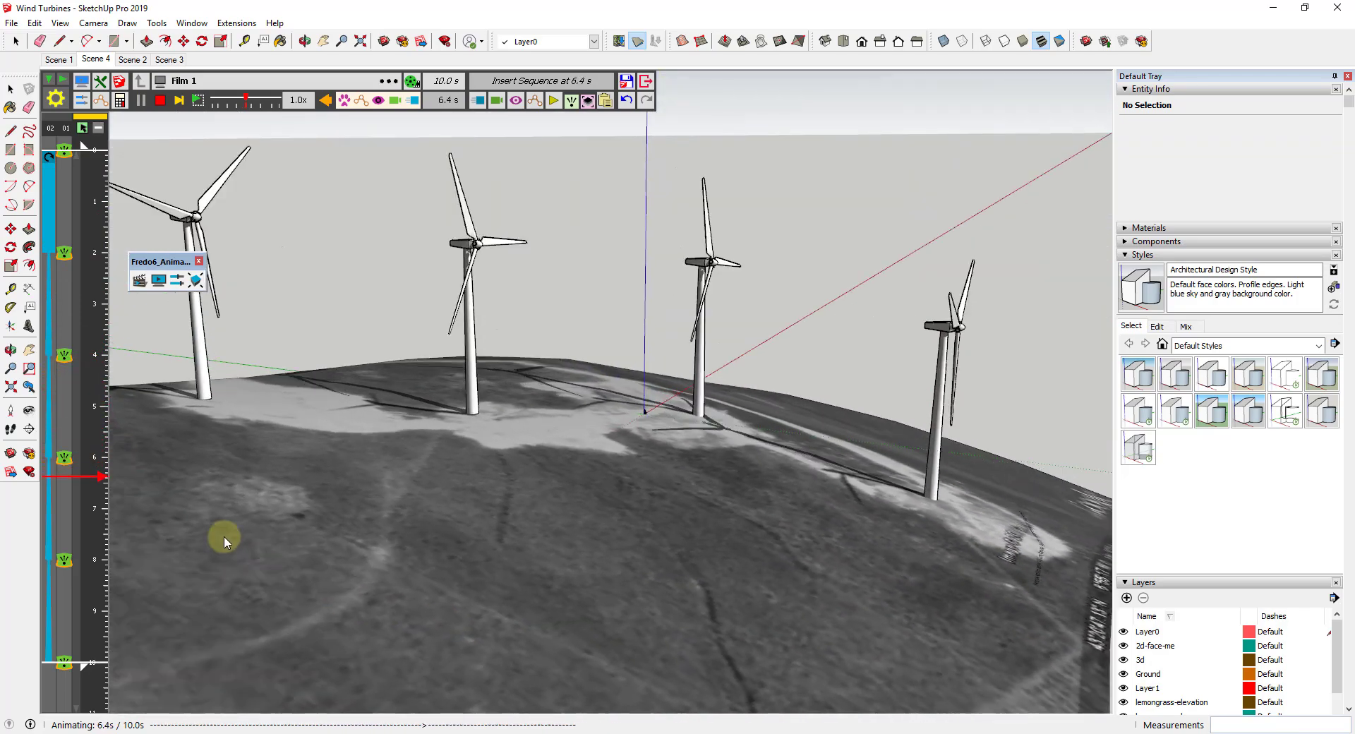
click(142, 103)
click(141, 100)
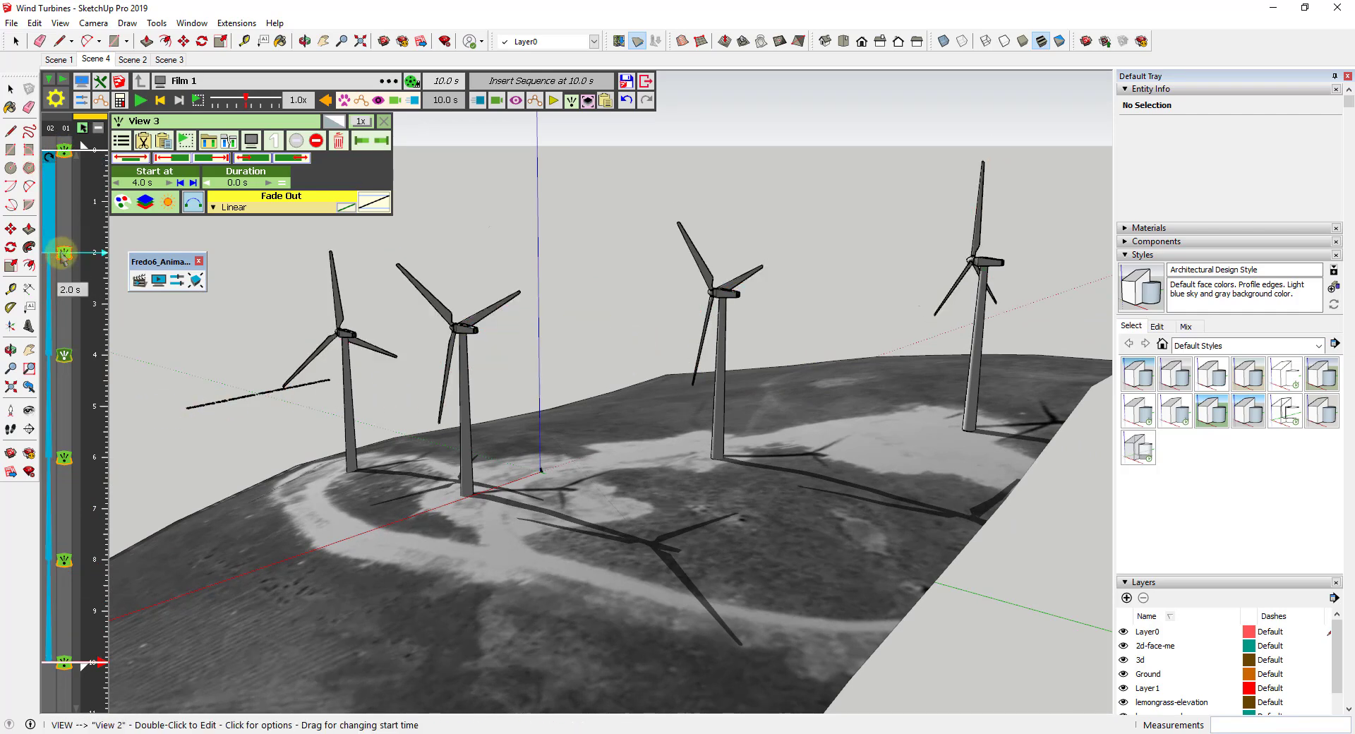
Examine the View 3 and View 2 camera settings on the timeline and replay the film.
click(78, 355)
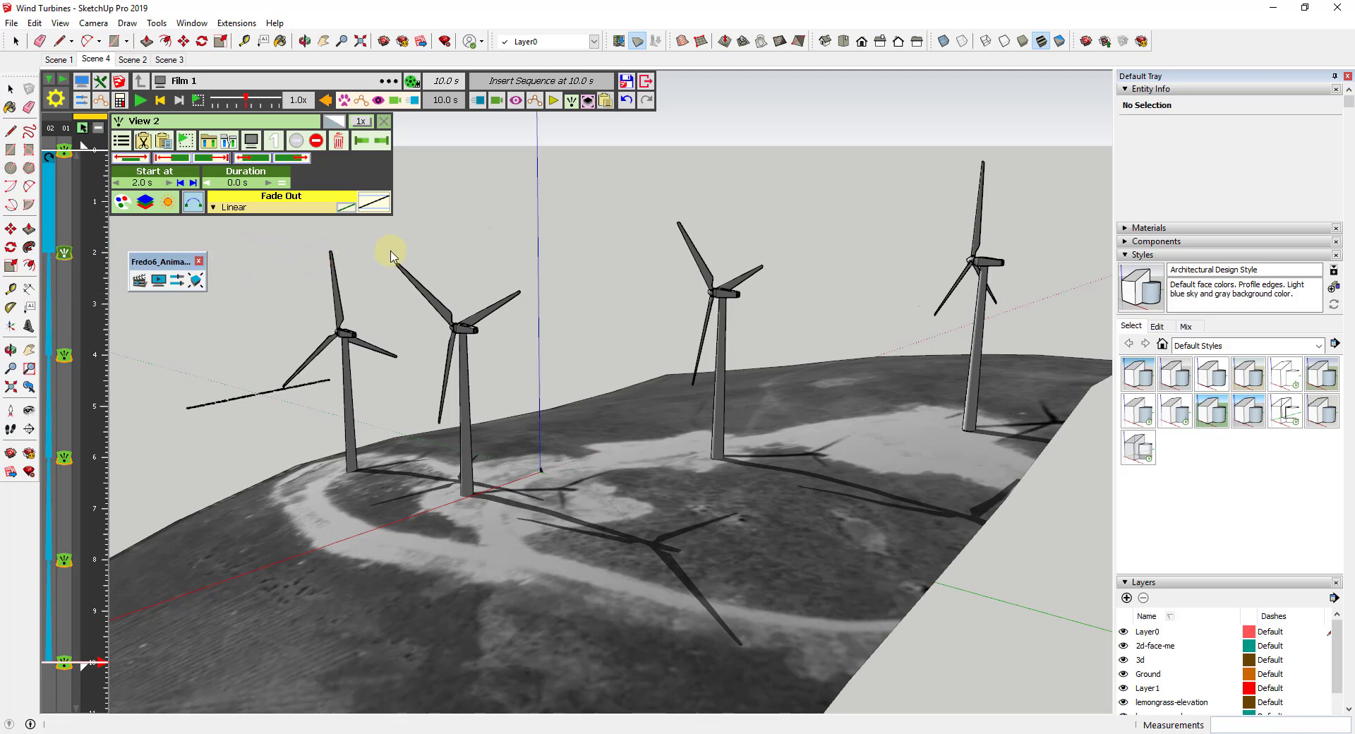
click(140, 101)
click(383, 120)
Set up a video export of the film with the movie name Turbine Animation and a frame rate of 30 f/s.
click(412, 81)
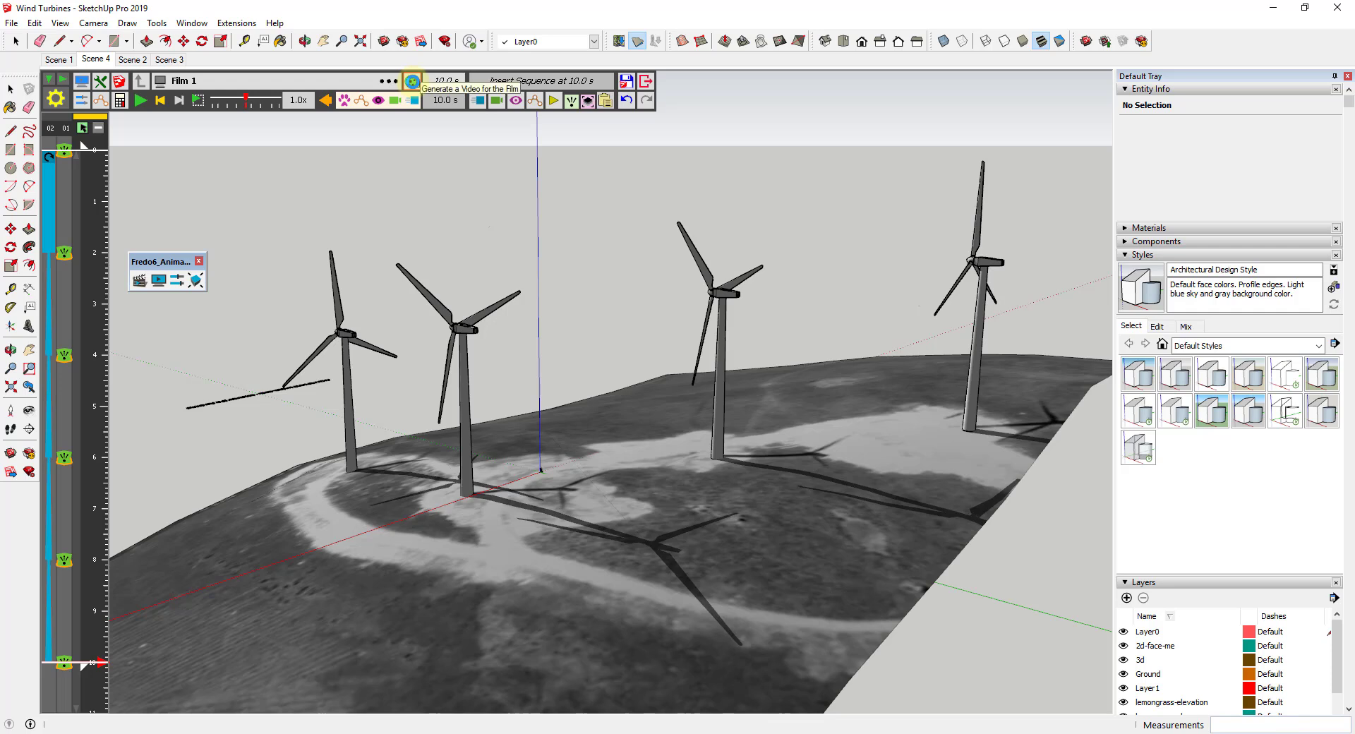
click(412, 82)
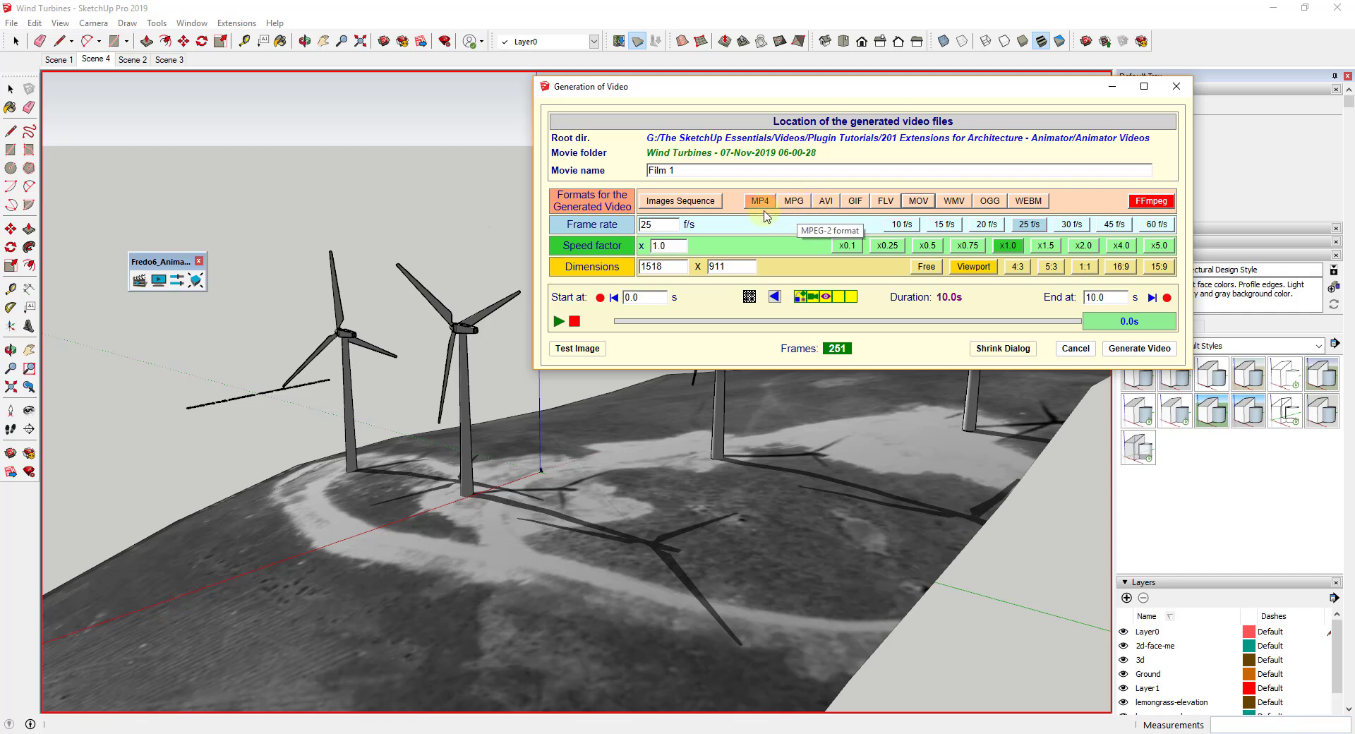
click(706, 171)
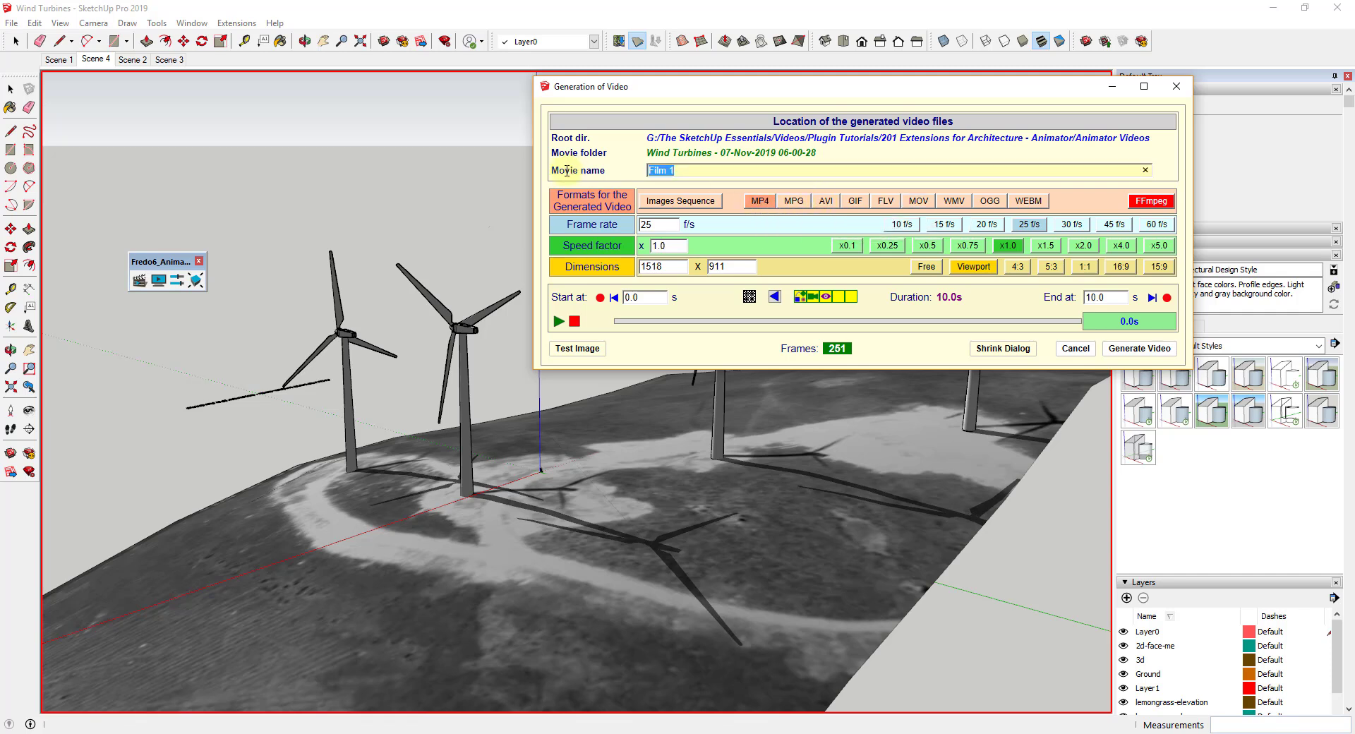
text(Turbine Animation)
click(782, 268)
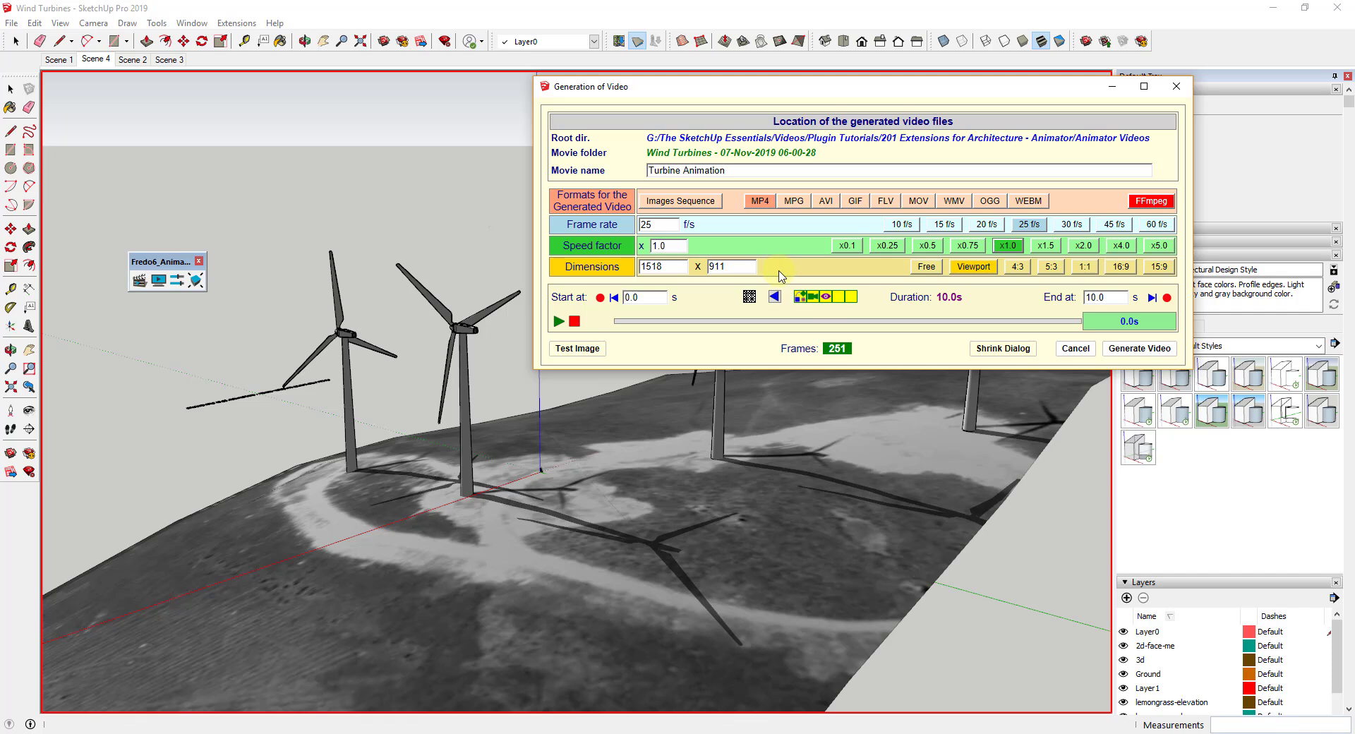
click(1071, 224)
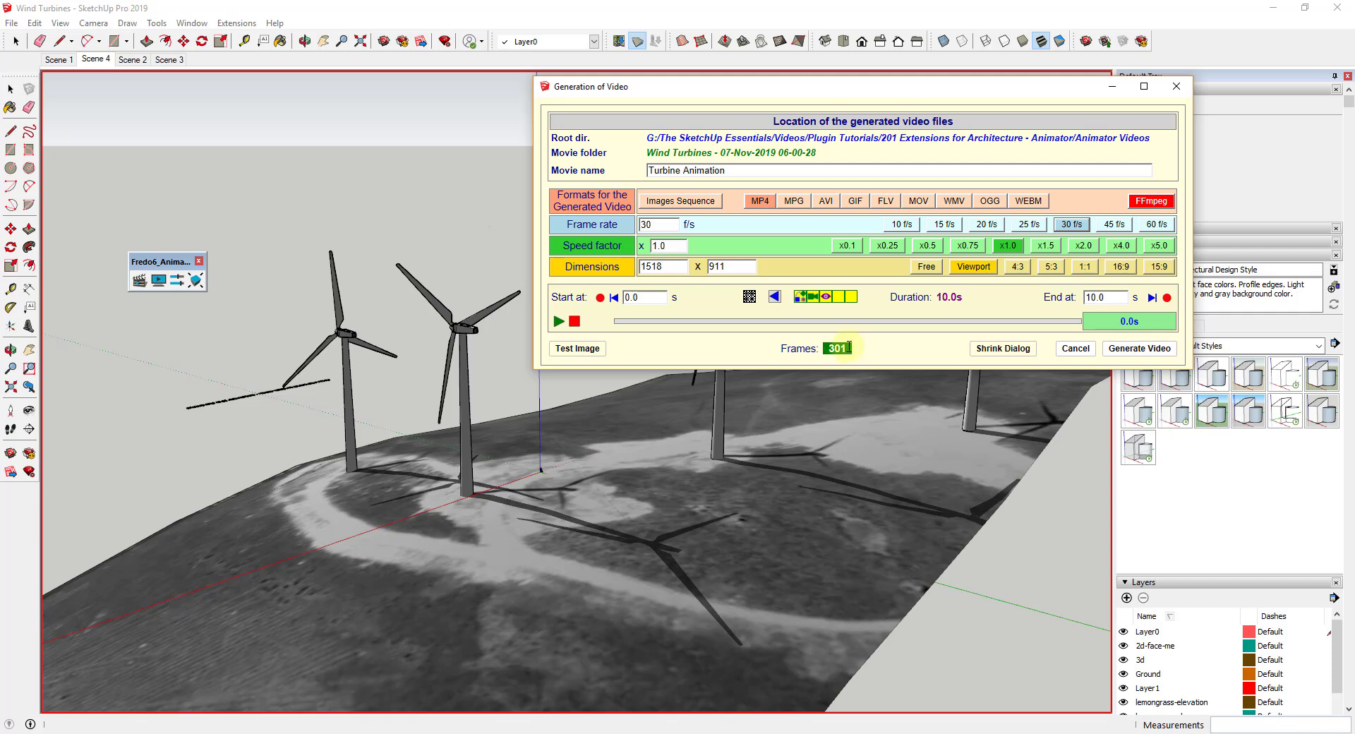
Set the video's dimensions to 1920 x 1080.
click(552, 275)
text(1920)
key(Tab)
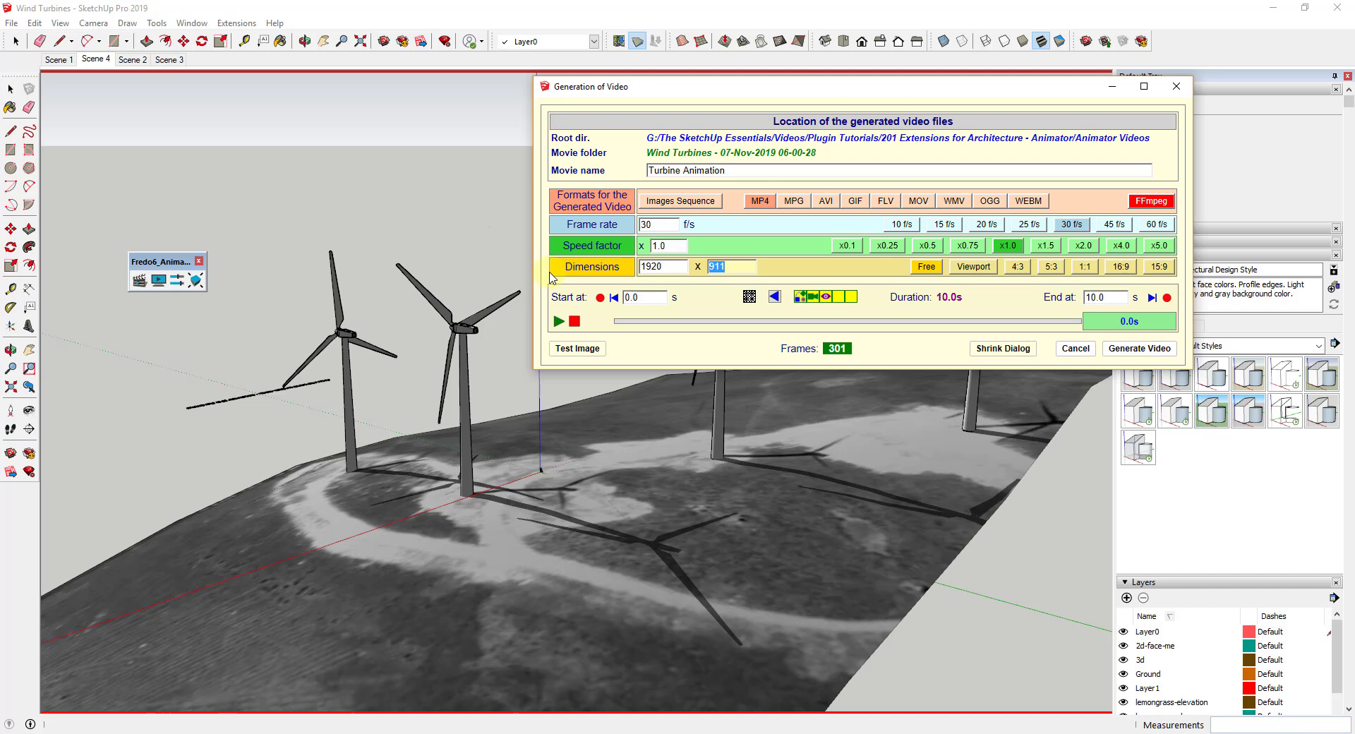
text(1080)
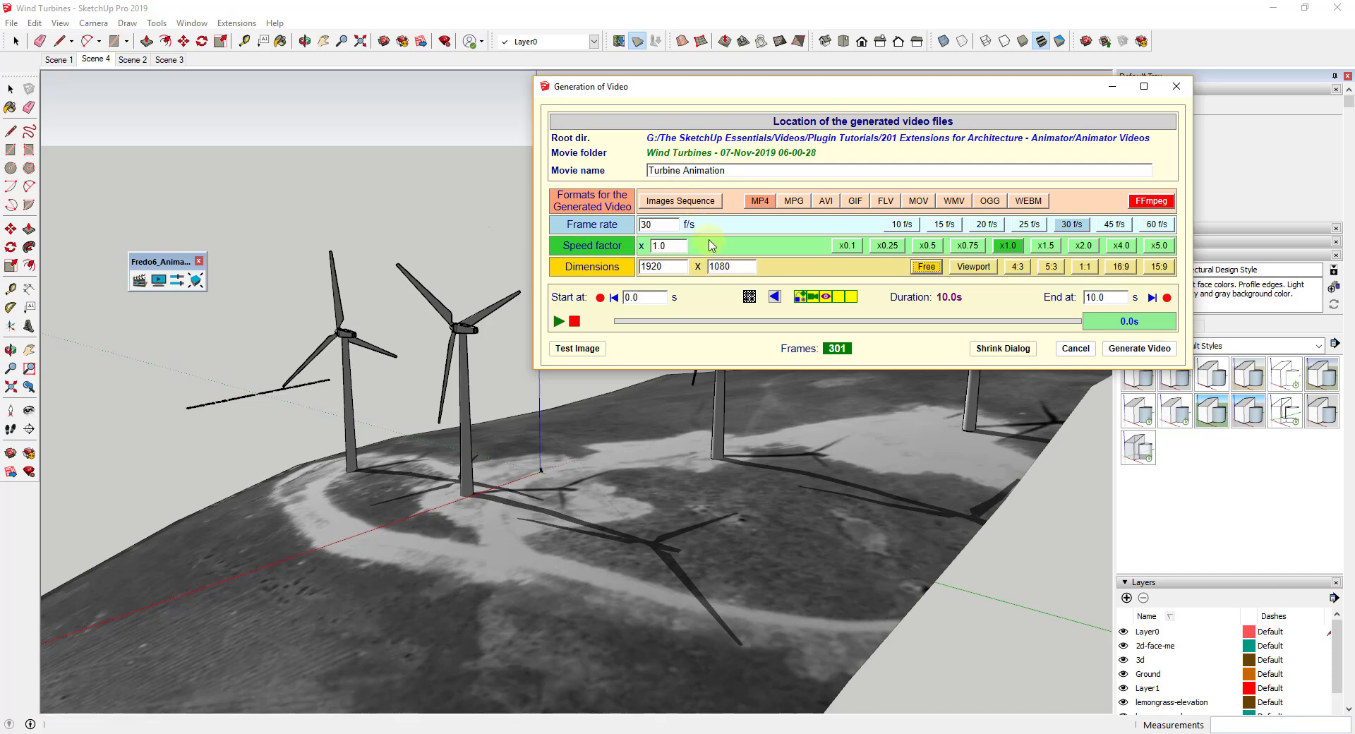
Generate a test image of the export to check the framing, and close its preview.
click(575, 351)
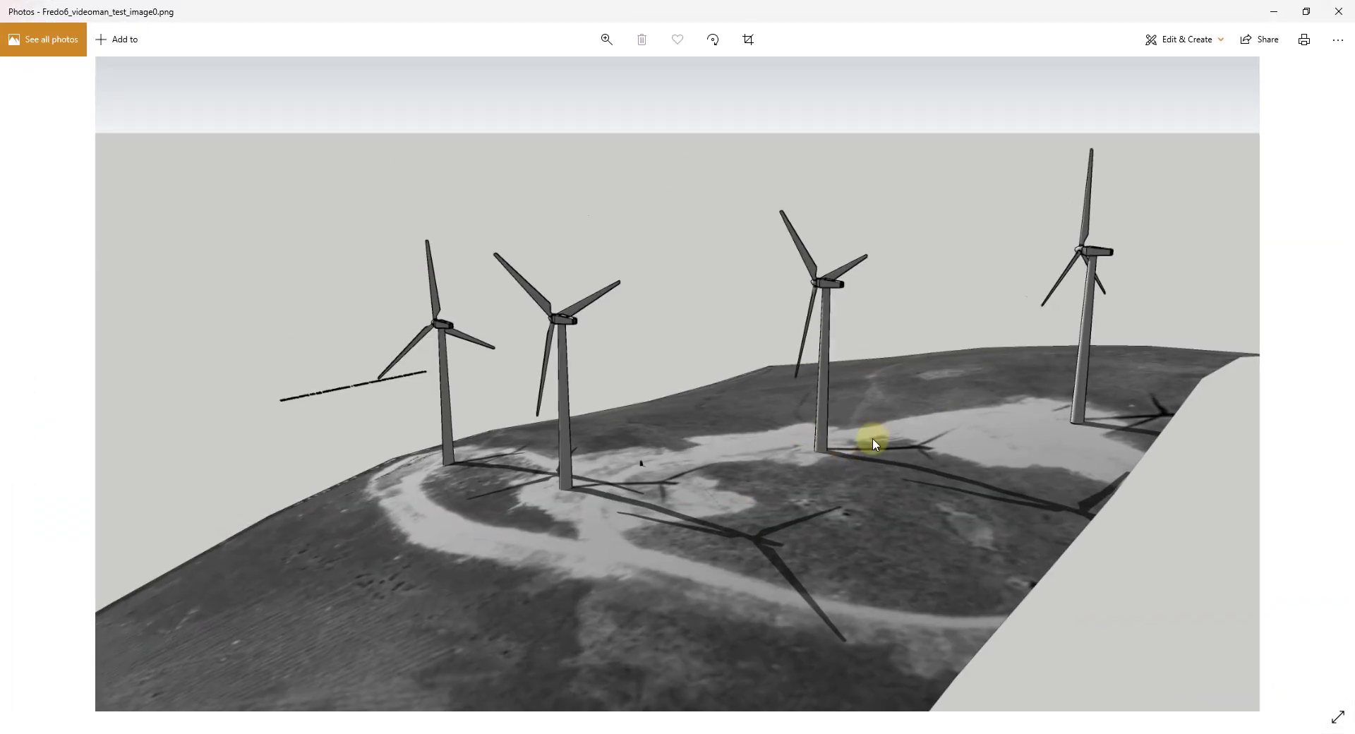
click(721, 273)
click(1341, 11)
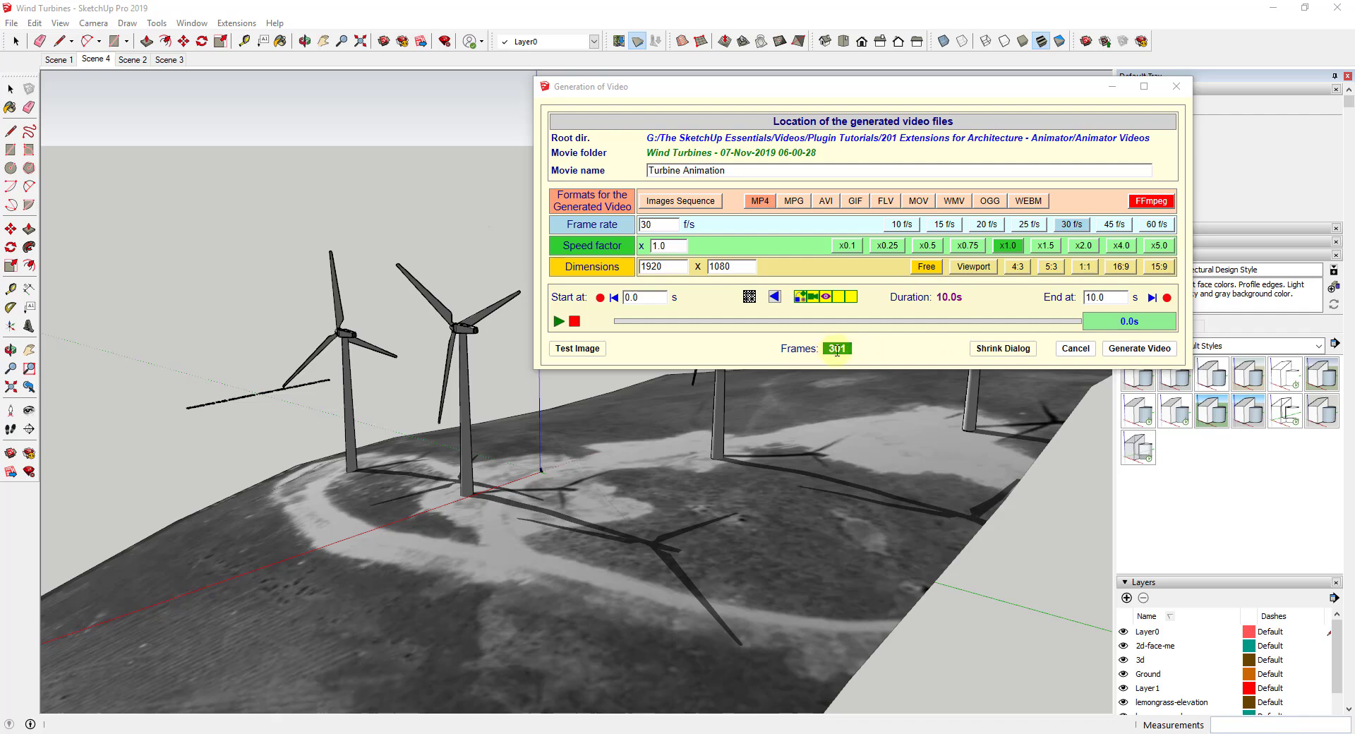
Generate the video and play the resulting MP4 in an enlarged player window.
click(1123, 348)
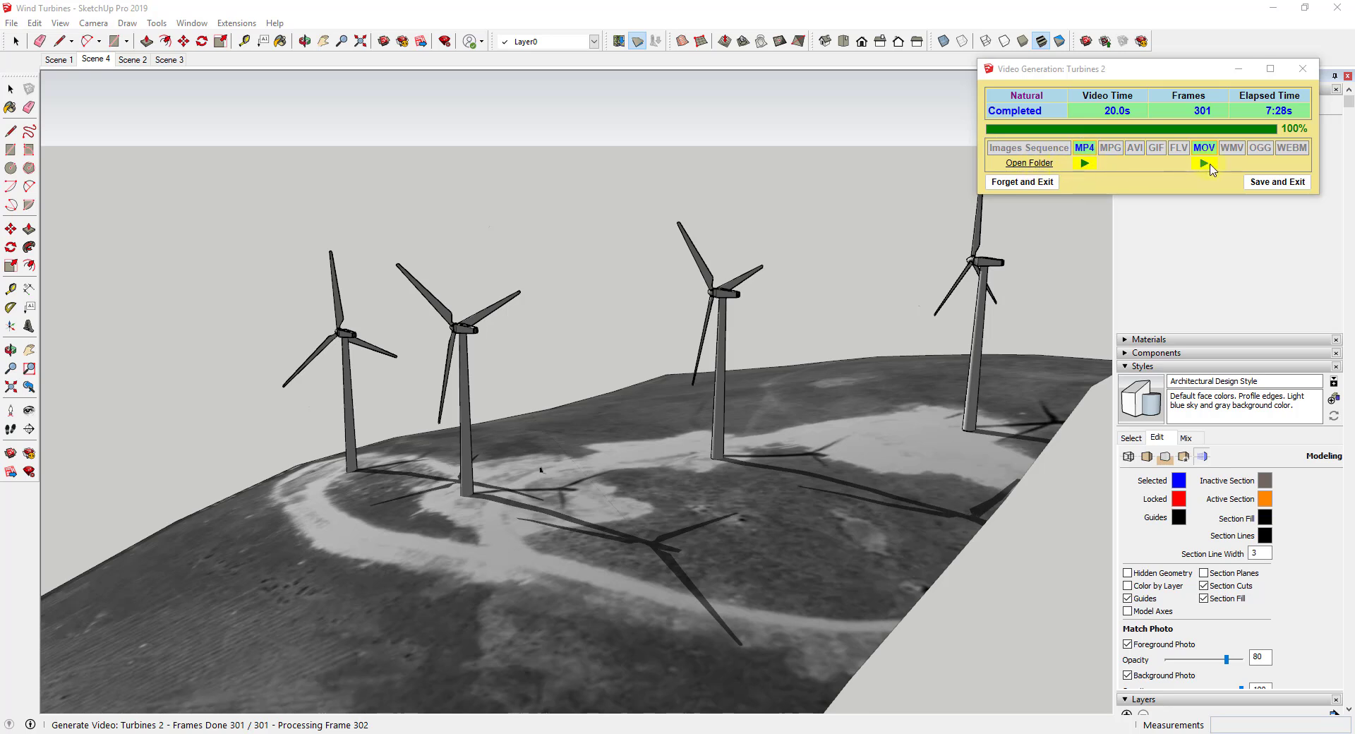
click(1085, 163)
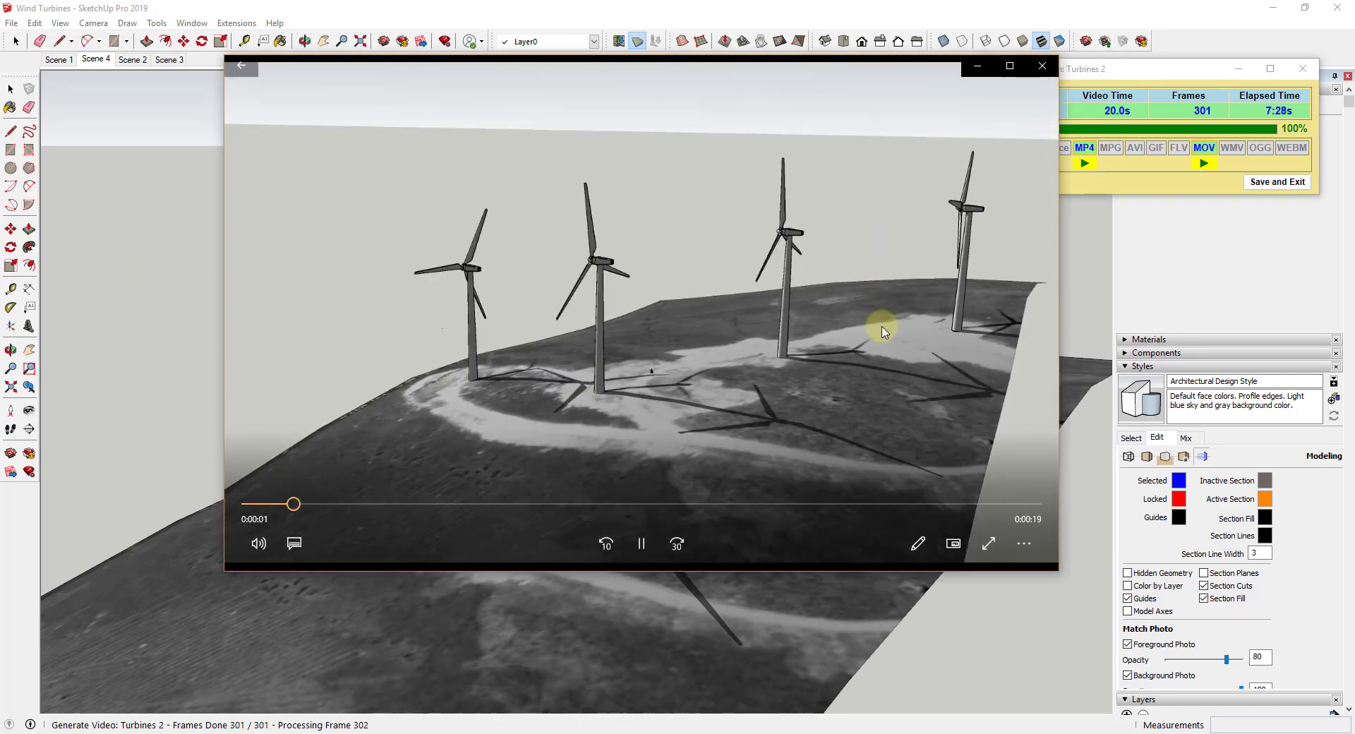
click(1009, 68)
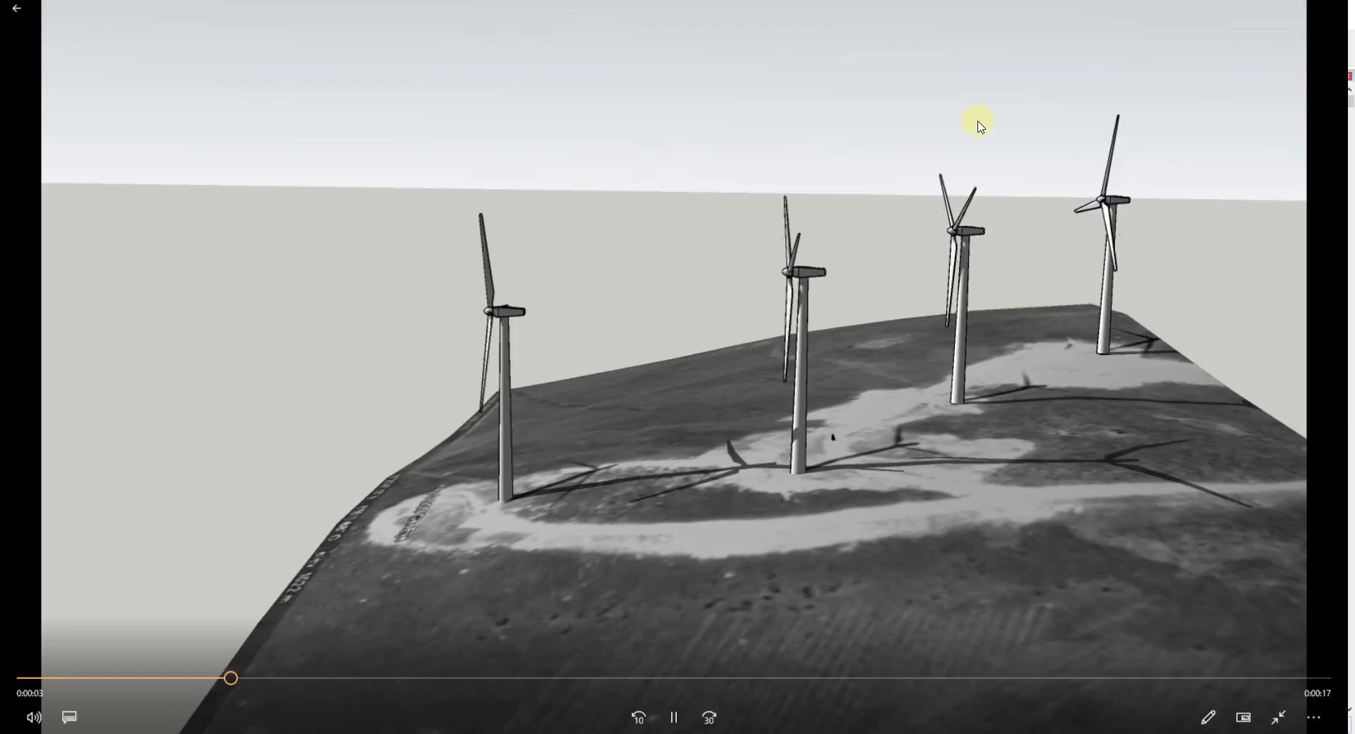